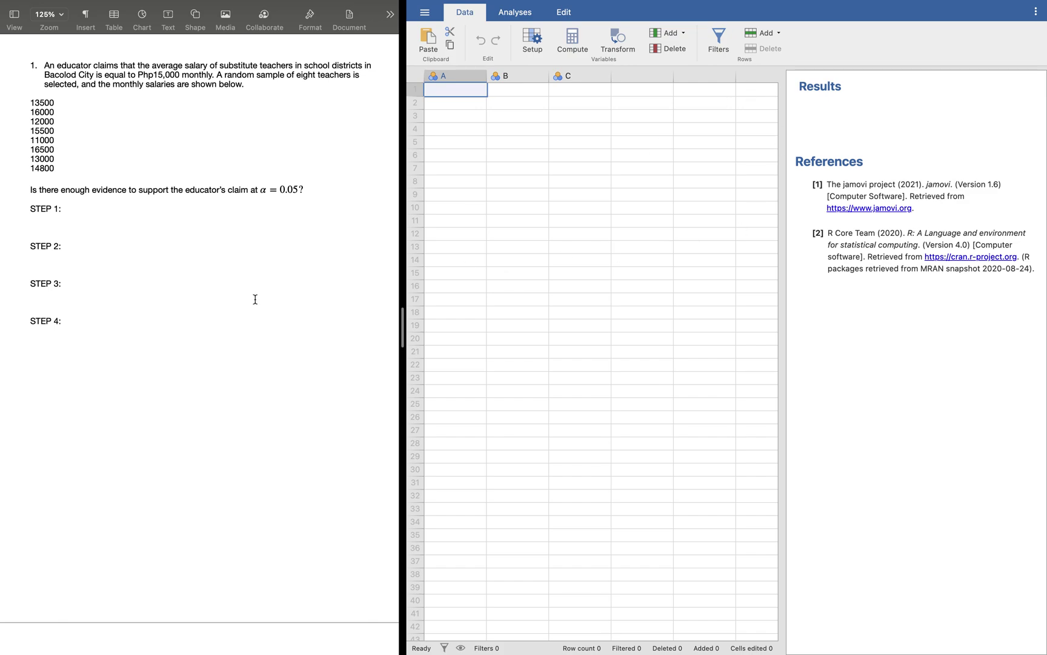
# Place the insertion point on the empty line under STEP 1 of problem 1.
pyautogui.scroll(-10, 255, 299)
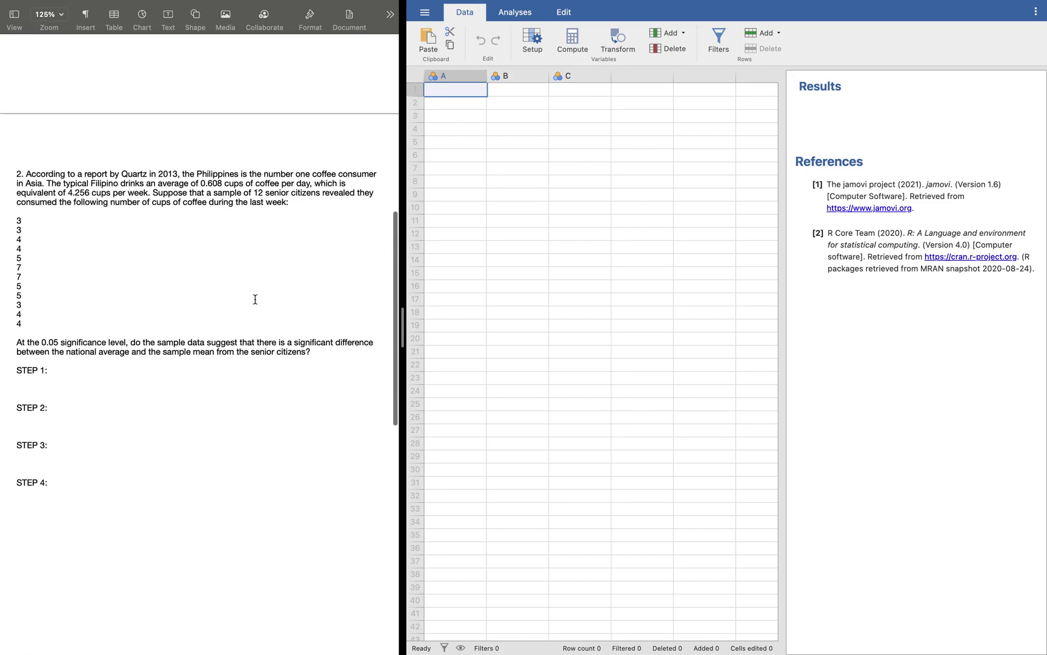
pyautogui.scroll(-15, 255, 299)
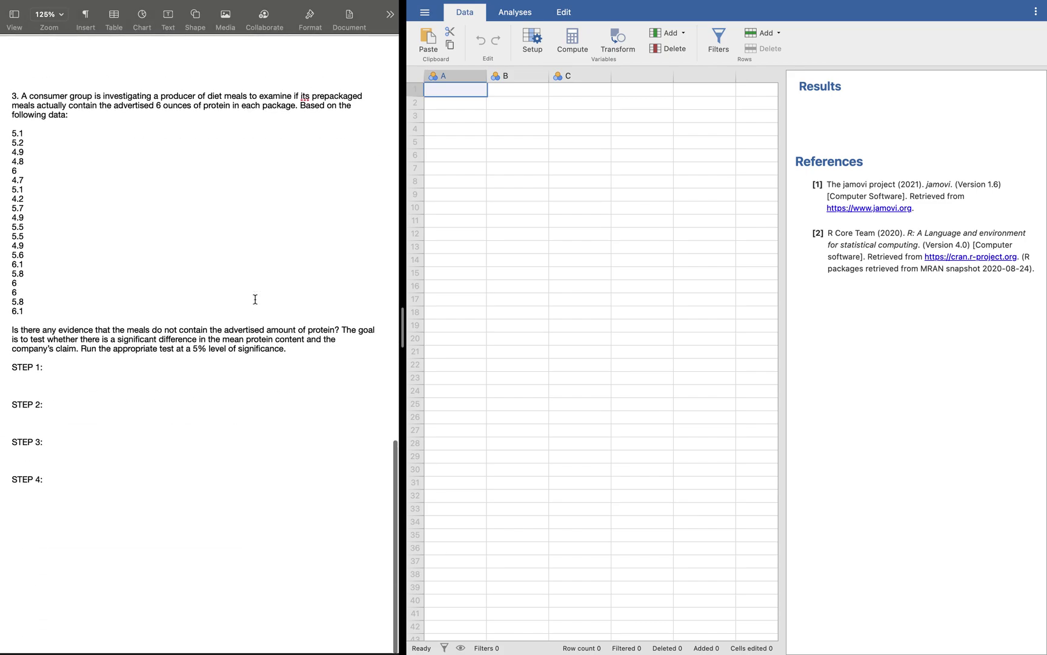
pyautogui.scroll(20, 255, 299)
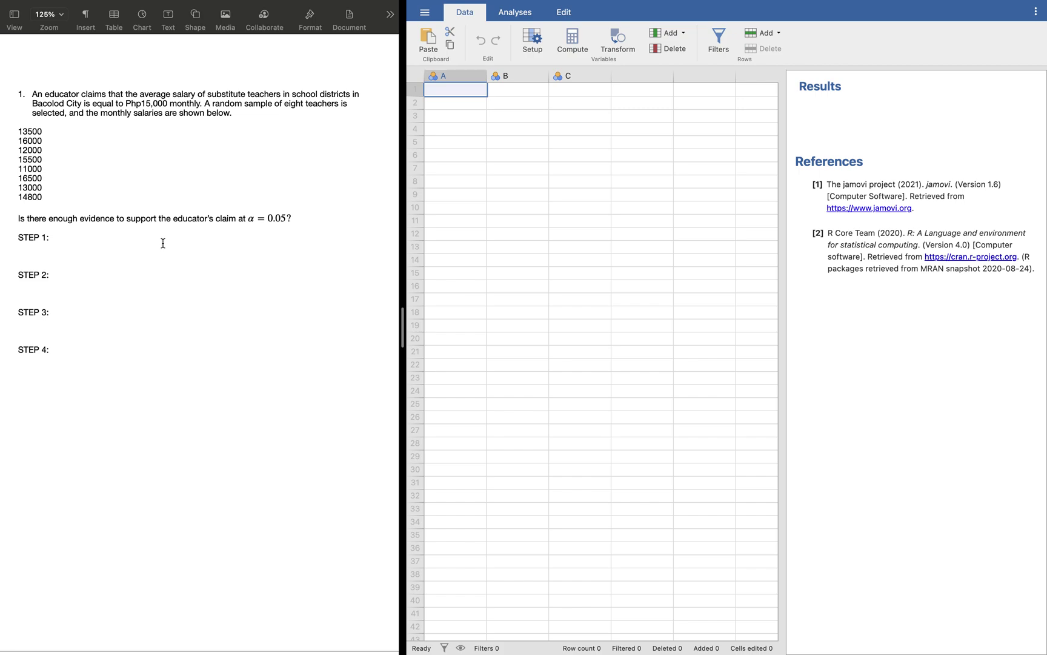
pyautogui.click(137, 248)
# Insert the null hypothesis equation H₀ : μ = 15,000 under STEP 1.
pyautogui.press('alt+super+e')
pyautogui.write('\\mu=')
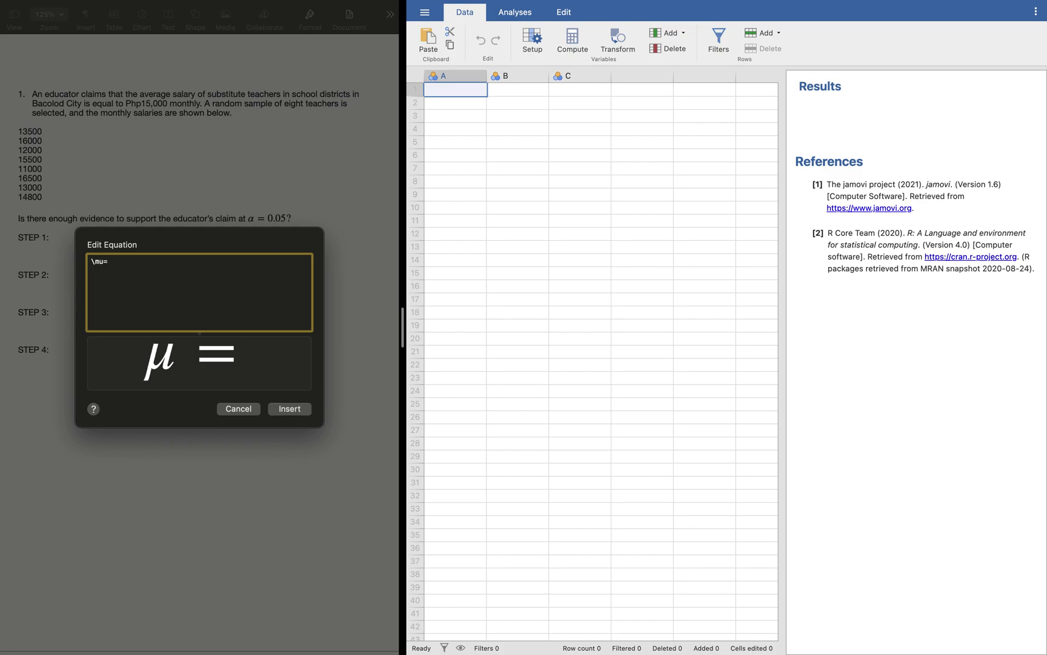
pyautogui.write('15,000')
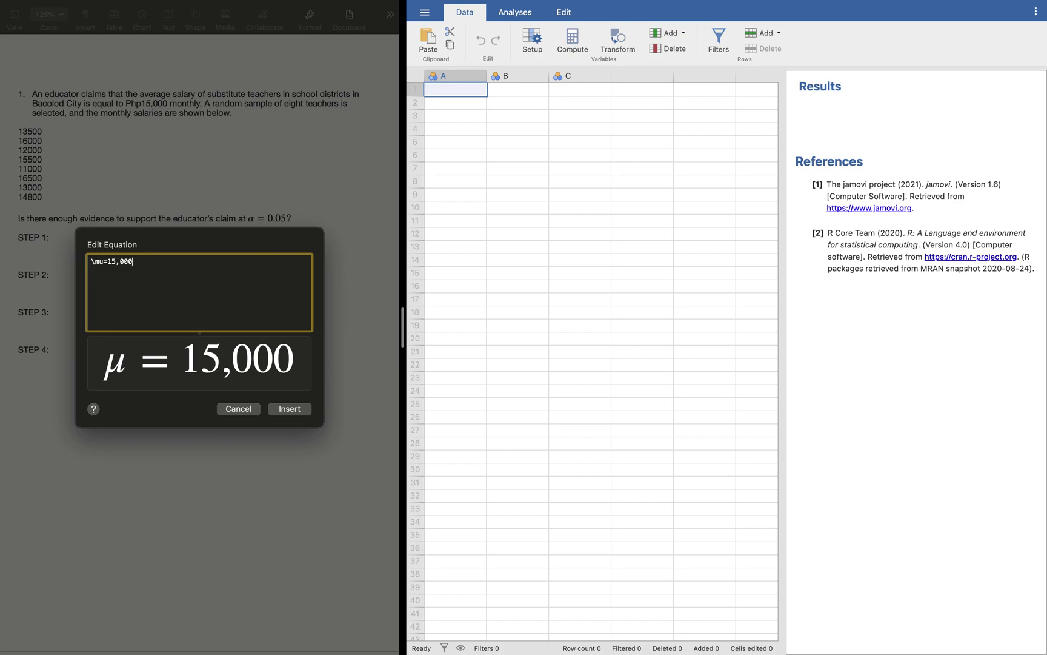
pyautogui.press('Return')
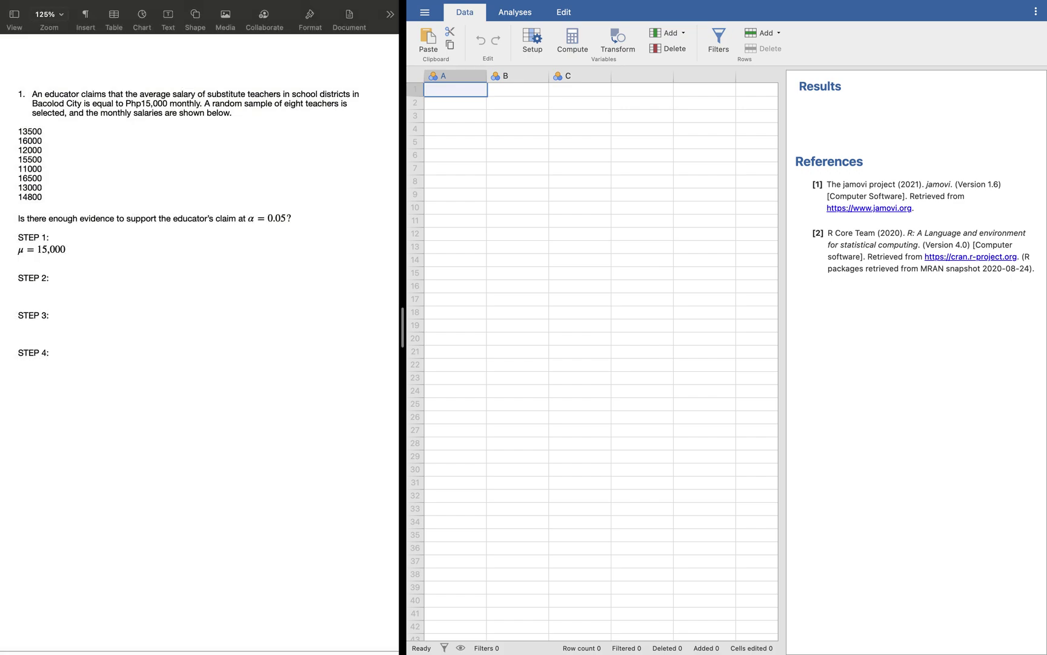
pyautogui.doubleClick(47, 251)
pyautogui.press('super+Left')
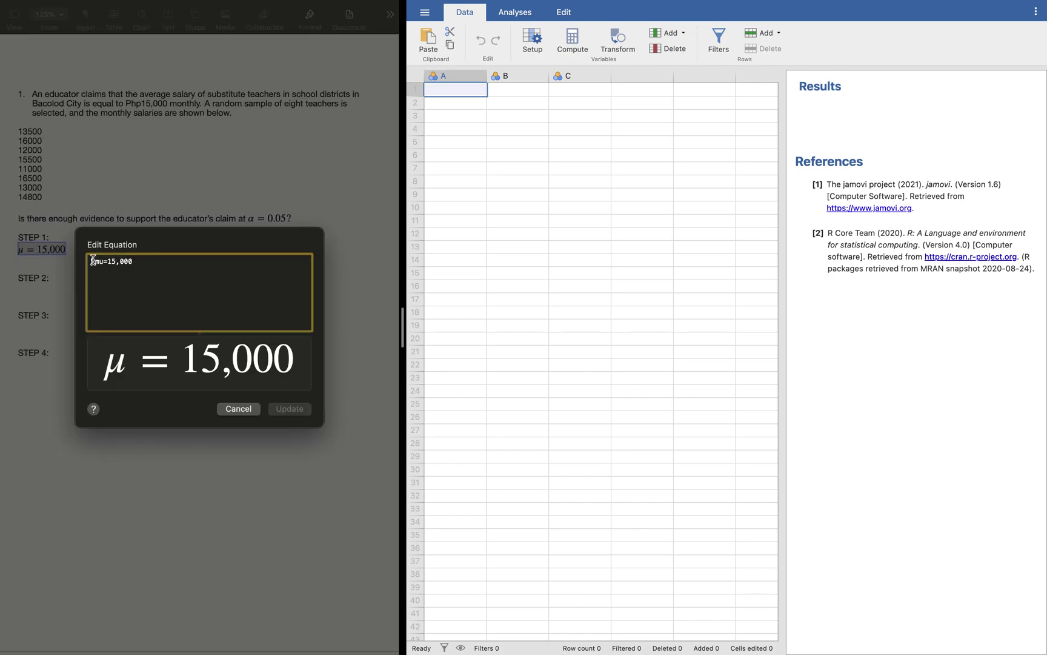
pyautogui.write('H-0')
pyautogui.press('BackSpace')
pyautogui.press('BackSpace')
pyautogui.write('_0')
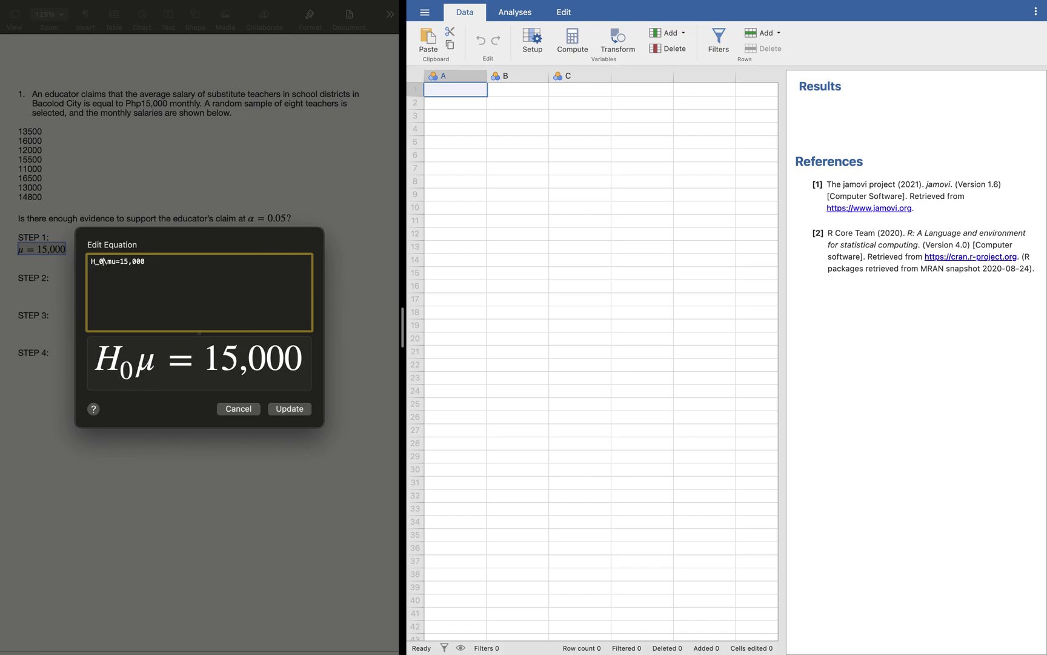
pyautogui.write(':')
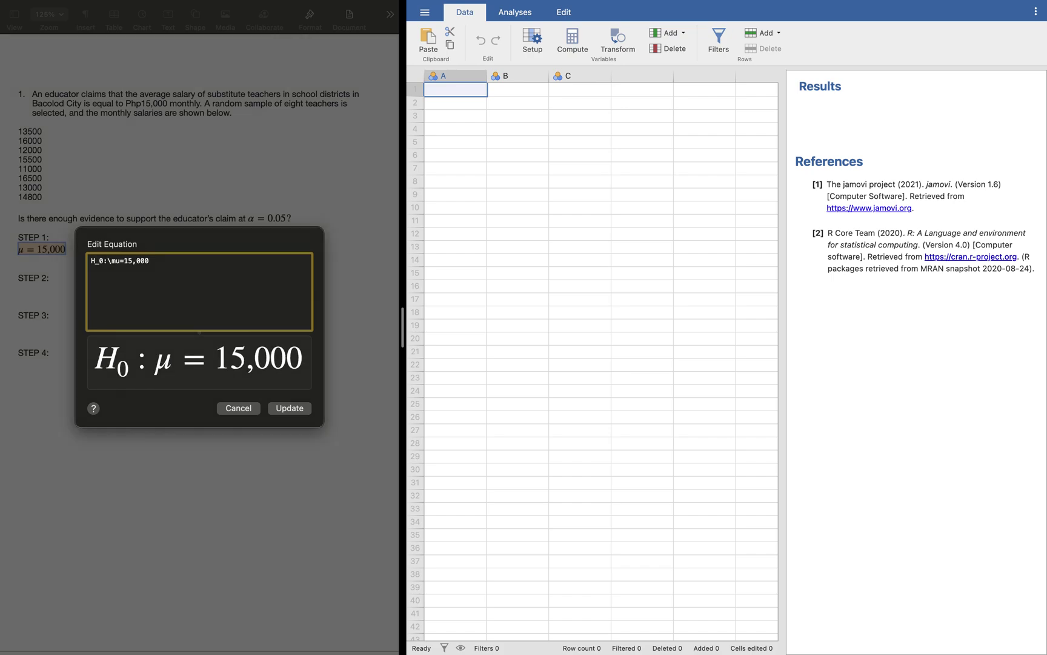
pyautogui.press('Return')
# Add the alternative hypothesis equation H₁ : μ ≠ 15,000 on the line below.
pyautogui.press('Down')
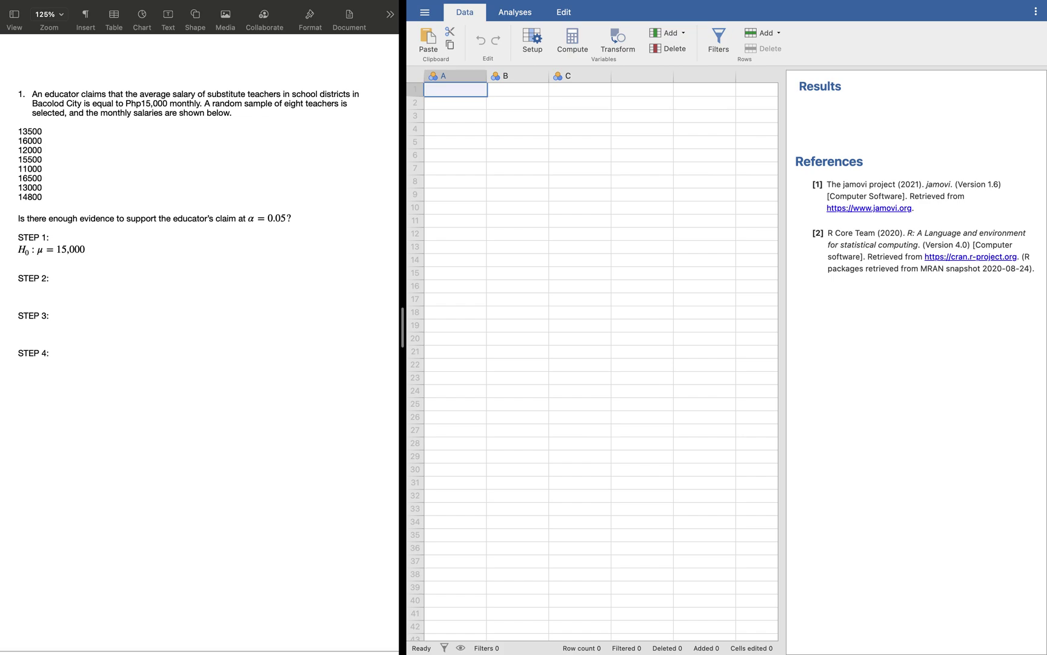
pyautogui.press('alt+super+e')
pyautogui.write('H-')
pyautogui.press('BackSpace')
pyautogui.write('-')
pyautogui.press('BackSpace')
pyautogui.write('_')
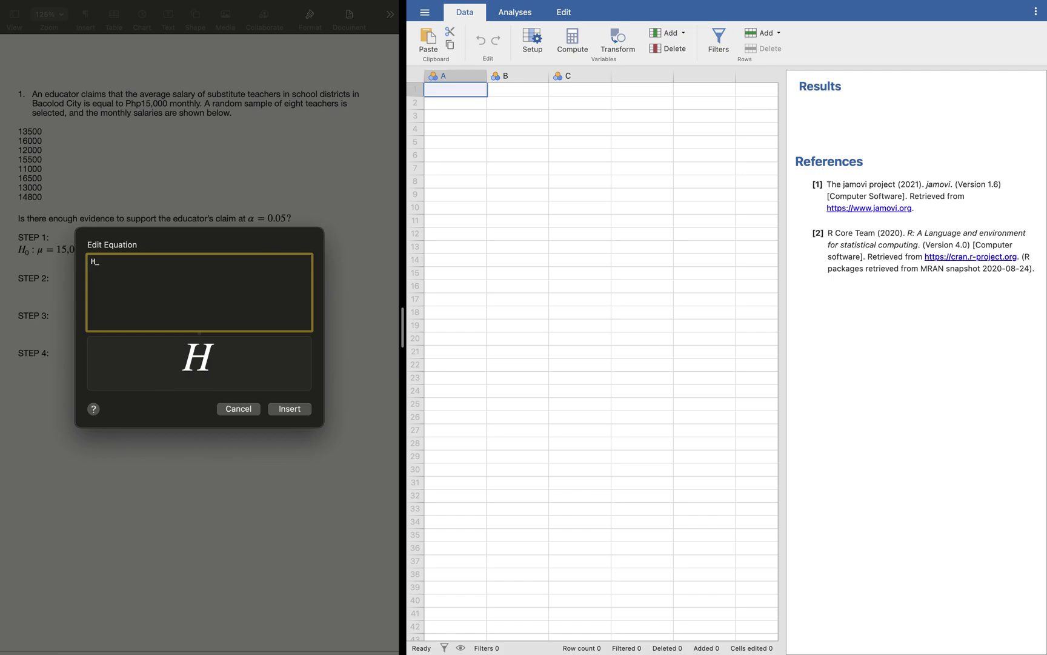
pyautogui.write('a')
pyautogui.press('BackSpace')
pyautogui.write('1:')
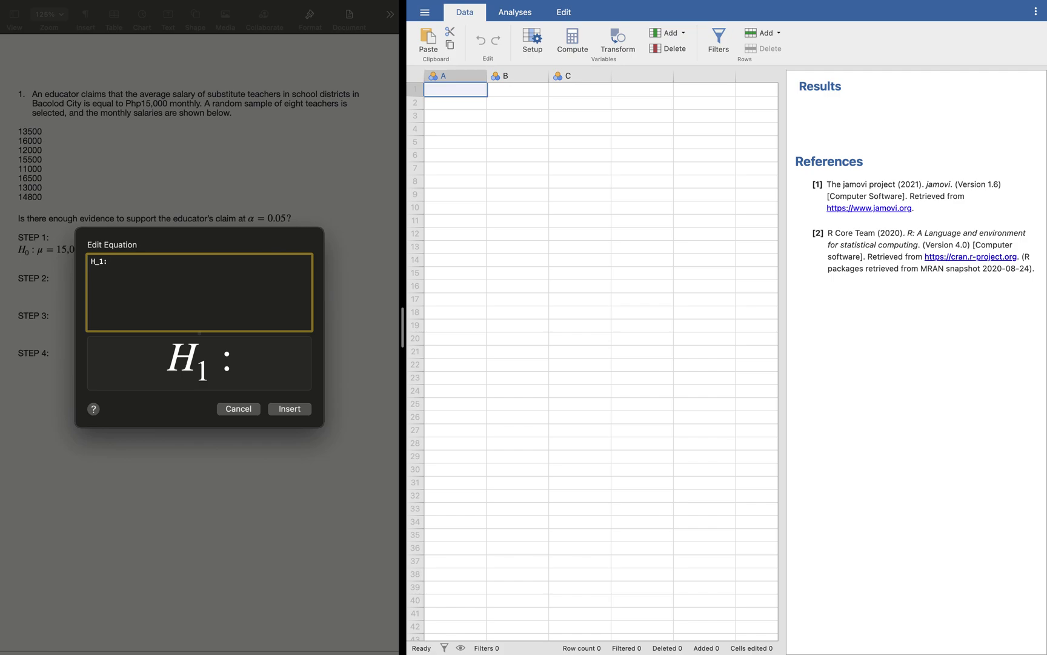
pyautogui.write('\\mu')
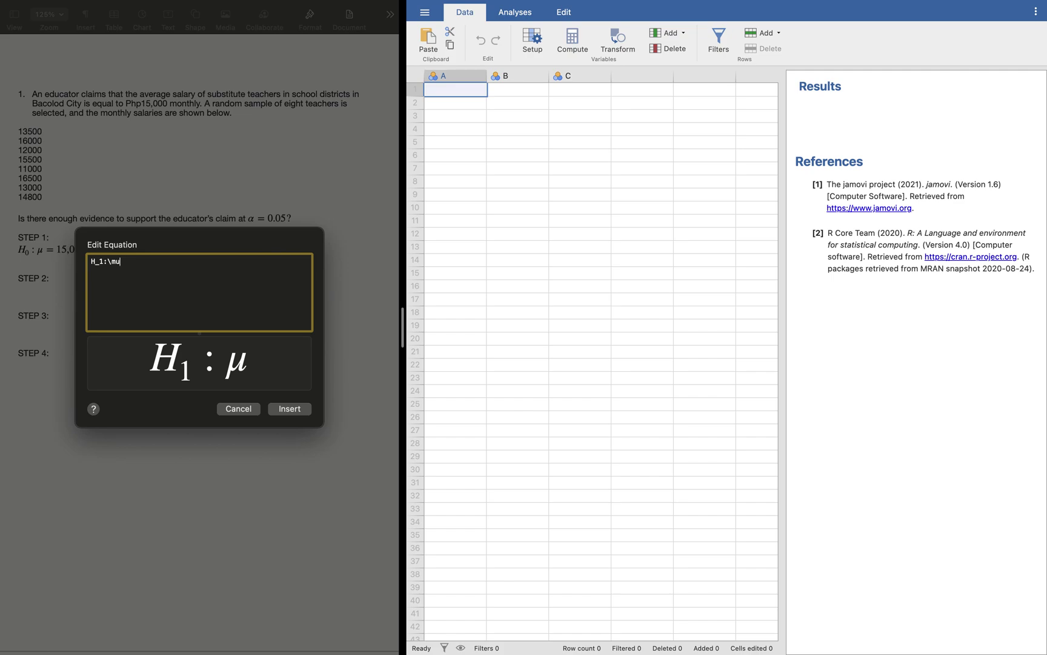
pyautogui.write('\\not=')
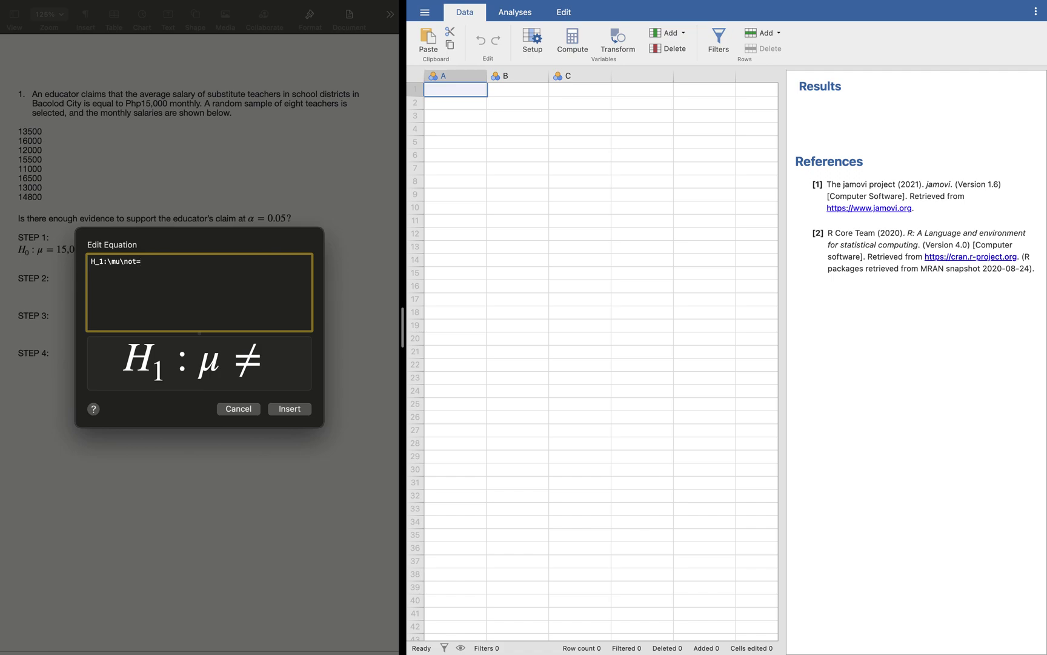
pyautogui.write('15,000')
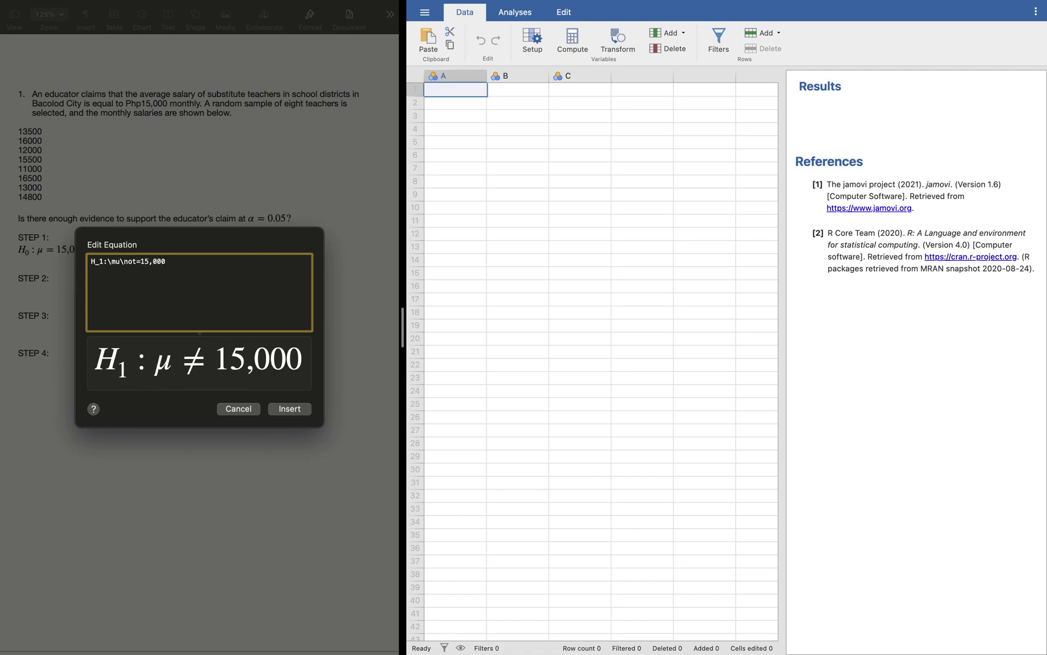
pyautogui.press('Return')
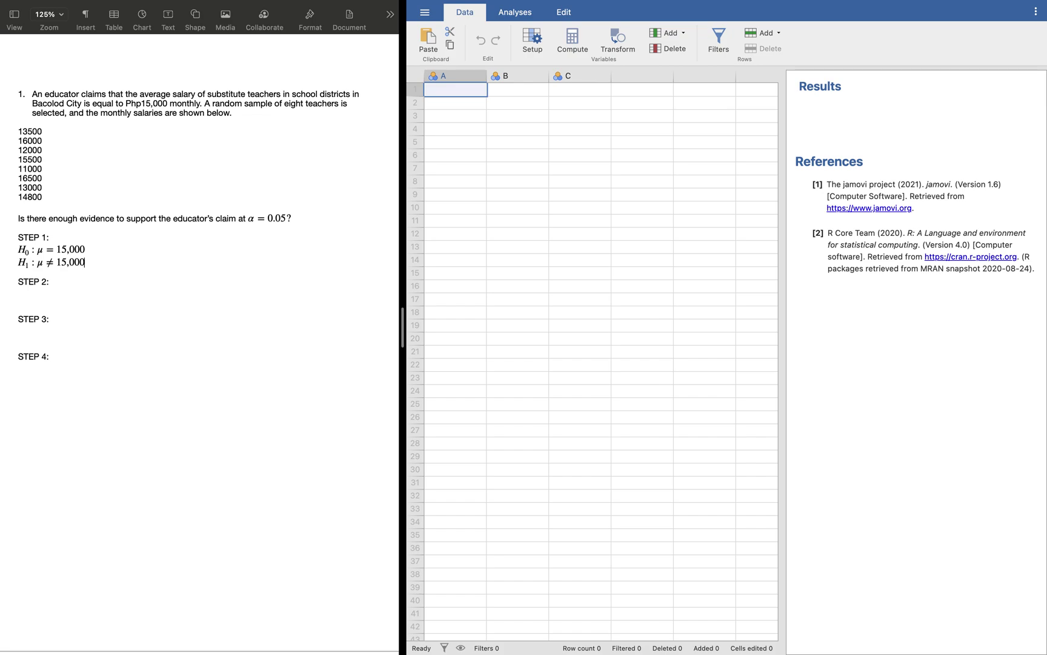
# Insert the equation α = 0.05 under STEP 2 and add a 'p-value' line below it.
pyautogui.press('Down')
pyautogui.press('Down')
pyautogui.press('Down')
pyautogui.press('alt+super+e')
pyautogui.write('\\alpha')
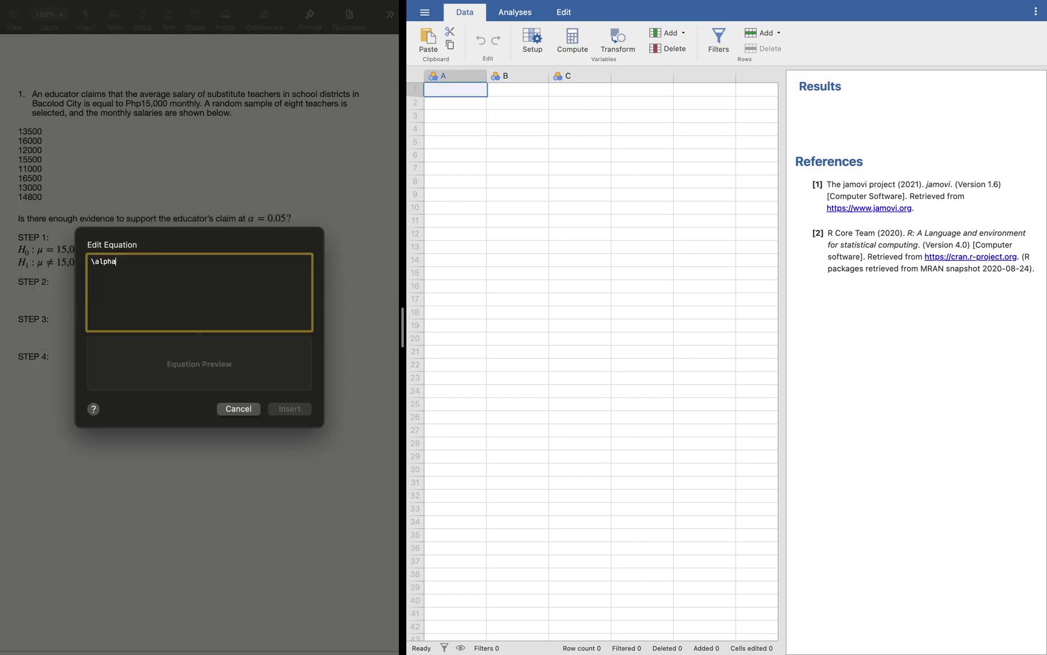
pyautogui.write('=0.05')
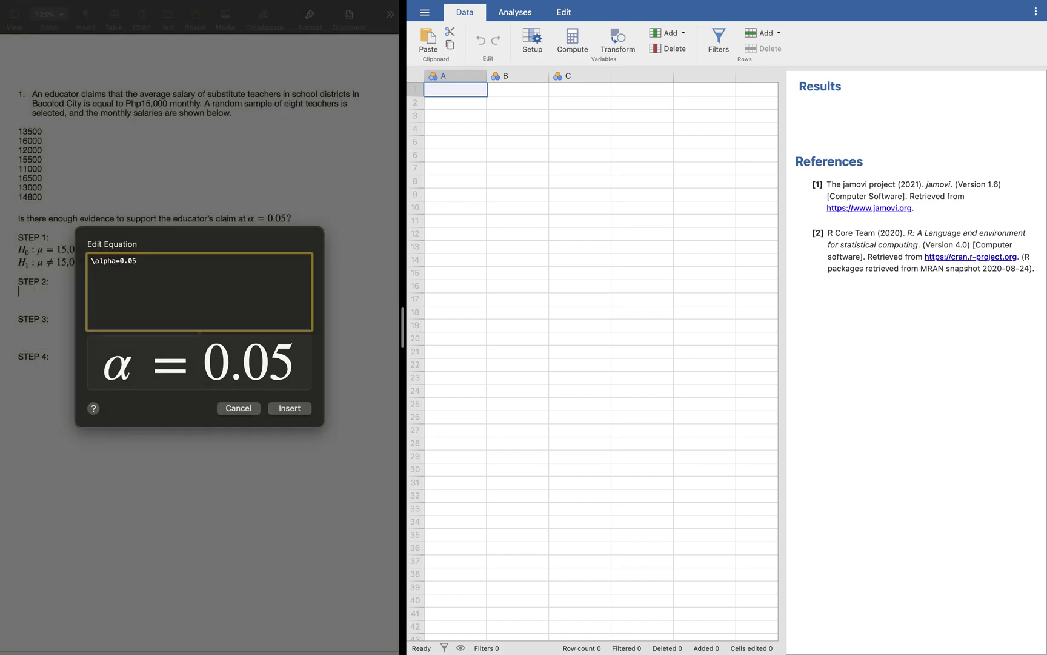
pyautogui.press('Return')
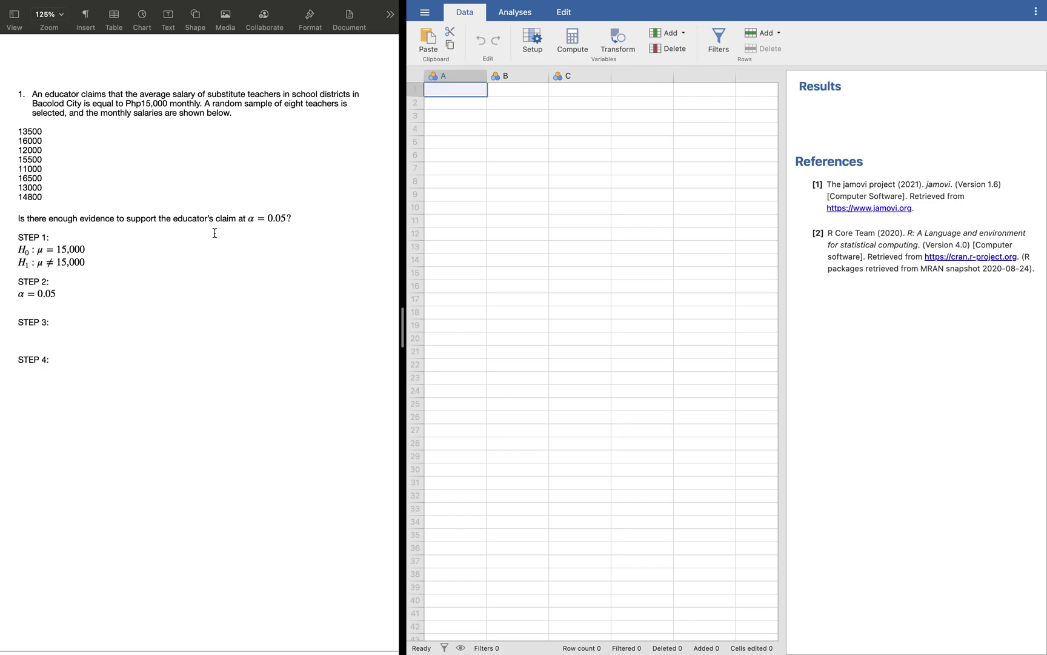
pyautogui.press('Return')
pyautogui.write('p-value')
# Rename jamovi's first column to 'Monthly Salaries' and make its measure type Continuous.
pyautogui.click(479, 90)
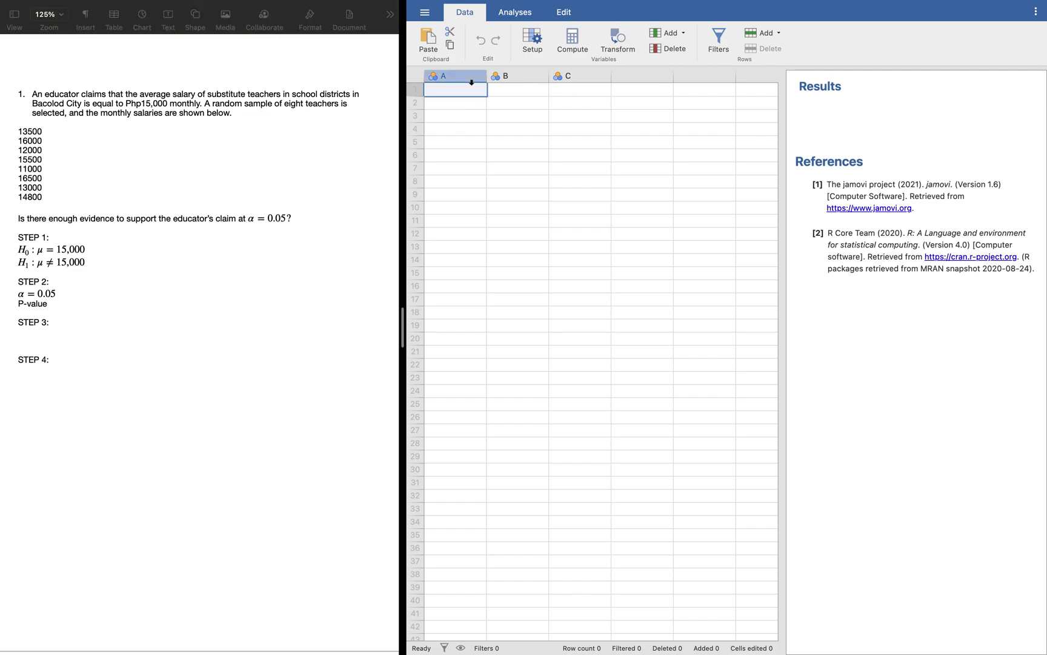
pyautogui.doubleClick(472, 82)
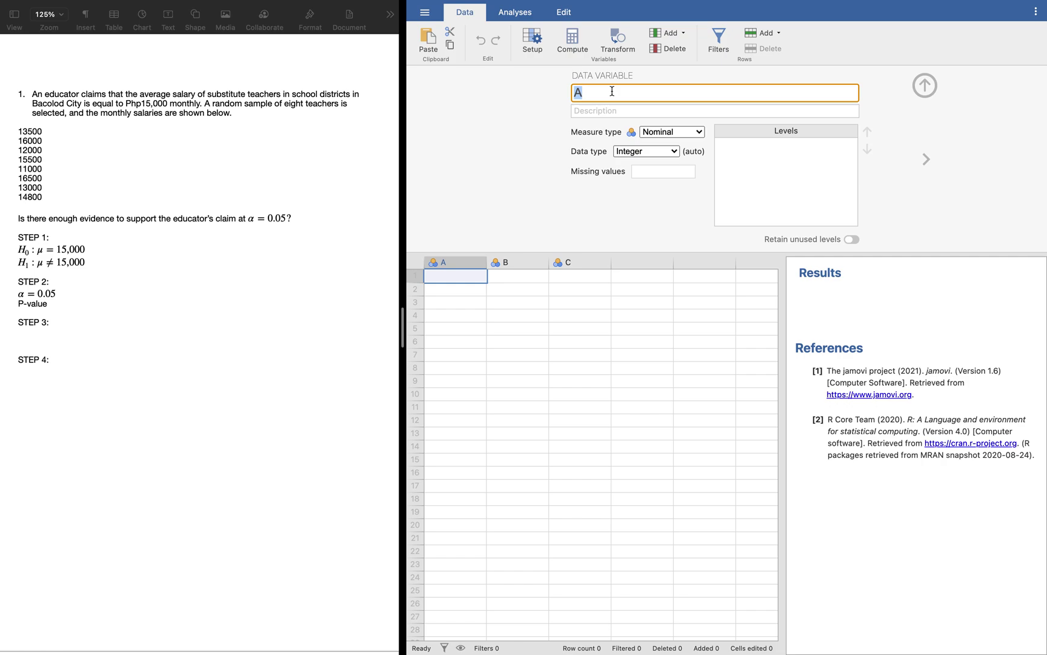
pyautogui.write('Monthly Salaries')
pyautogui.click(685, 132)
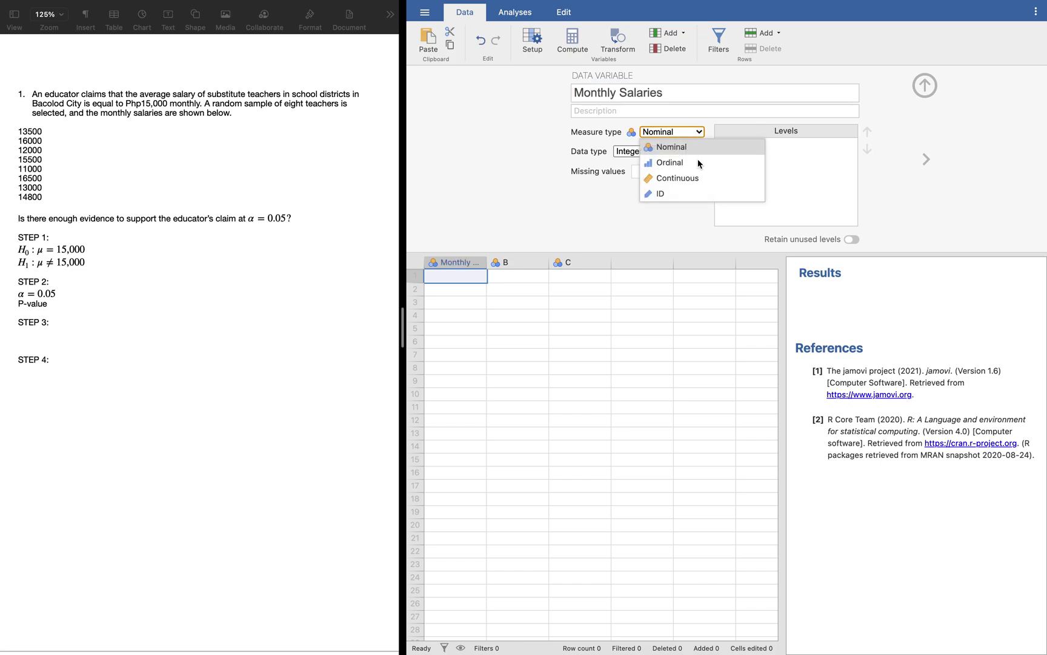
pyautogui.click(706, 179)
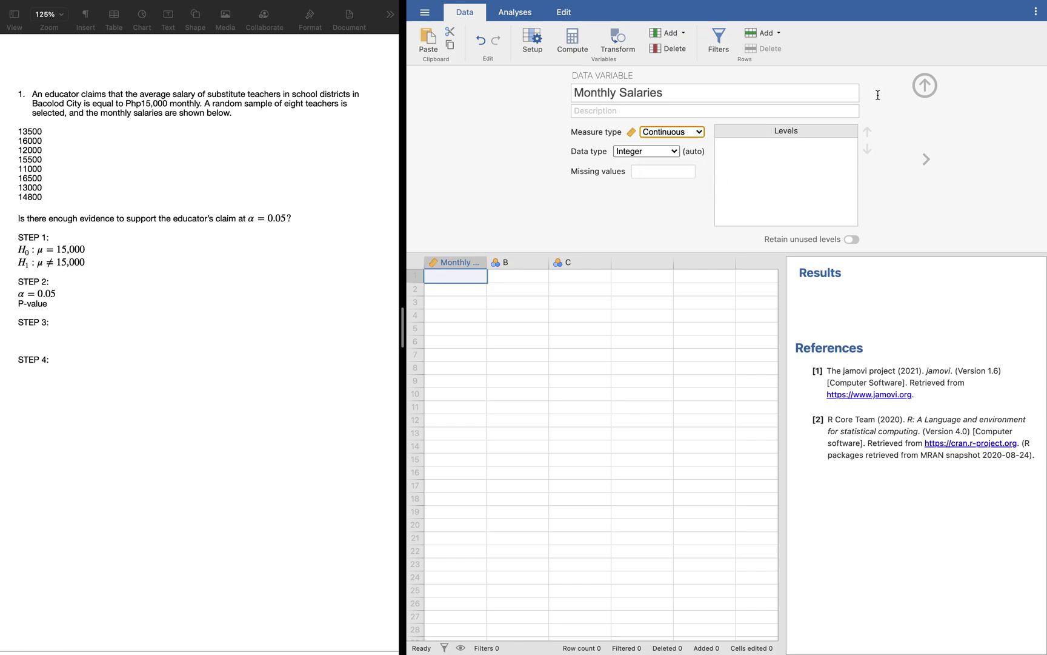
pyautogui.click(925, 85)
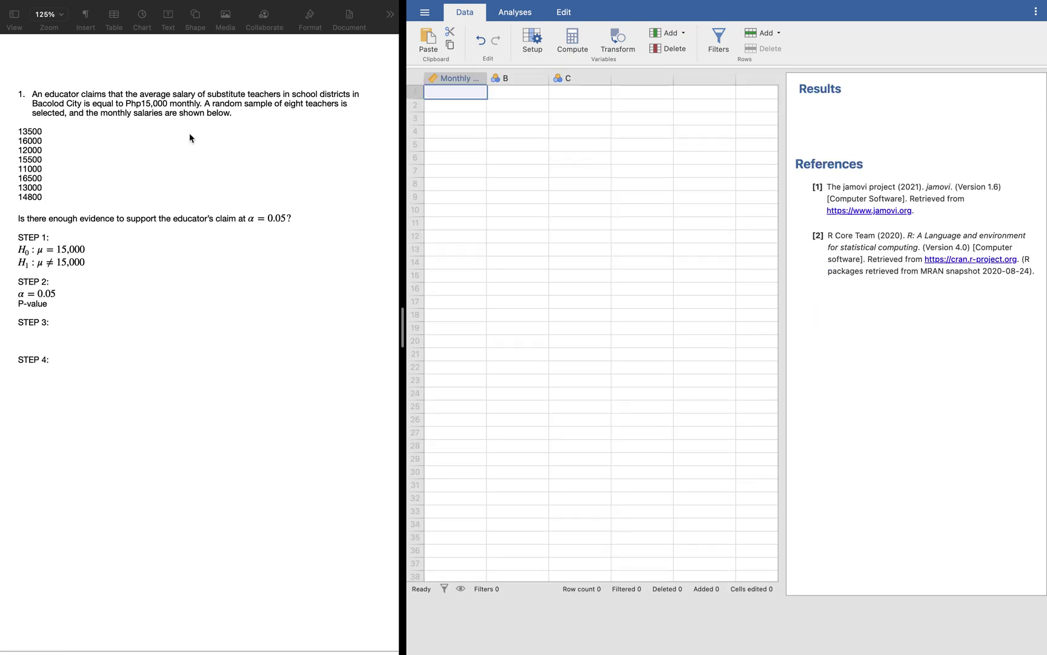
# Try pasting the worksheet's salary list into the first Monthly Salaries cell, then clear it.
pyautogui.click(14, 133)
pyautogui.moveTo(18, 131); pyautogui.dragTo(56, 200)
pyautogui.press('super+c')
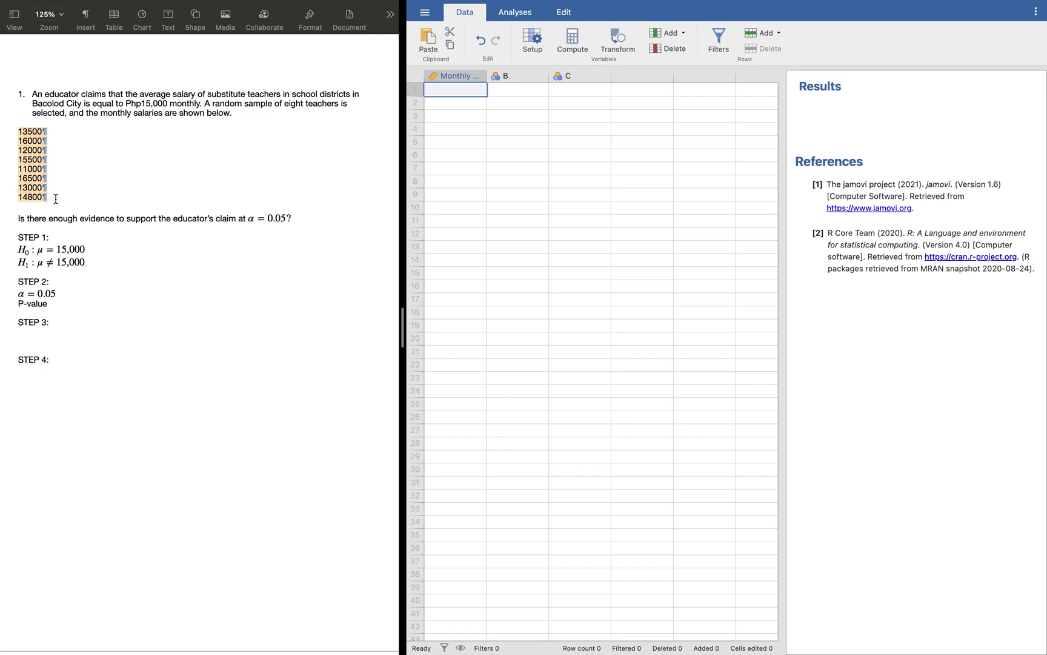
pyautogui.click(475, 87)
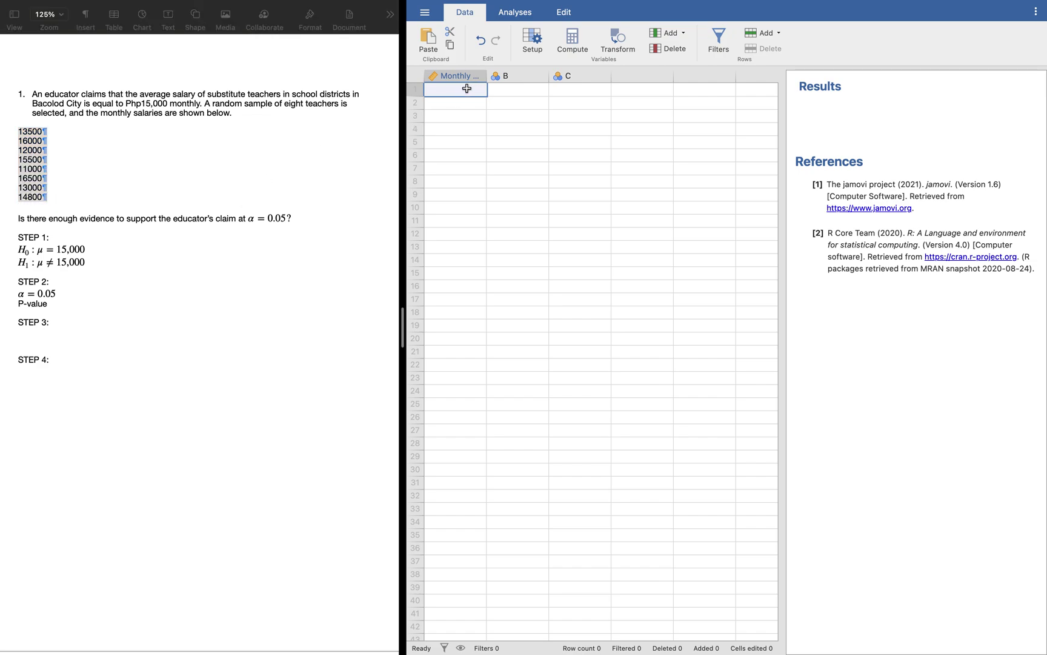
pyautogui.press('super+v')
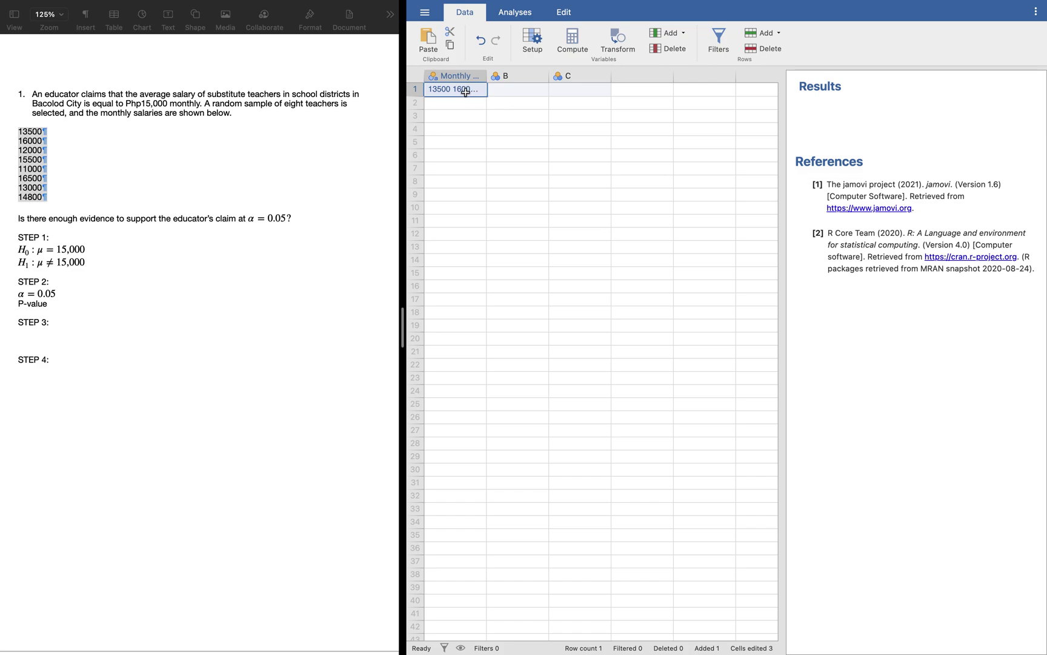
pyautogui.press('BackSpace')
# Enter salaries 13500, 16000, 12000, 15500, 11000, 16500, 13000 and 14800 into Monthly Salaries.
pyautogui.write('13')
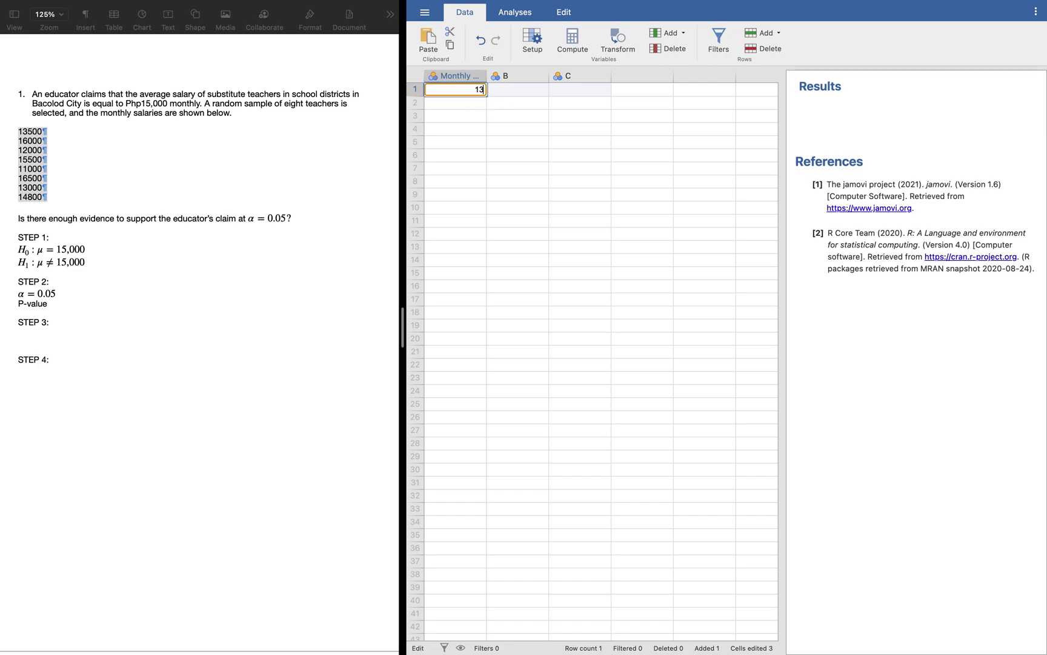
pyautogui.write('500')
pyautogui.press('Return')
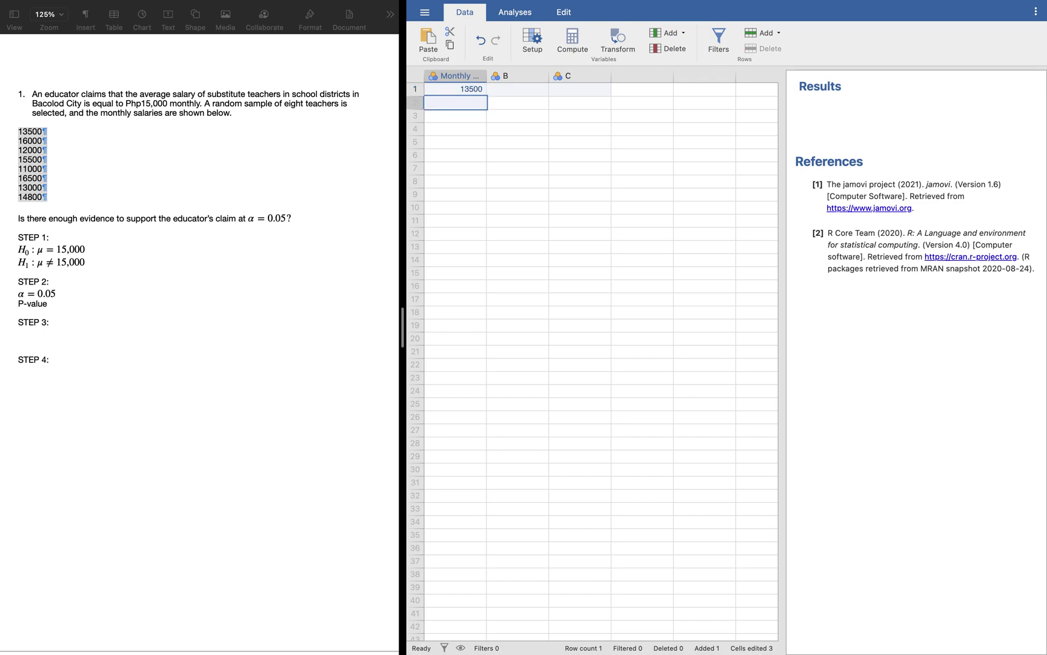
pyautogui.write('16000')
pyautogui.press('Return')
pyautogui.write('12000')
pyautogui.press('Return')
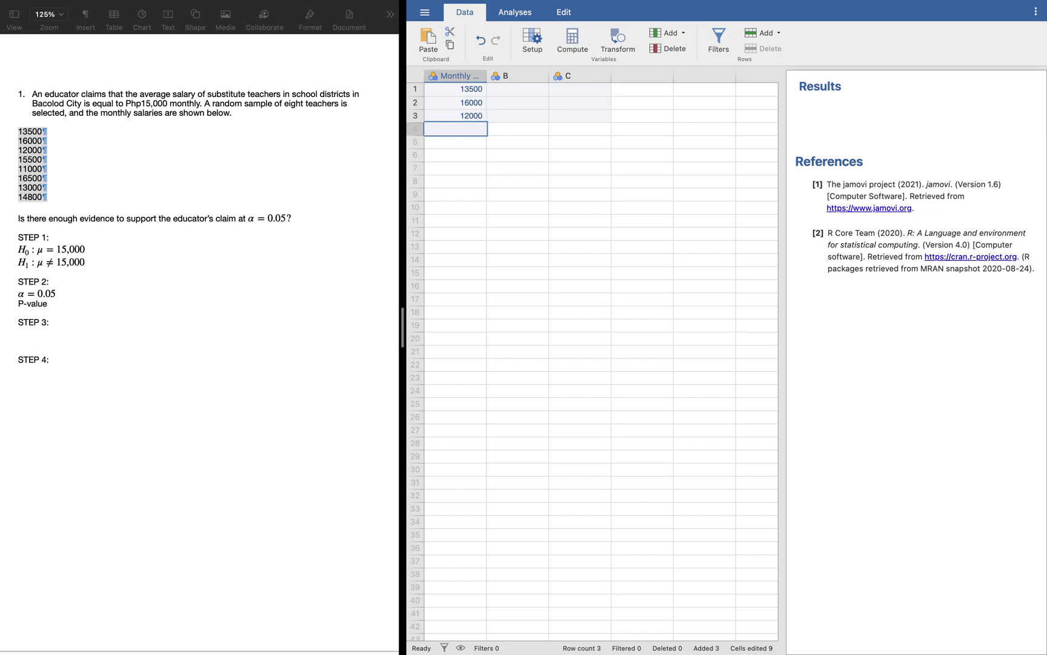
pyautogui.write('15500')
pyautogui.press('Return')
pyautogui.write('11000')
pyautogui.press('Return')
pyautogui.write('16500')
pyautogui.press('Return')
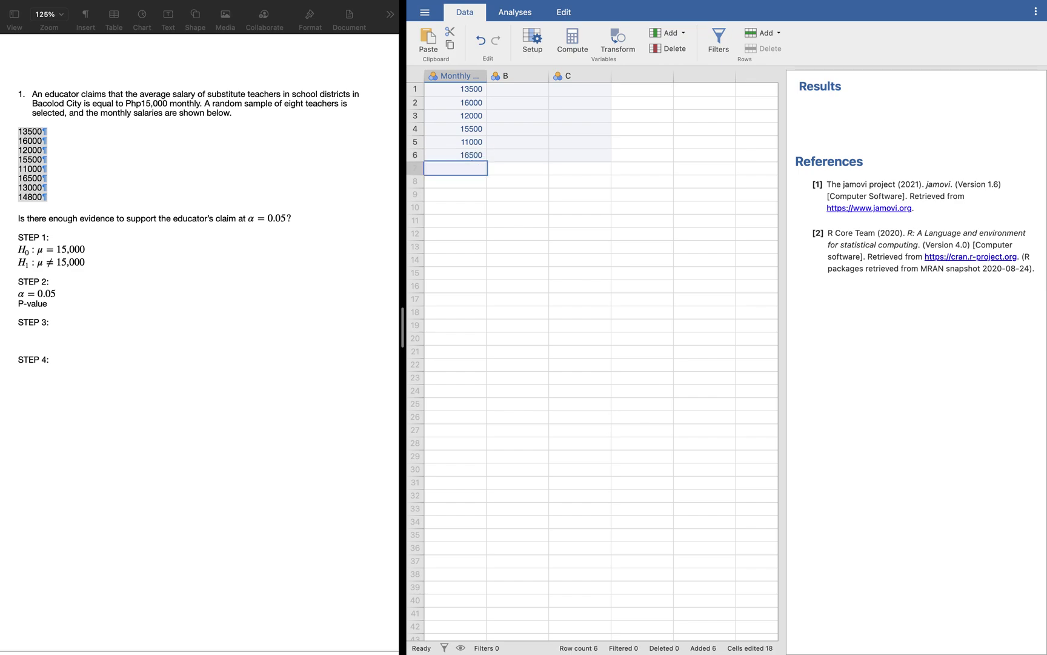
pyautogui.write('13000')
pyautogui.press('Return')
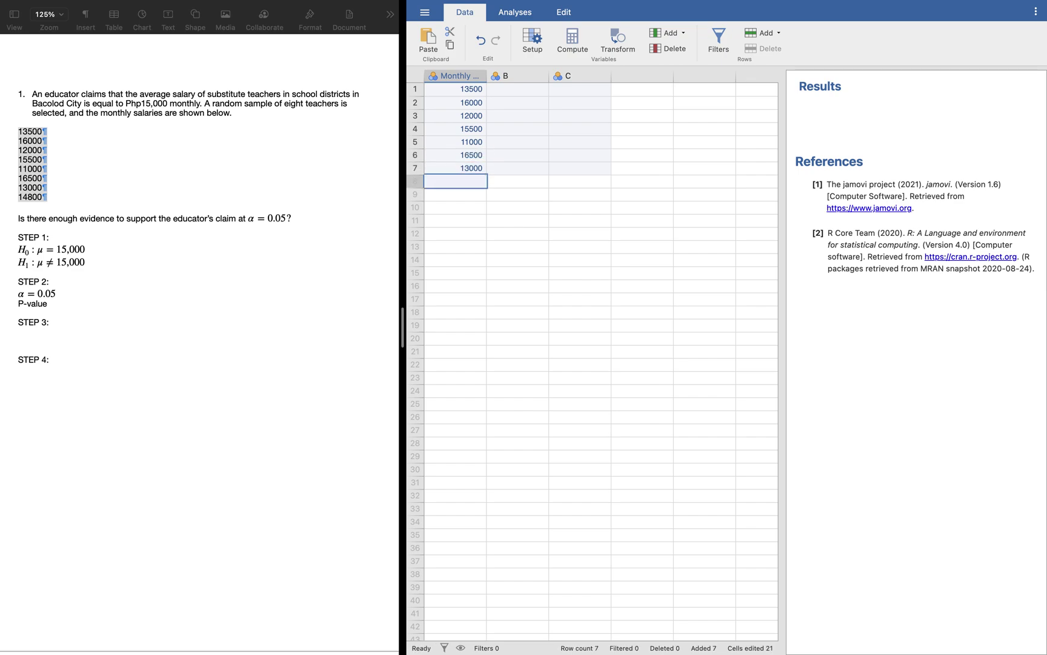
pyautogui.write('13')
pyautogui.write('800')
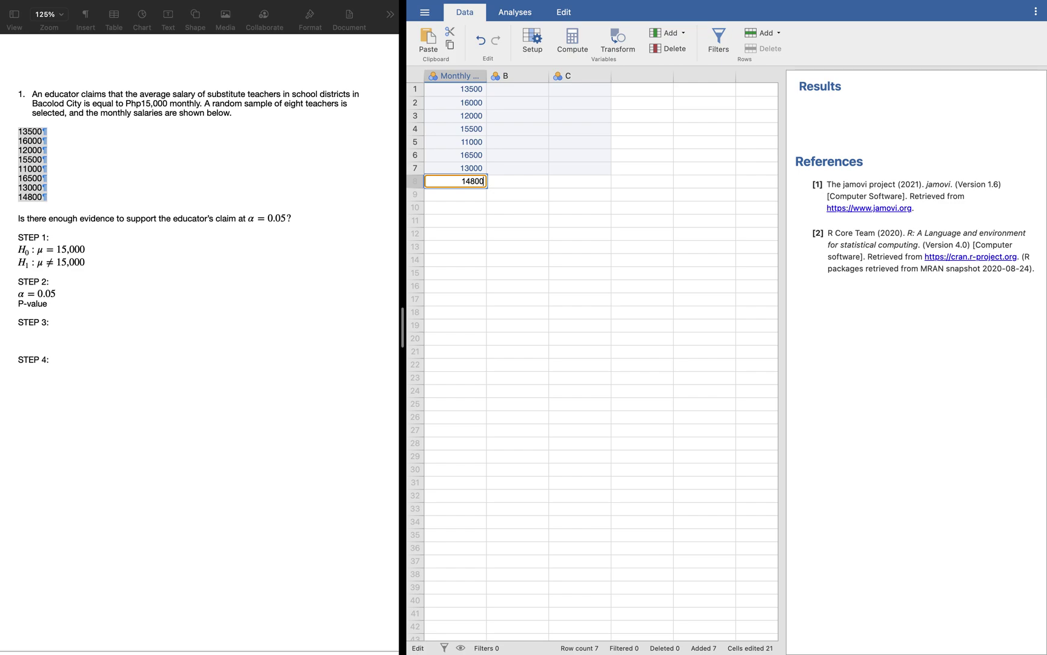
pyautogui.press('Return')
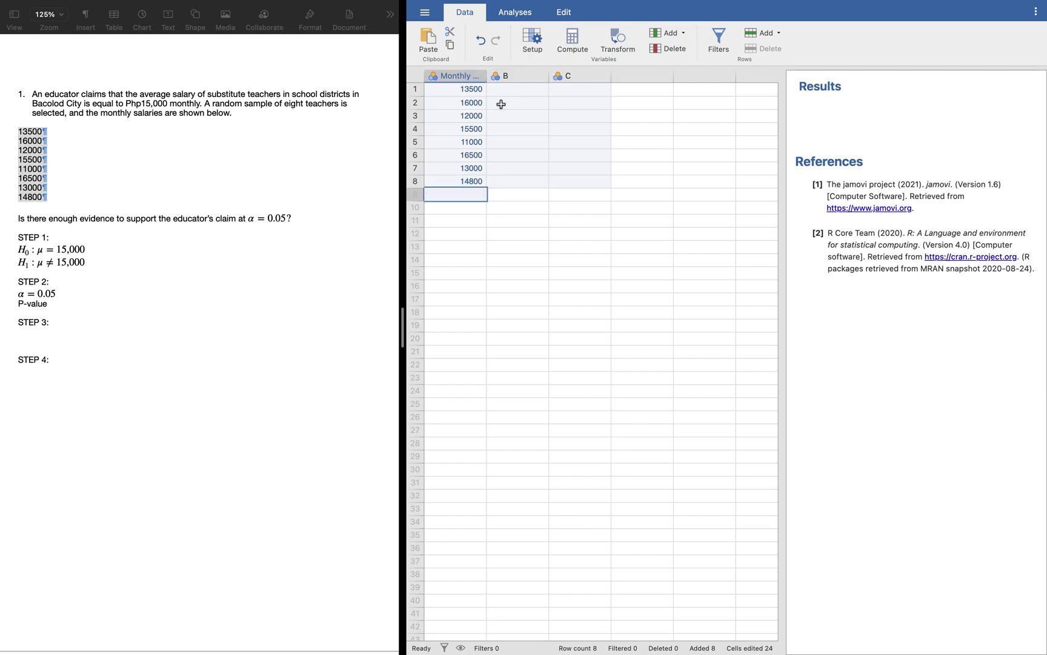
# Run a One Sample T-Test with Monthly Salaries as the dependent variable.
pyautogui.click(513, 17)
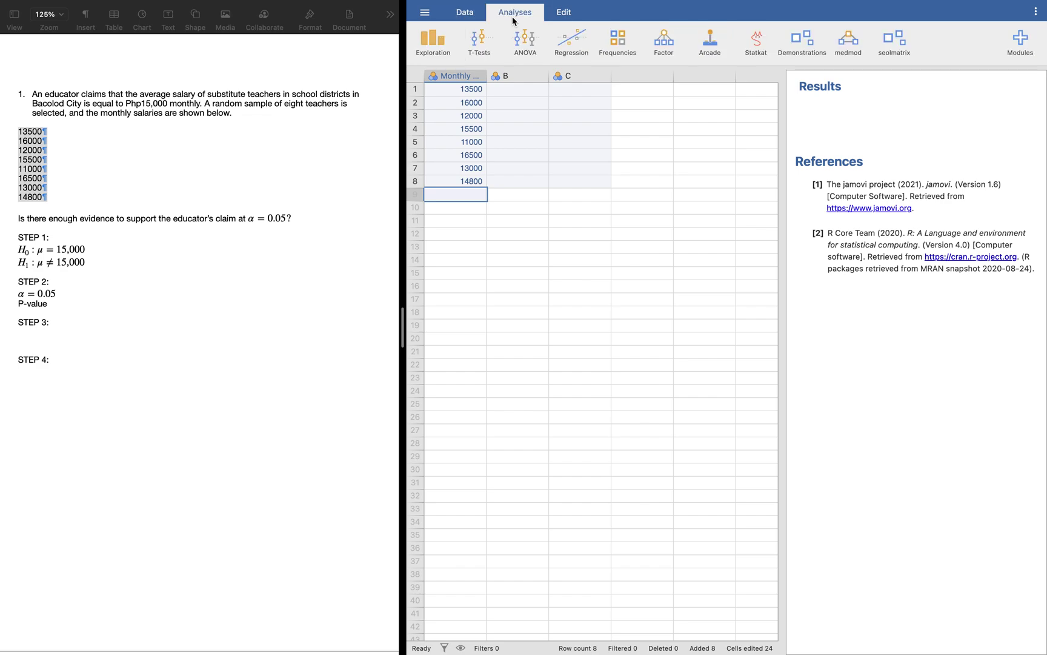
pyautogui.click(480, 40)
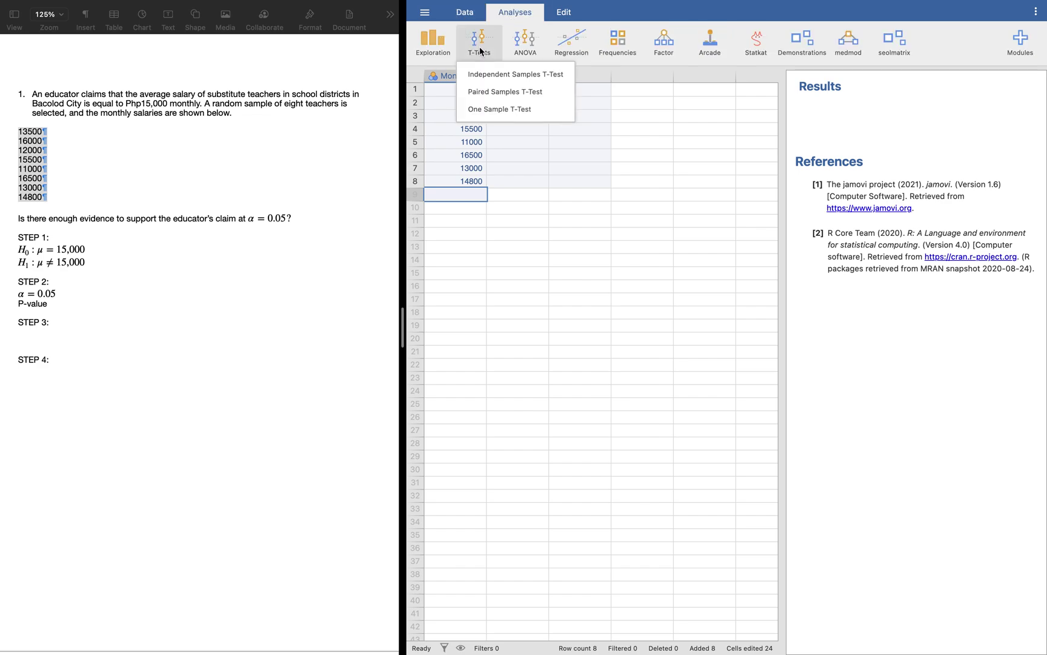
pyautogui.click(511, 110)
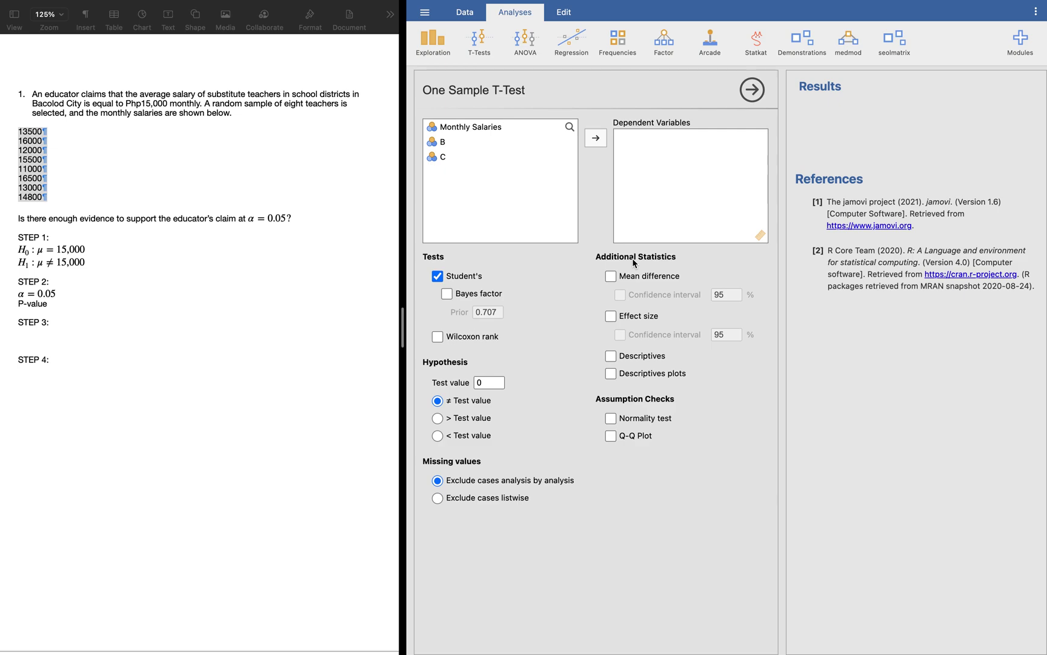
pyautogui.click(501, 130)
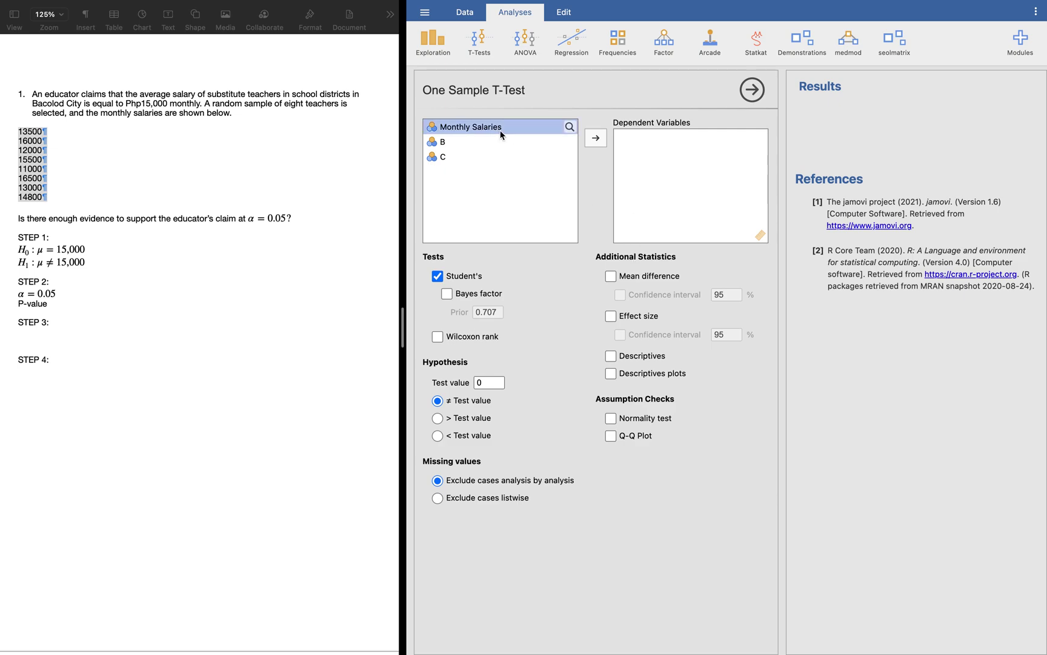
pyautogui.click(596, 140)
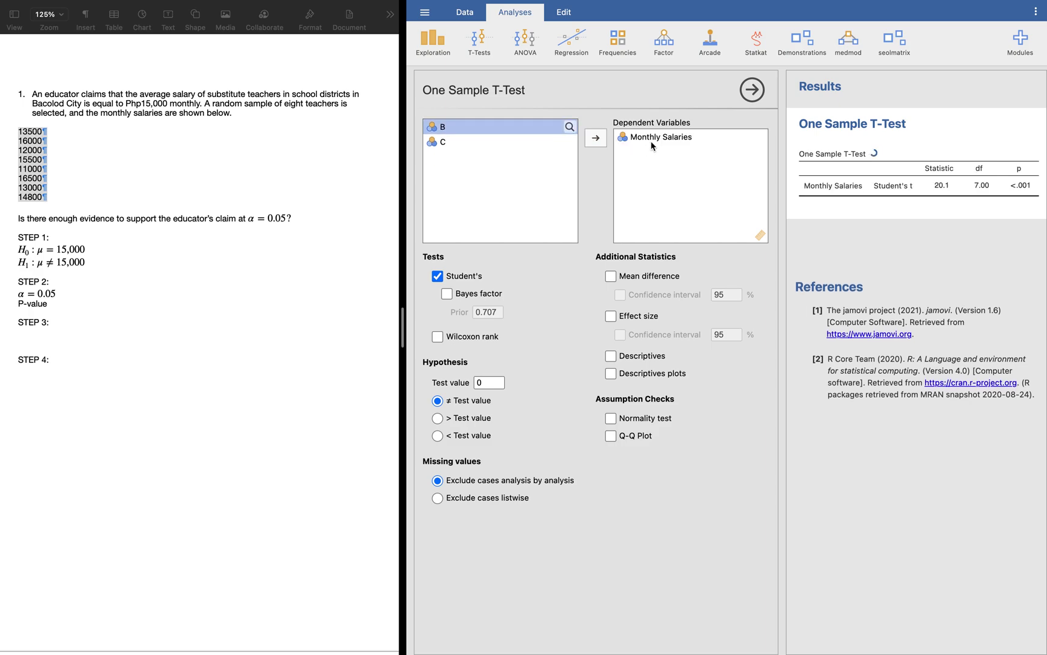
pyautogui.click(626, 141)
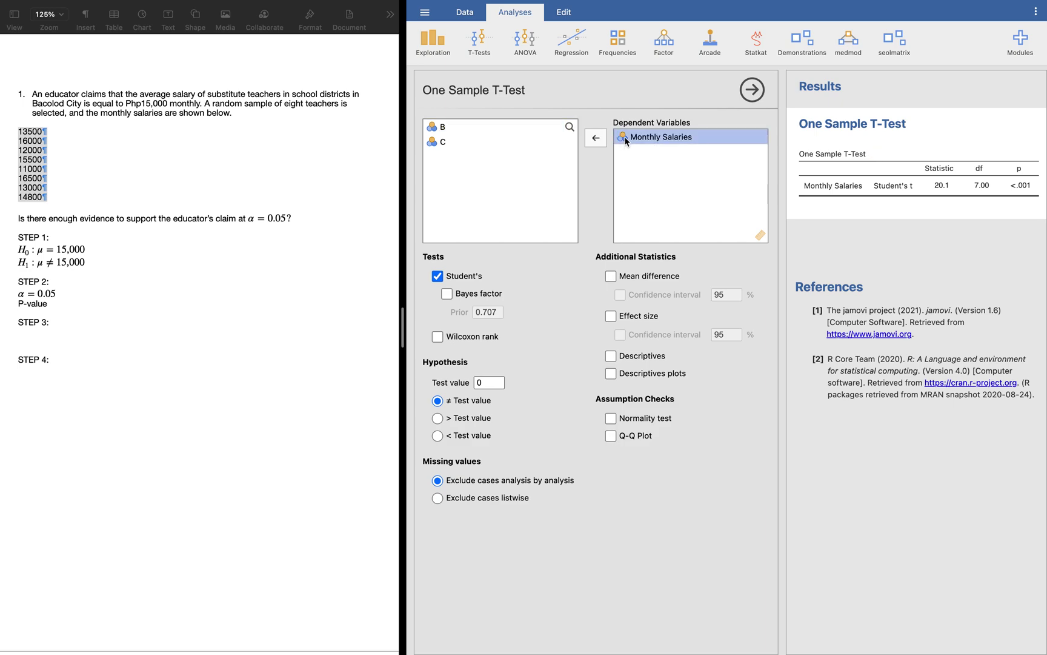
# Set the Monthly Salaries variable's measure type to Continuous.
pyautogui.click(466, 13)
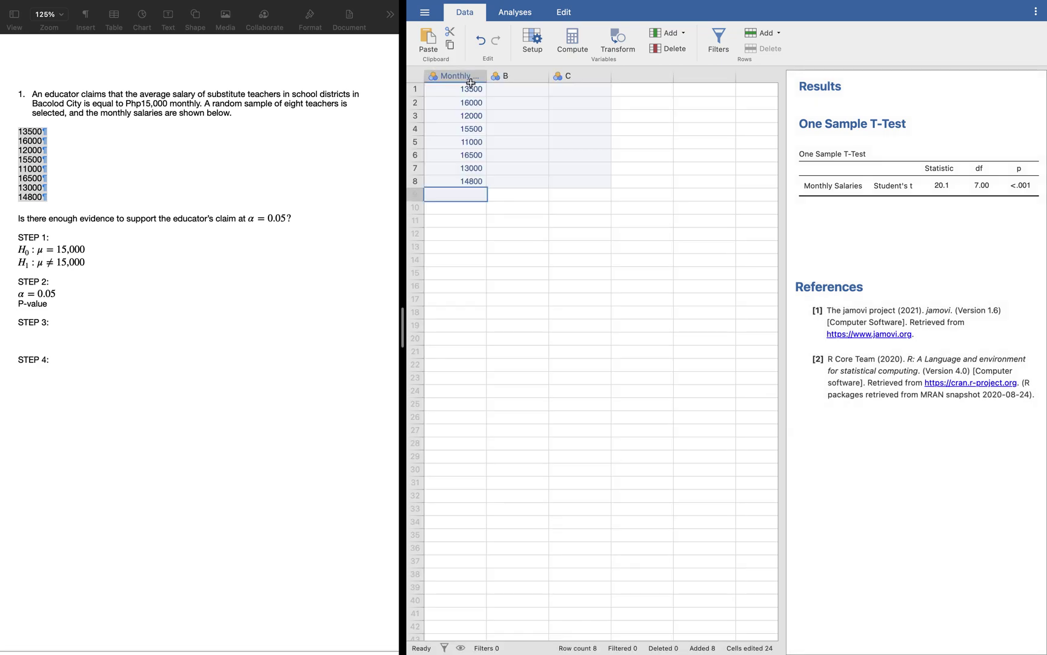
pyautogui.doubleClick(469, 81)
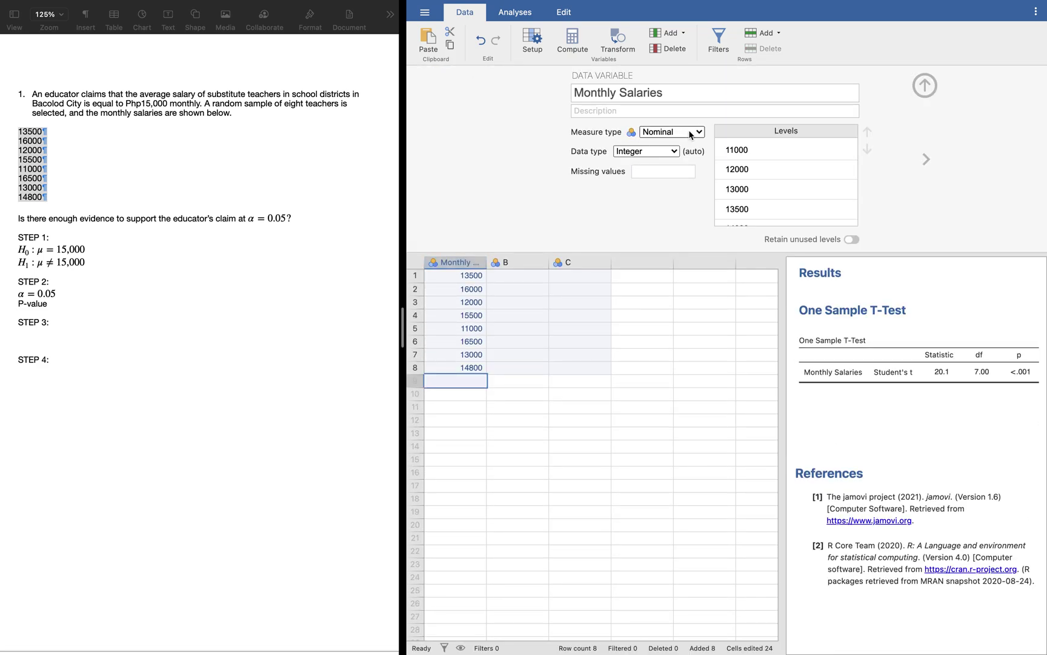
pyautogui.click(683, 133)
pyautogui.click(679, 178)
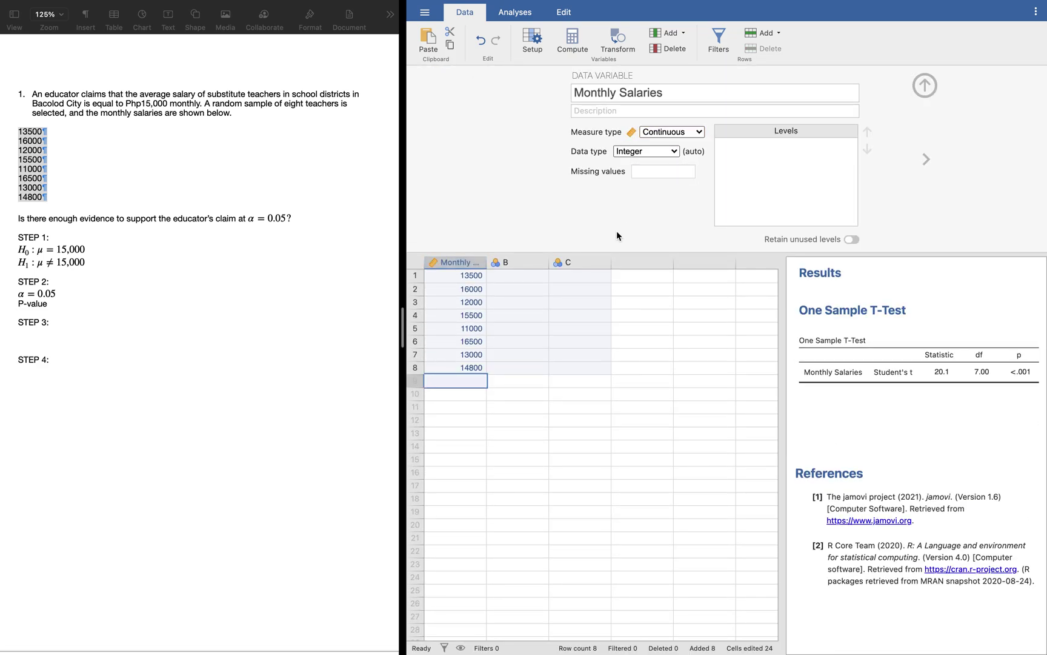
# Set the one-sample t-test's test value to 15000.
pyautogui.click(515, 12)
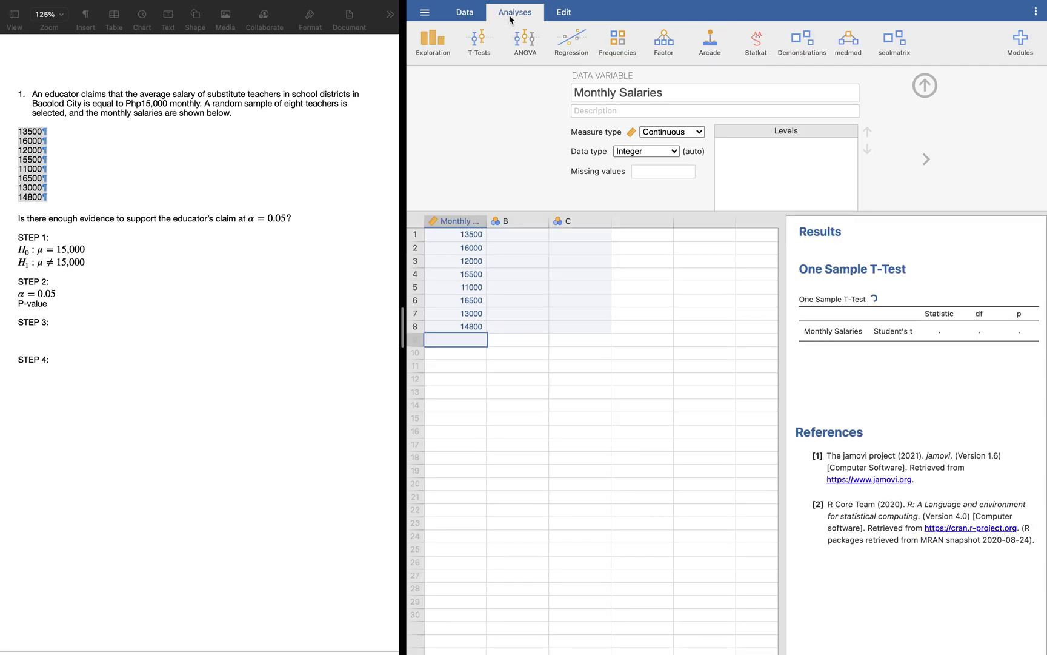
pyautogui.click(915, 172)
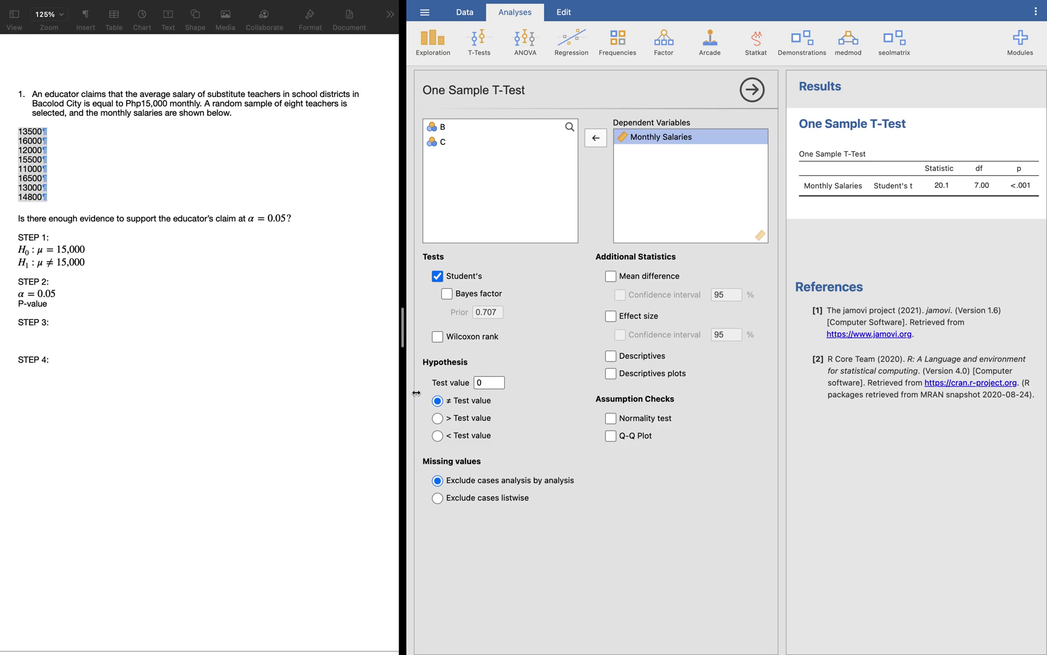
pyautogui.click(439, 401)
pyautogui.click(496, 383)
pyautogui.write('15000')
pyautogui.click(557, 411)
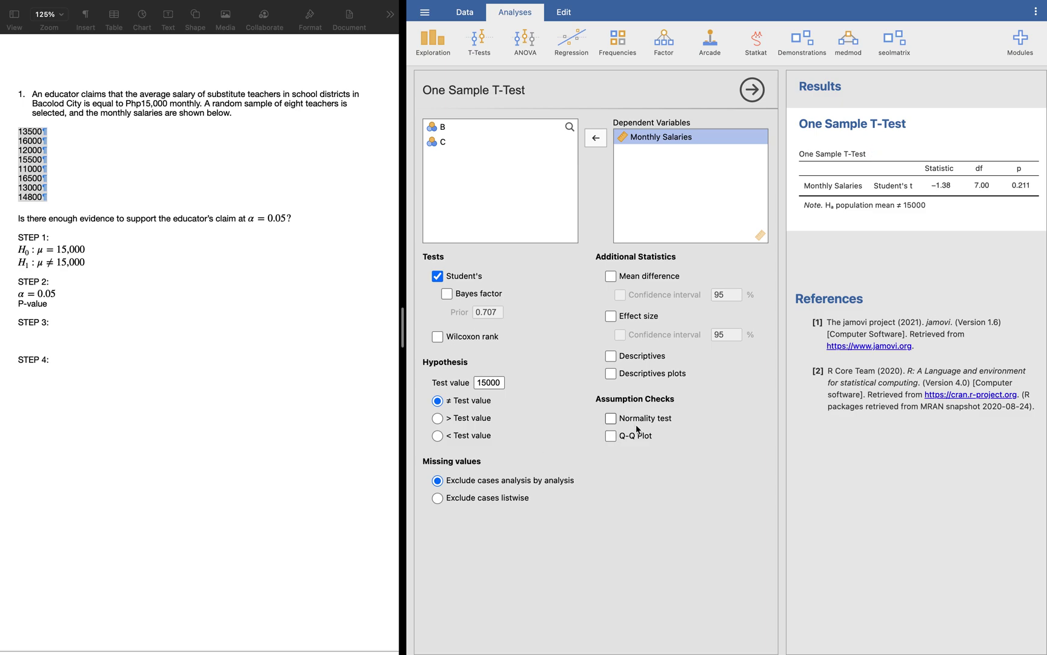
# Add the Descriptives table and descriptive plots to the results, then remove both.
pyautogui.click(609, 356)
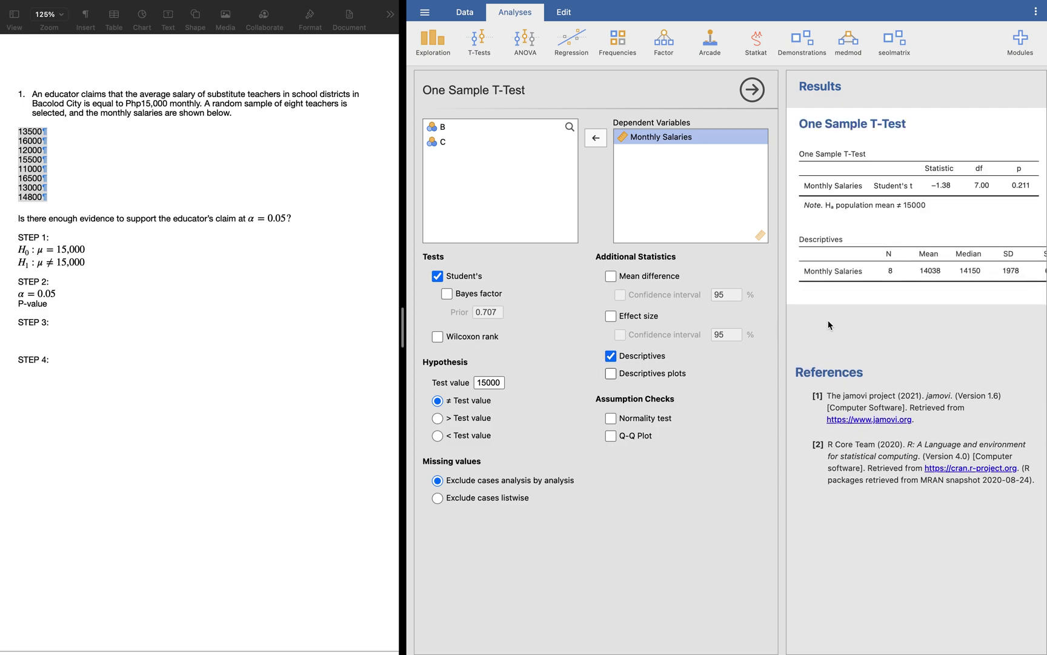
pyautogui.hscroll(3, 914, 330)
pyautogui.hscroll(-3, 914, 330)
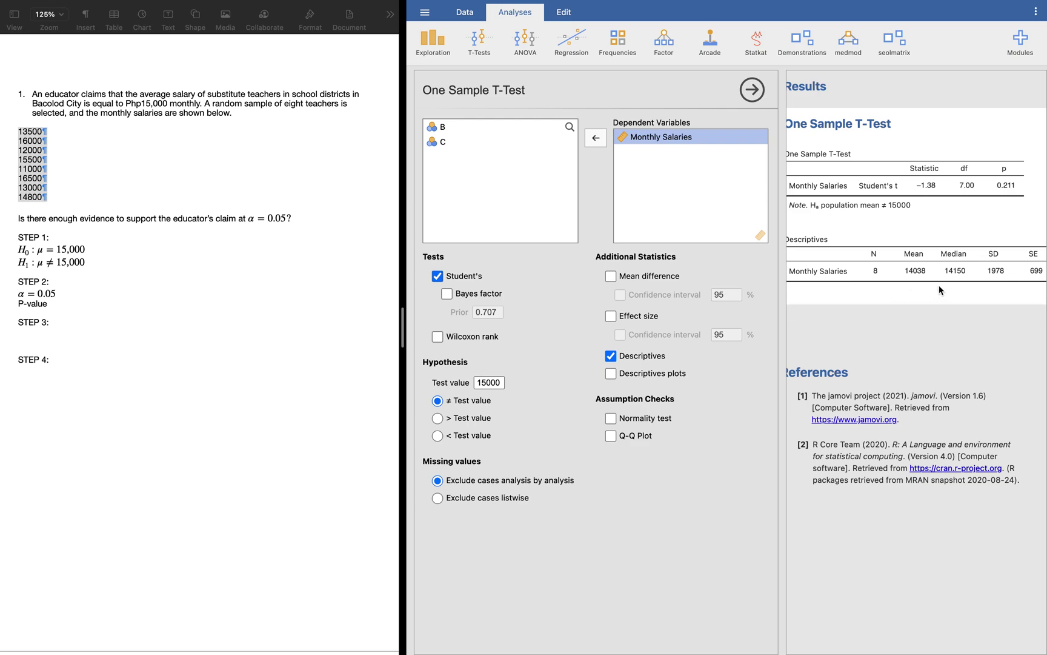
pyautogui.hscroll(2, 940, 290)
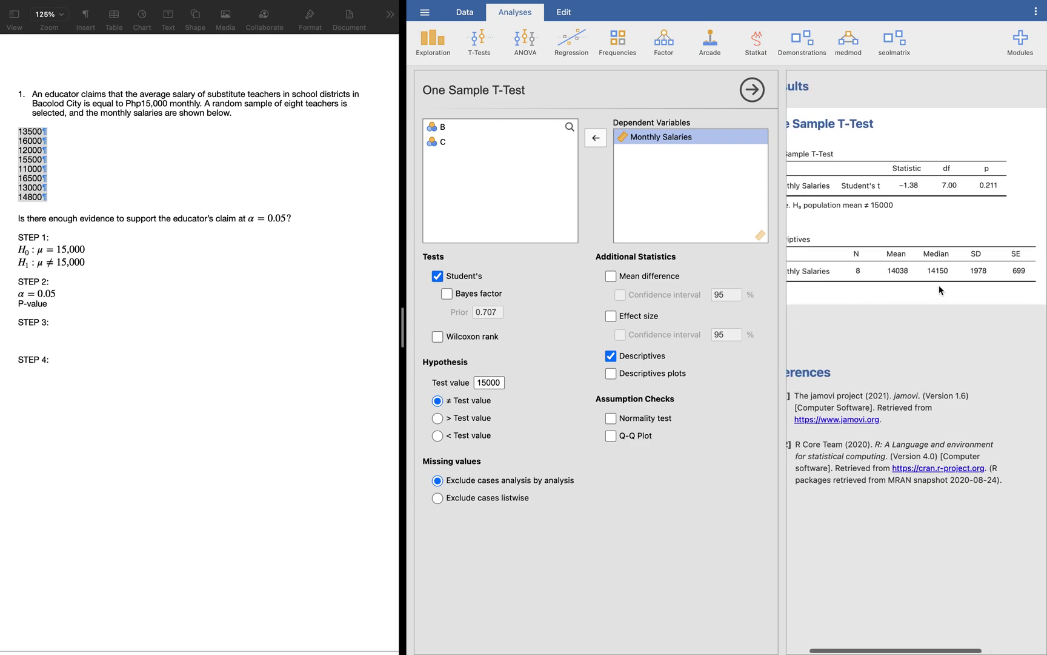
pyautogui.hscroll(1, 940, 290)
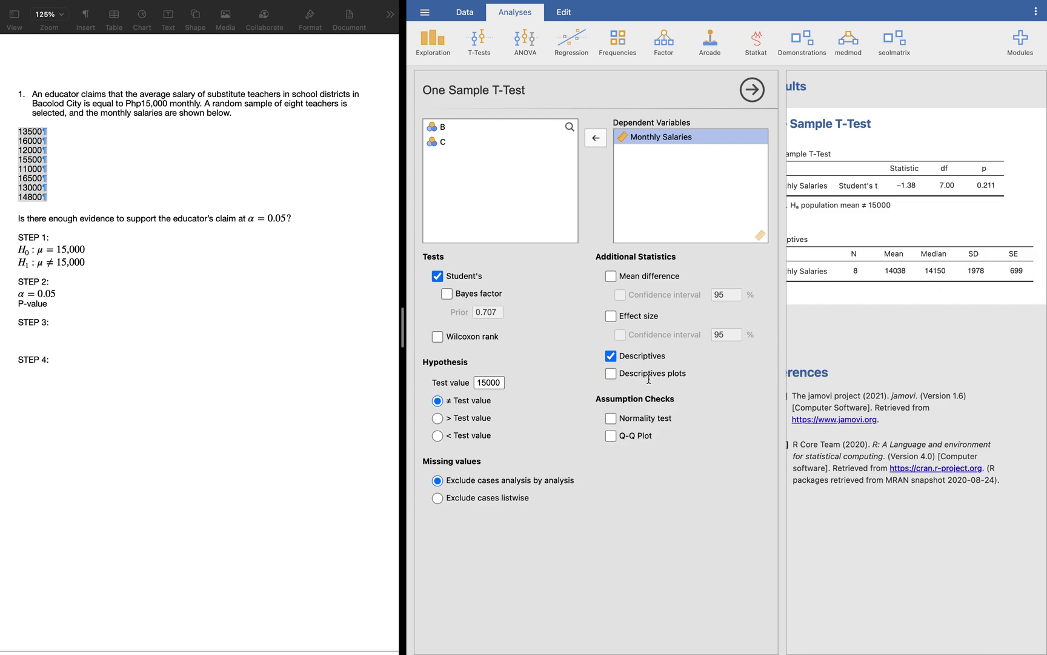
pyautogui.click(612, 375)
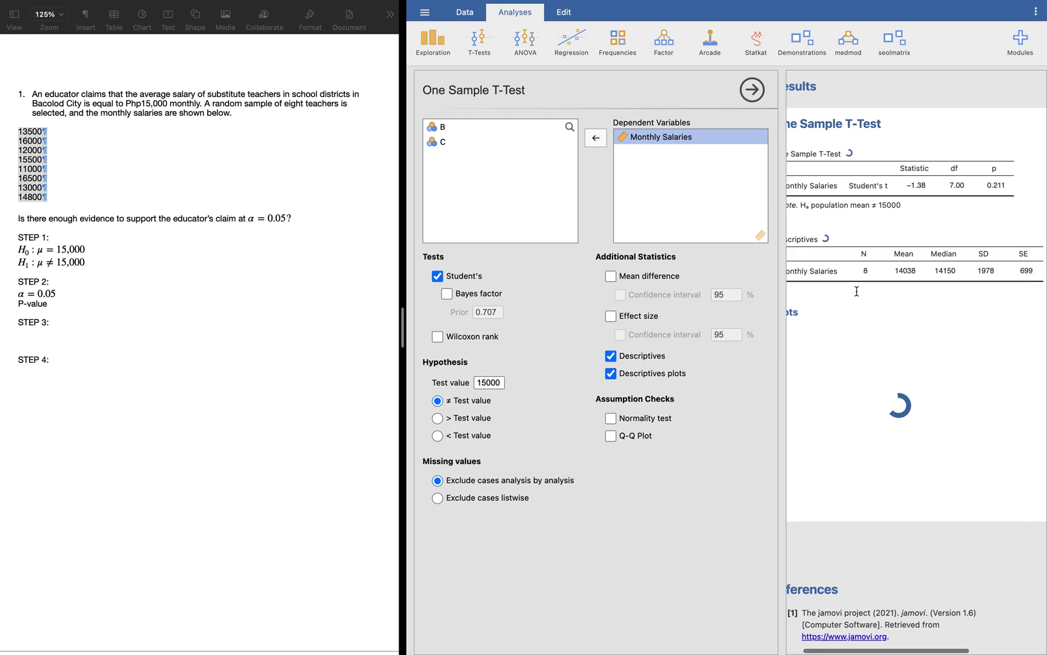
pyautogui.hscroll(-2, 793, 292)
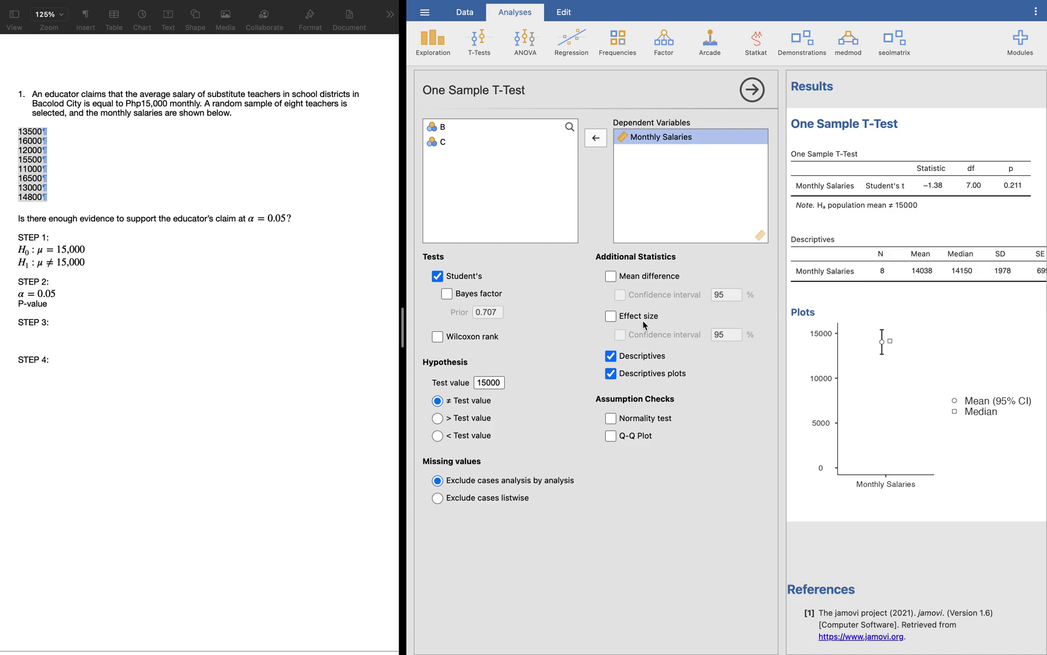
pyautogui.click(610, 374)
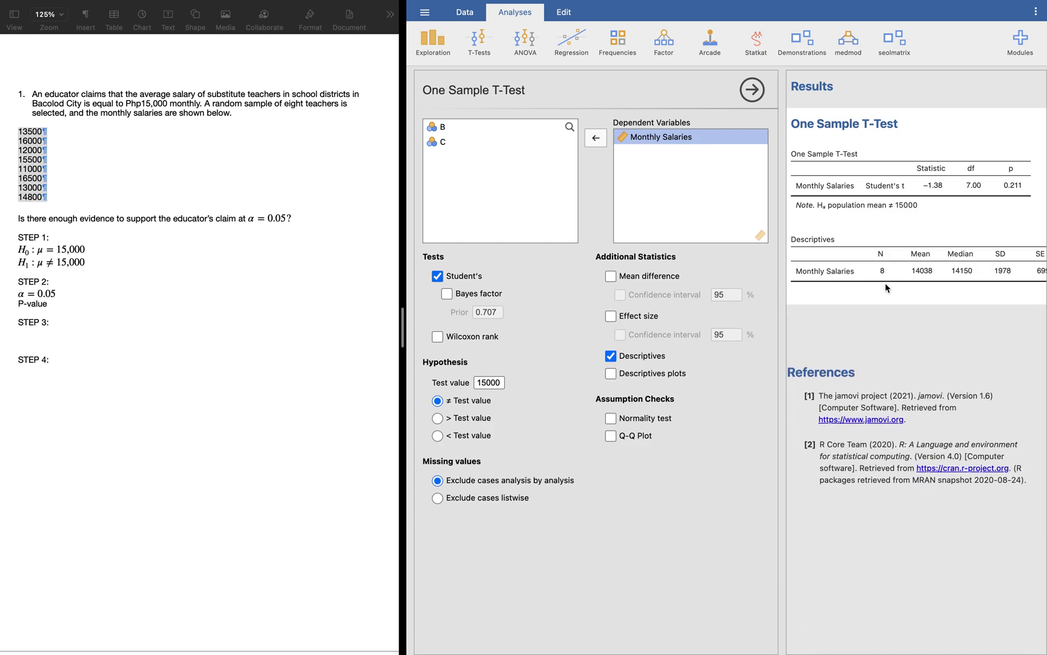
pyautogui.hscroll(3, 932, 279)
pyautogui.hscroll(-3, 932, 279)
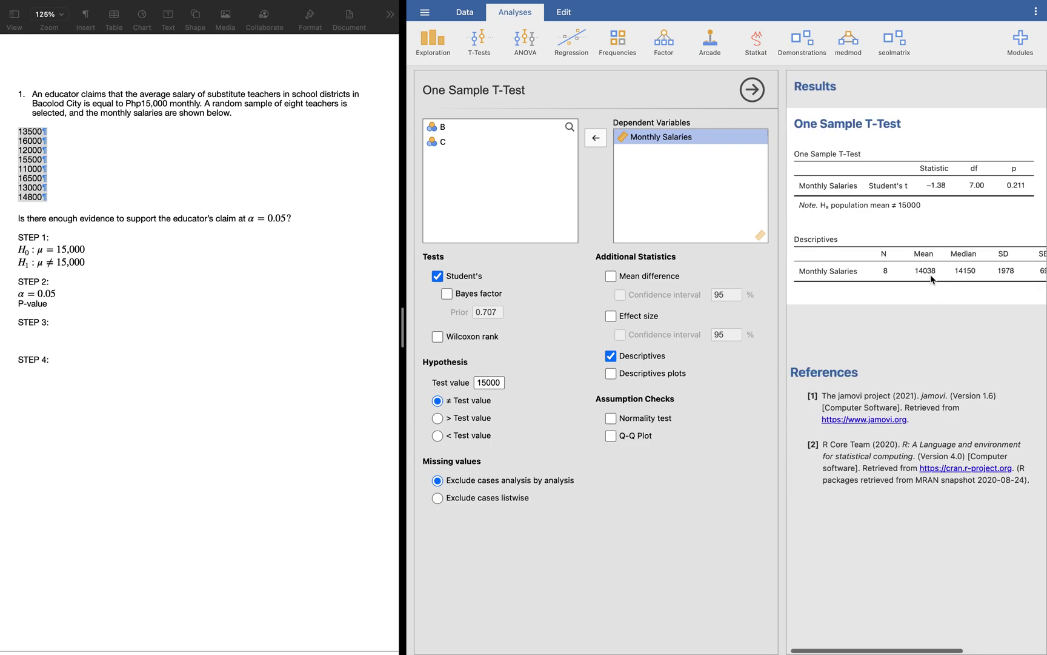
pyautogui.click(610, 357)
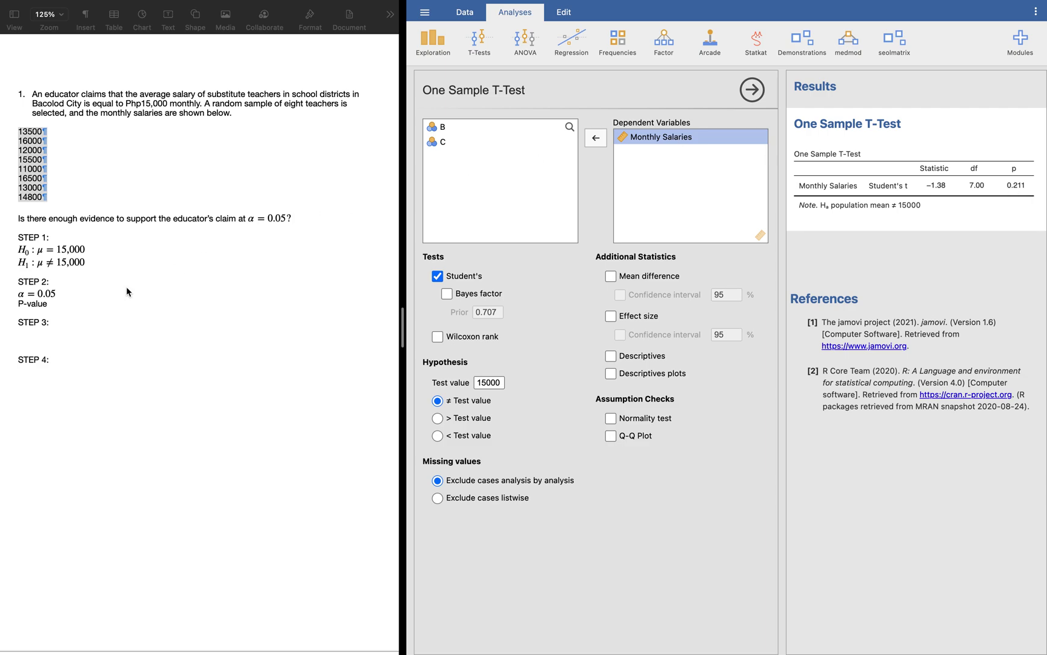
# Append the equation = 0.211 after the P-value label under STEP 2.
pyautogui.click(87, 304)
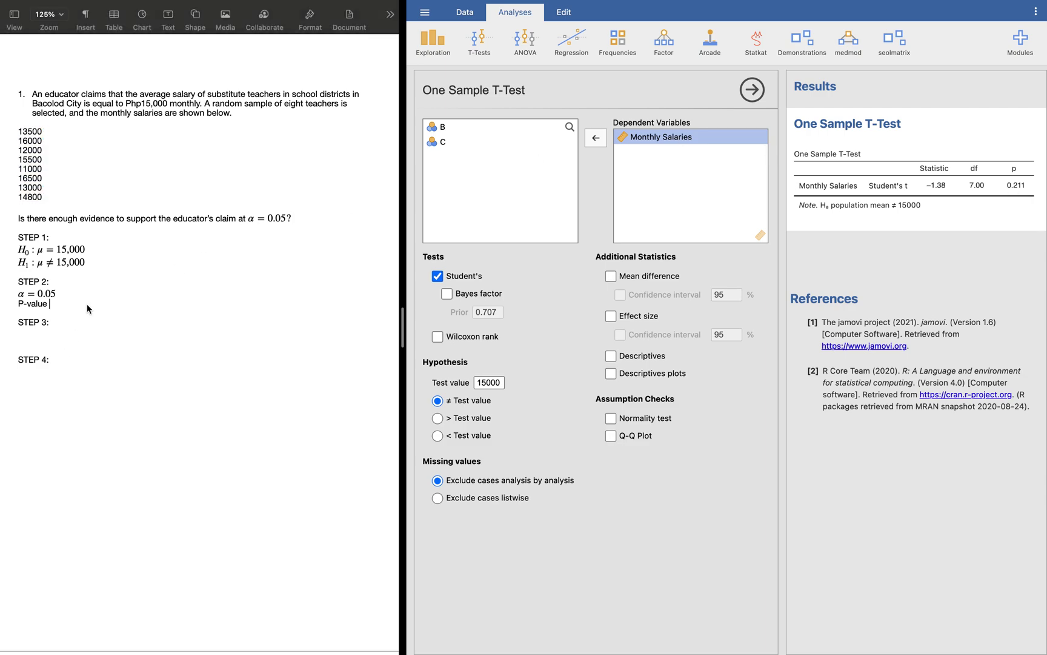
pyautogui.press('super+alt+e')
pyautogui.write('=')
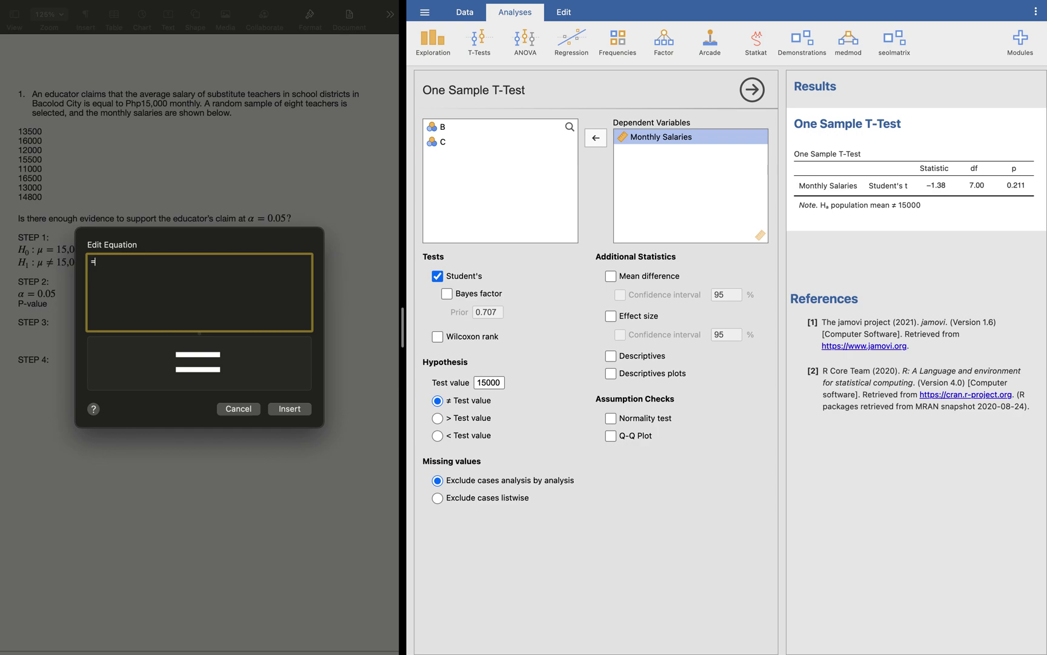
pyautogui.write('0.211')
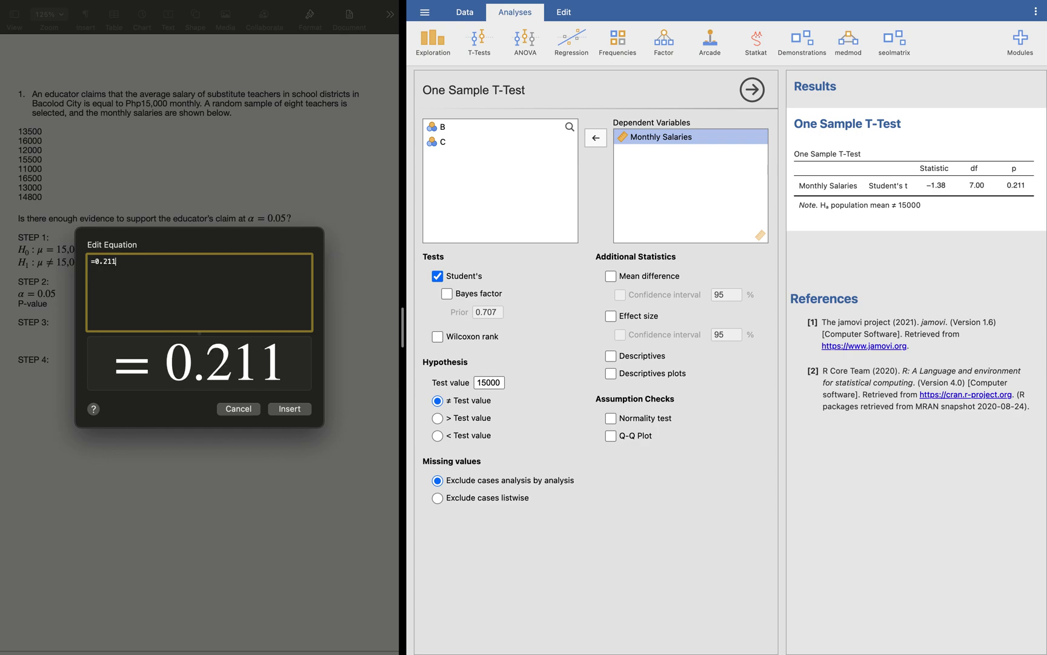
pyautogui.press('Return')
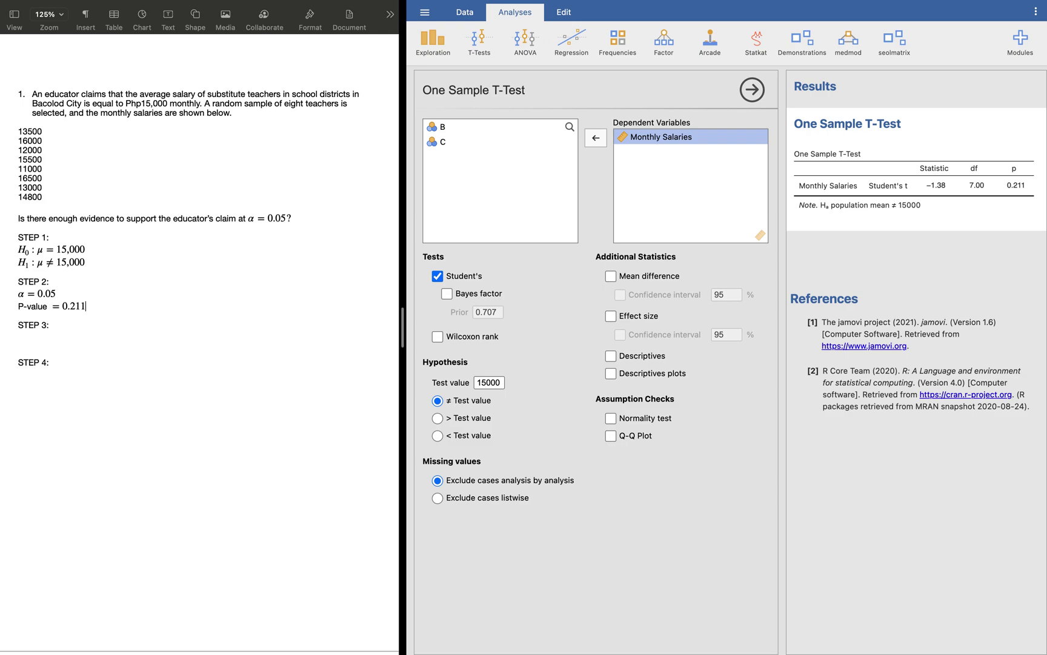
# Write under STEP 3: 'Since p-value > α, i.e., 0.211 > 0.05. Therefore, we do NOT reject H₀.'.
pyautogui.click(90, 337)
pyautogui.write('Since p-value')
pyautogui.press('super+alt+e')
pyautogui.write('>\\alpha')
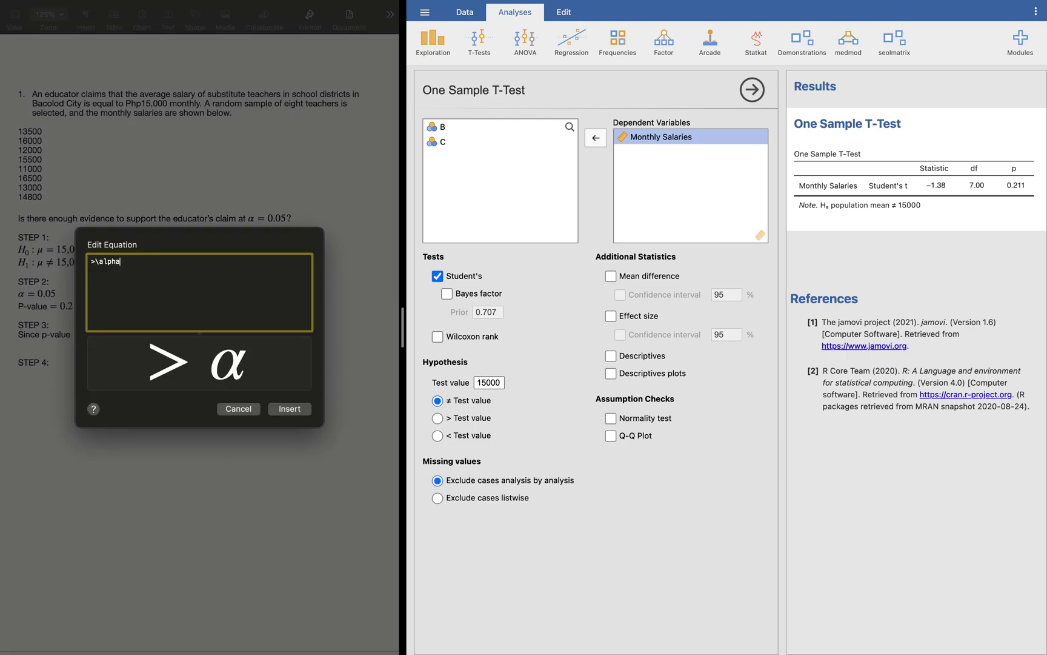
pyautogui.press('Return')
pyautogui.write(', i.e., 0.2')
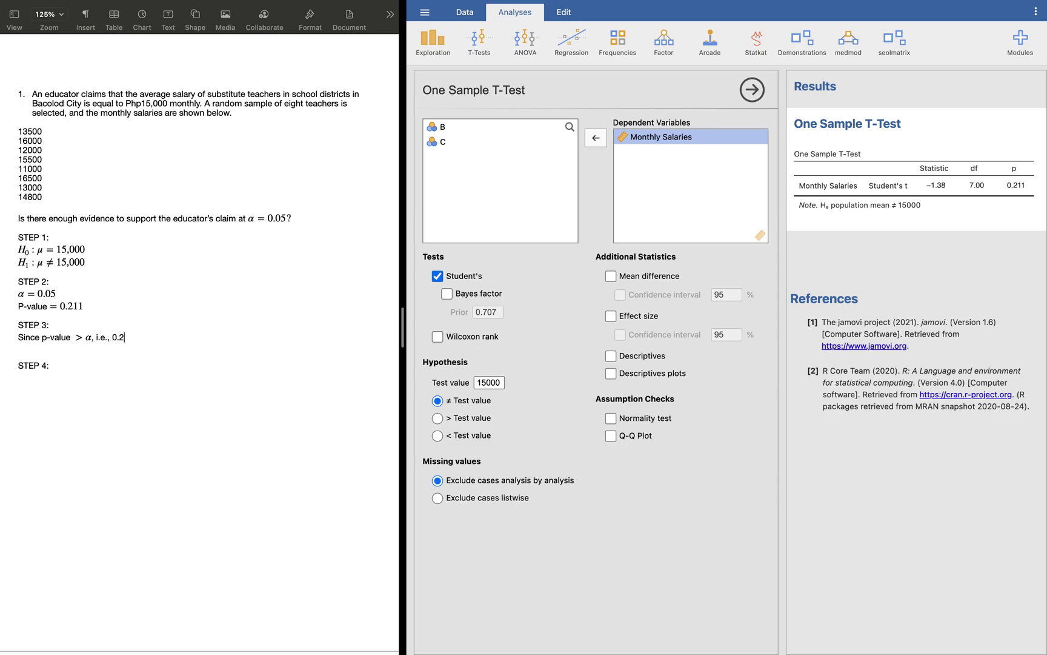
pyautogui.write('11 >')
pyautogui.write(' 0.05. Therefore, we do N')
pyautogui.write('eject')
pyautogui.press('super+alt+e')
pyautogui.write('H-0')
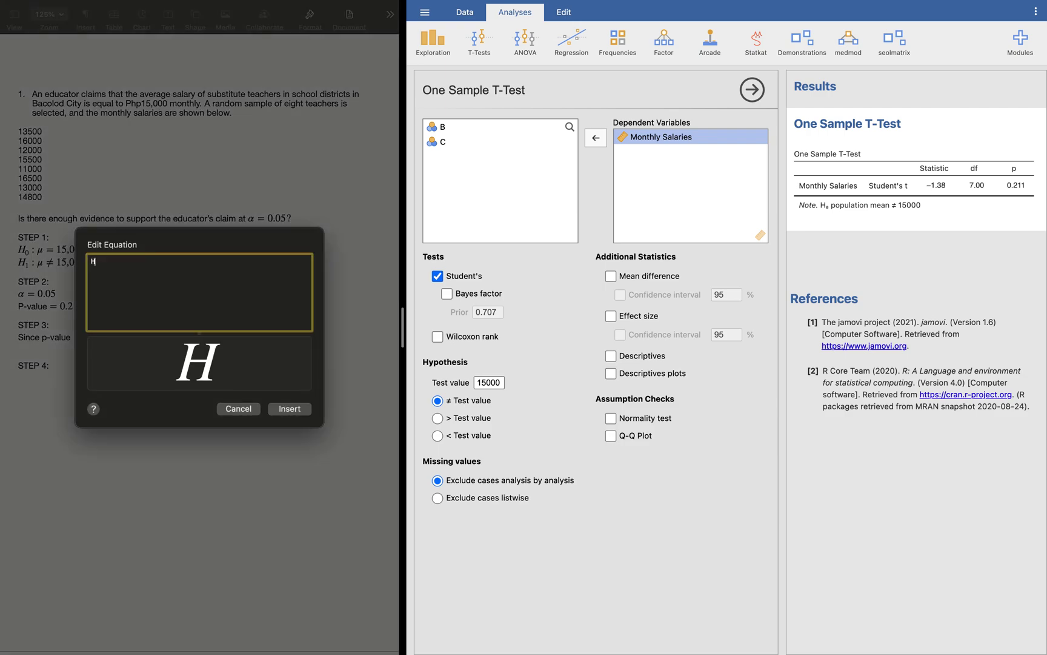
pyautogui.press('BackSpace')
pyautogui.press('BackSpace')
pyautogui.write('_0')
pyautogui.press('Return')
pyautogui.write('.')
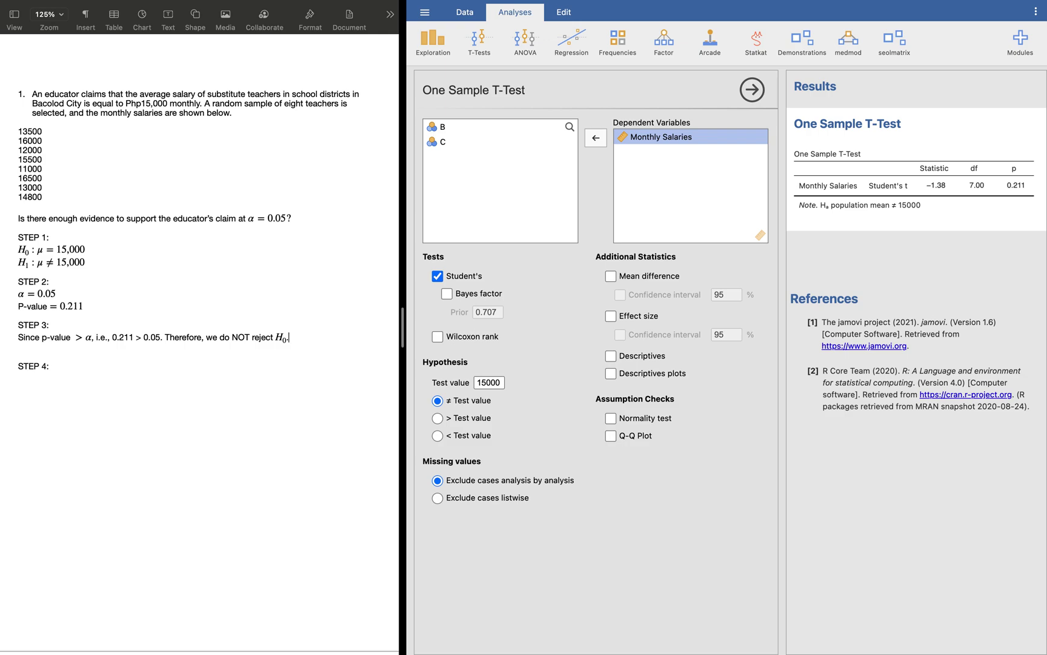
# Write the STEP 4 conclusion that substitute teachers' average monthly salary in Bacolod City is Php15,000.
pyautogui.click(49, 366)
pyautogui.press('Return')
pyautogui.write('There is eno')
pyautogui.write('ugh a')
pyautogui.press('BackSpace')
pyautogui.write("evidence to support the educator's claim tha tthe")
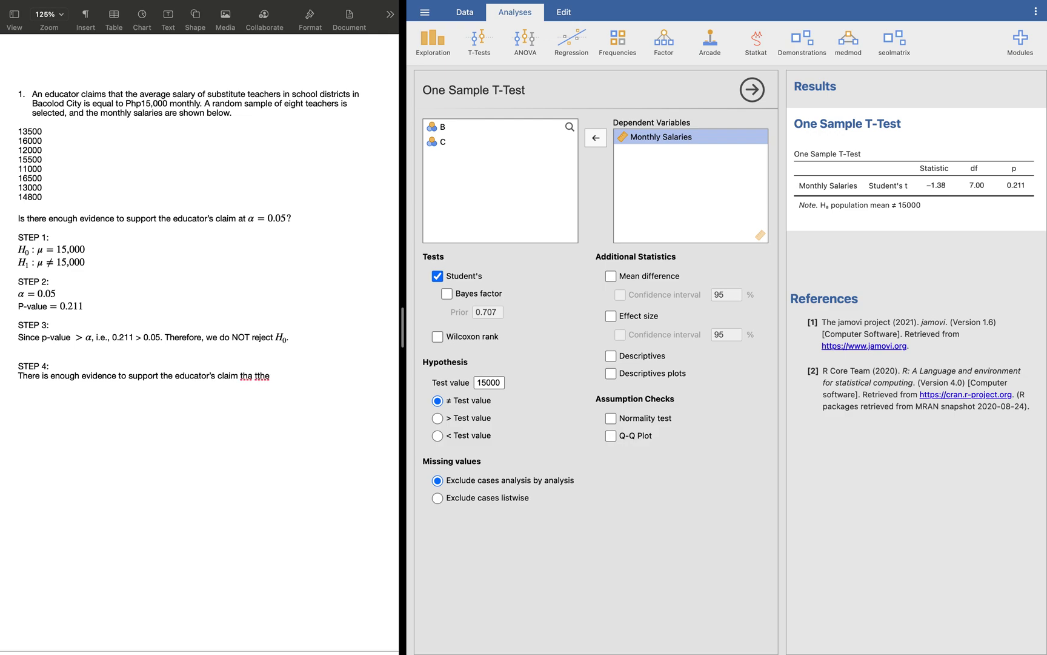
pyautogui.press('BackSpace')
pyautogui.press('BackSpace')
pyautogui.press('BackSpace')
pyautogui.press('BackSpace')
pyautogui.press('BackSpace')
pyautogui.press('BackSpace')
pyautogui.write('t the average monthly salary ')
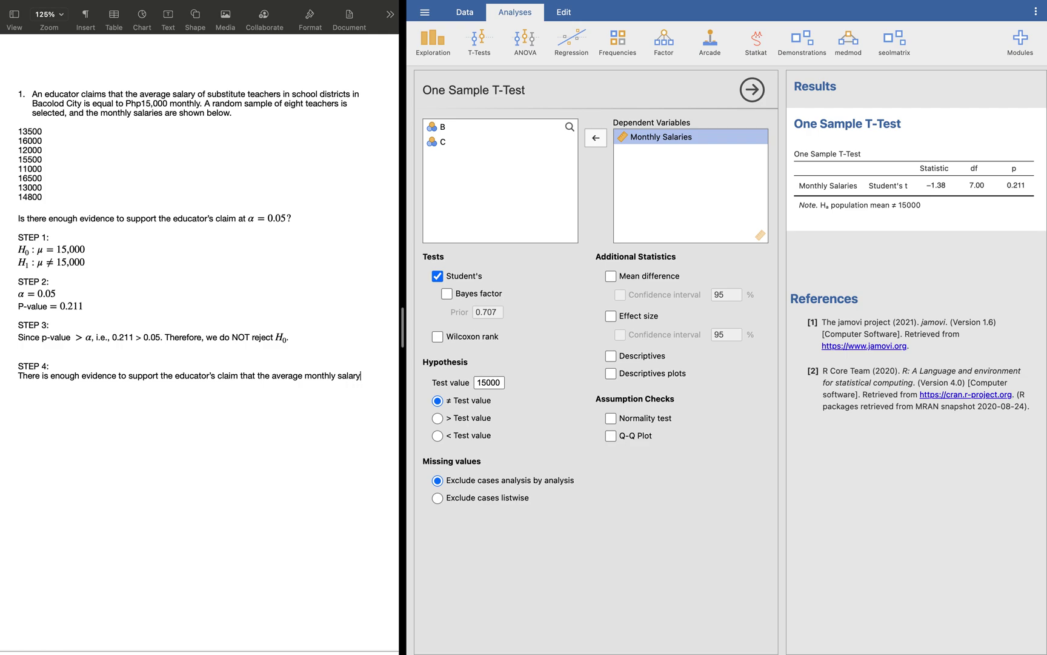
pyautogui.write('of substitute teachers in Bacolod Ci')
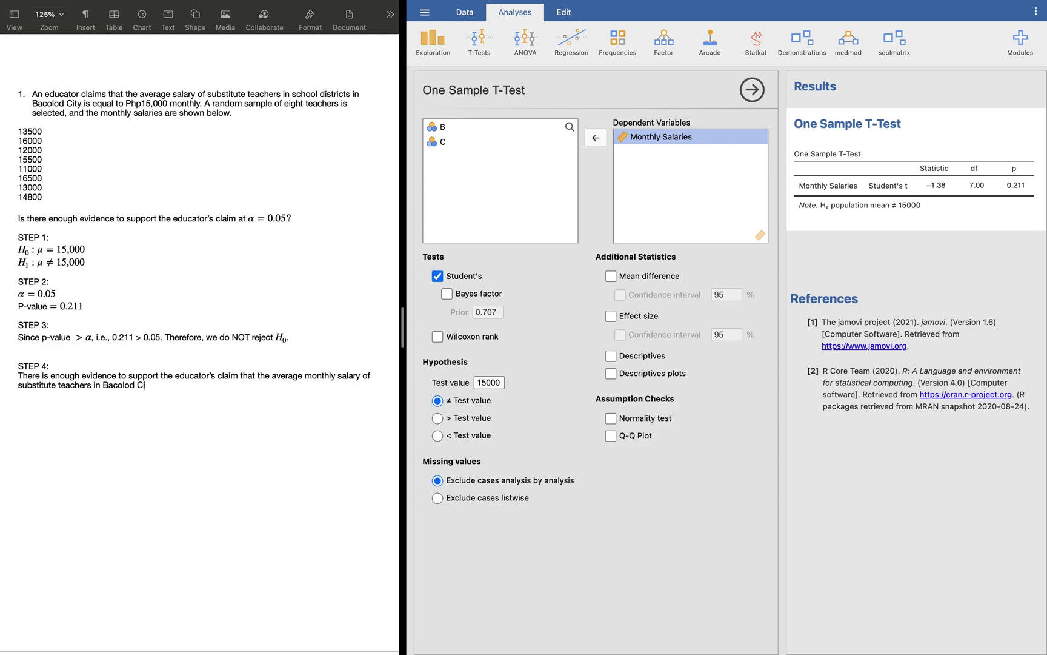
pyautogui.write('ty is Php15,000.')
# Make problem 1's STEP 1–4 headings bold.
pyautogui.tripleClick(2, 238)
pyautogui.press('super+b')
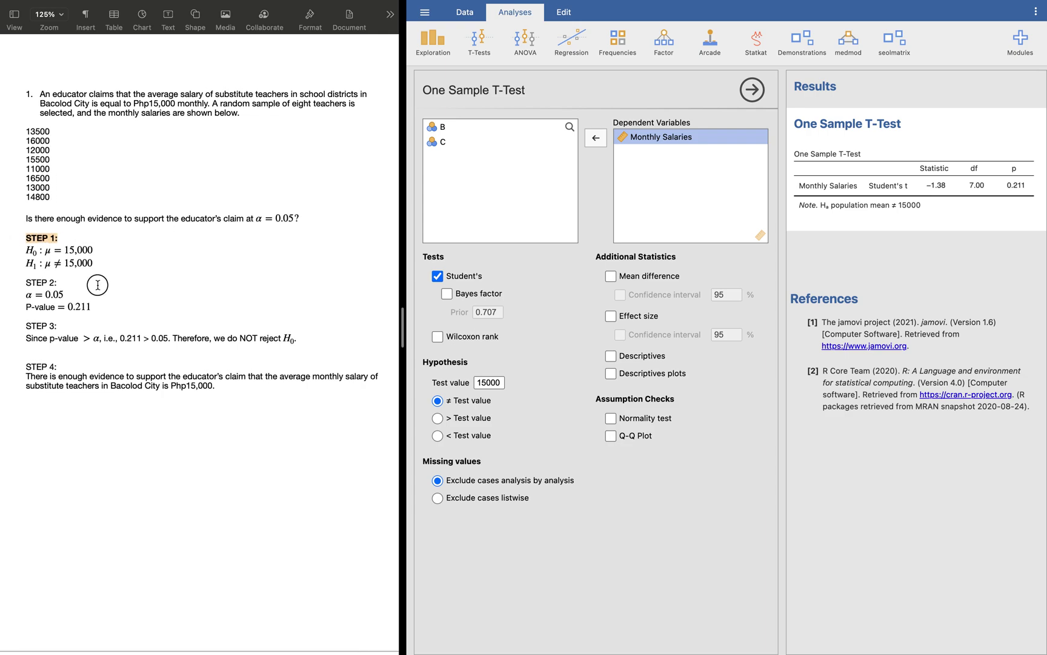
pyautogui.tripleClick(15, 276)
pyautogui.press('super+b')
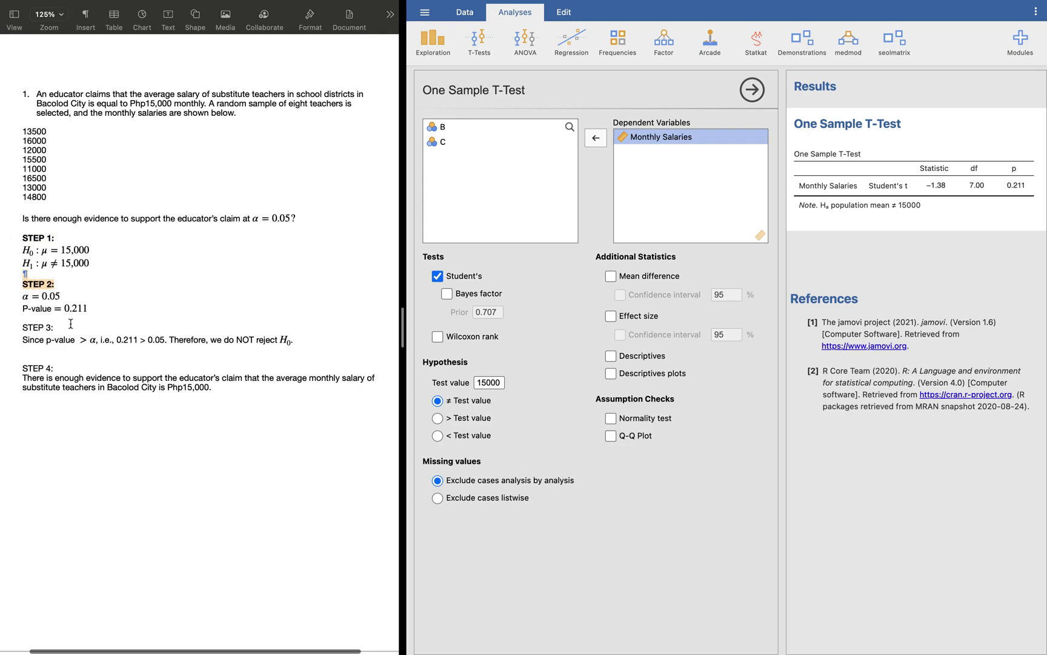
pyautogui.tripleClick(88, 326)
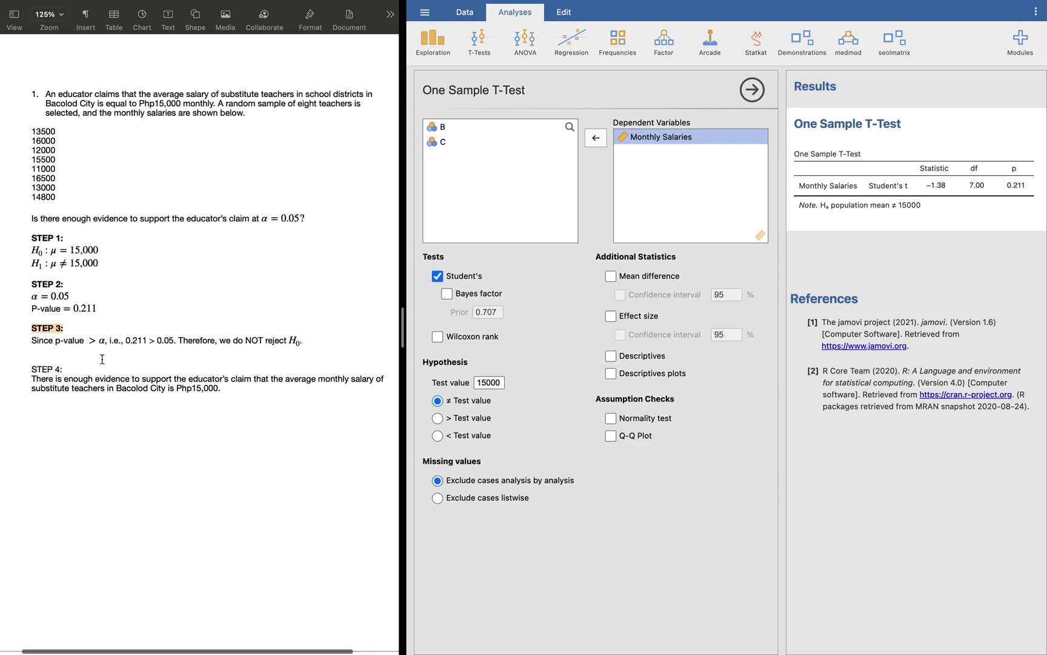
pyautogui.tripleClick(27, 368)
pyautogui.press('super+b')
# Add a bold, underlined 'Solution.' heading above STEP 1.
pyautogui.click(71, 227)
pyautogui.press('Return')
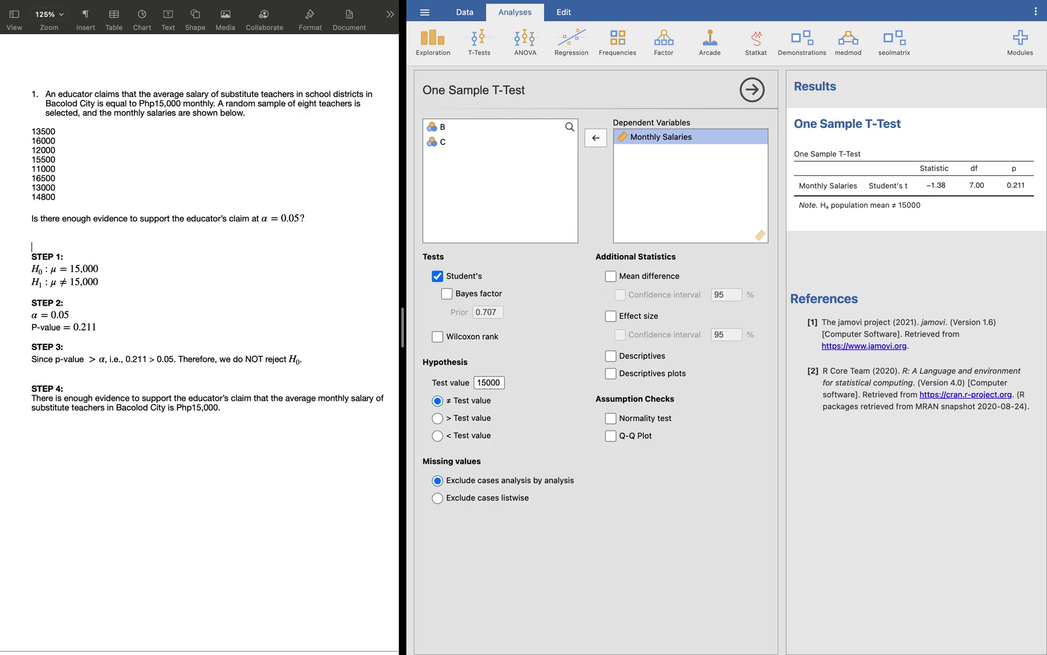
pyautogui.write('Solution.')
pyautogui.press('Return')
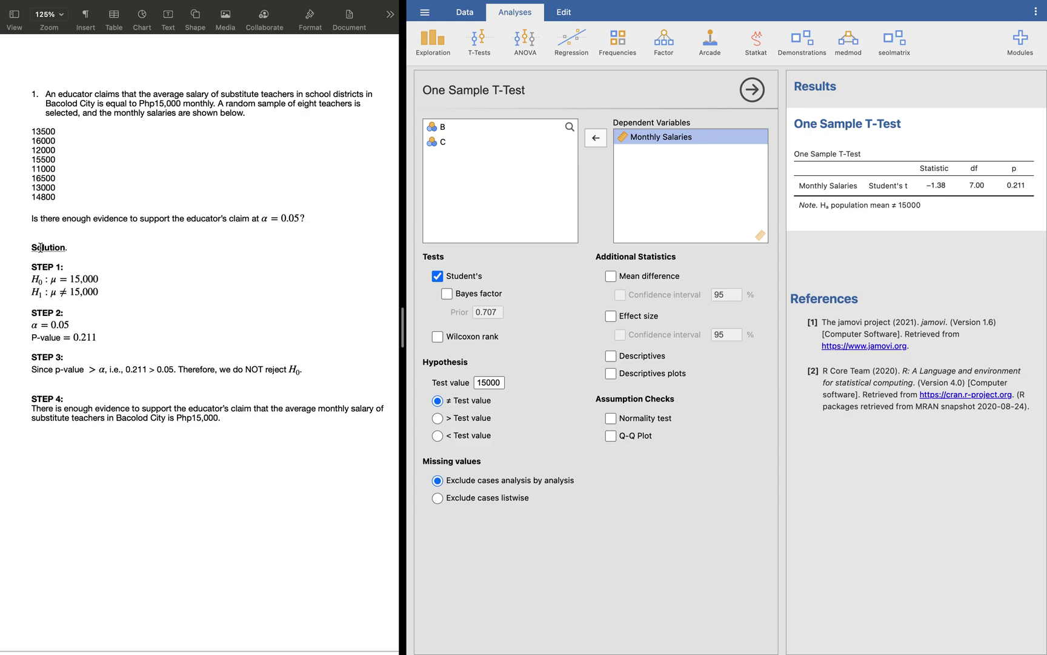
pyautogui.click(231, 492)
pyautogui.click(508, 240)
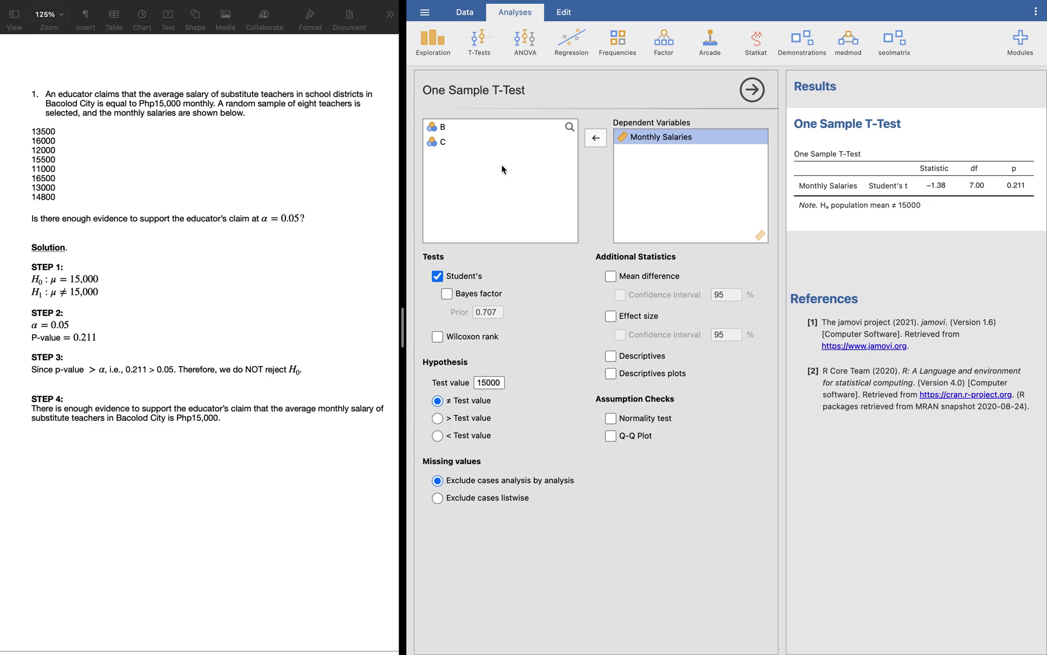
# Add a bold, underlined 'Solution.' heading above problem 2's STEP 1.
pyautogui.click(464, 14)
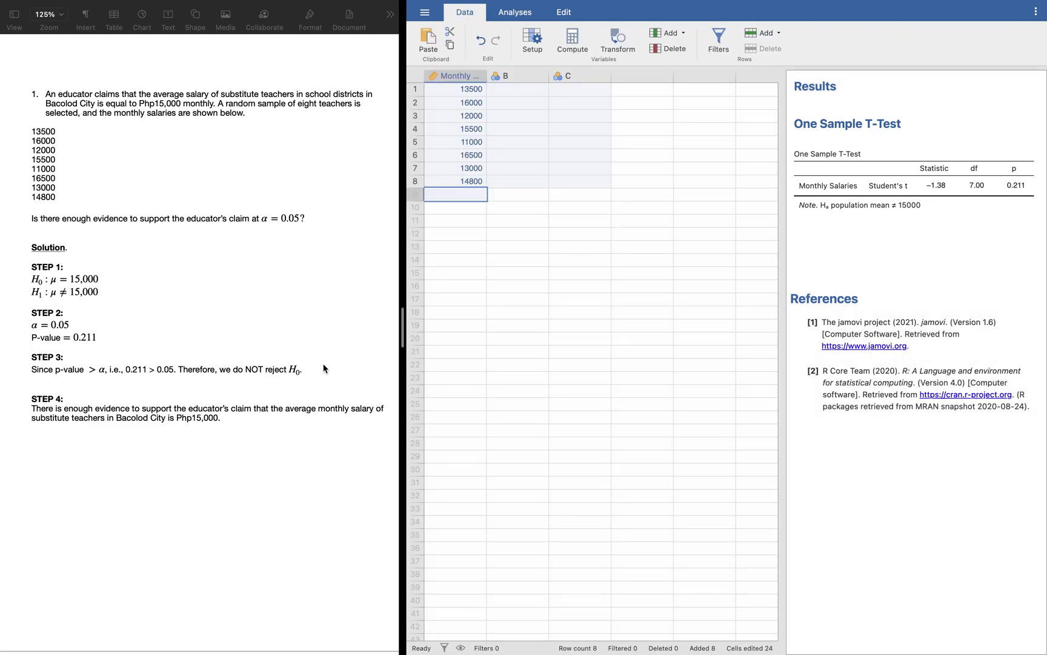
pyautogui.scroll(-5, 324, 367)
pyautogui.scroll(-10, 324, 366)
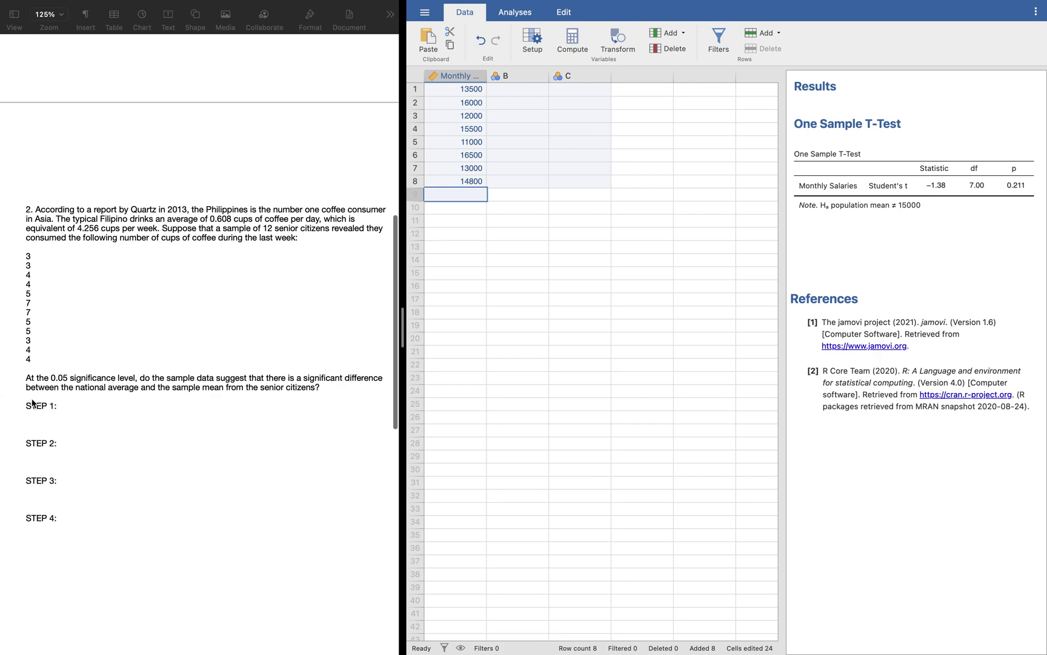
pyautogui.click(26, 406)
pyautogui.press('Return')
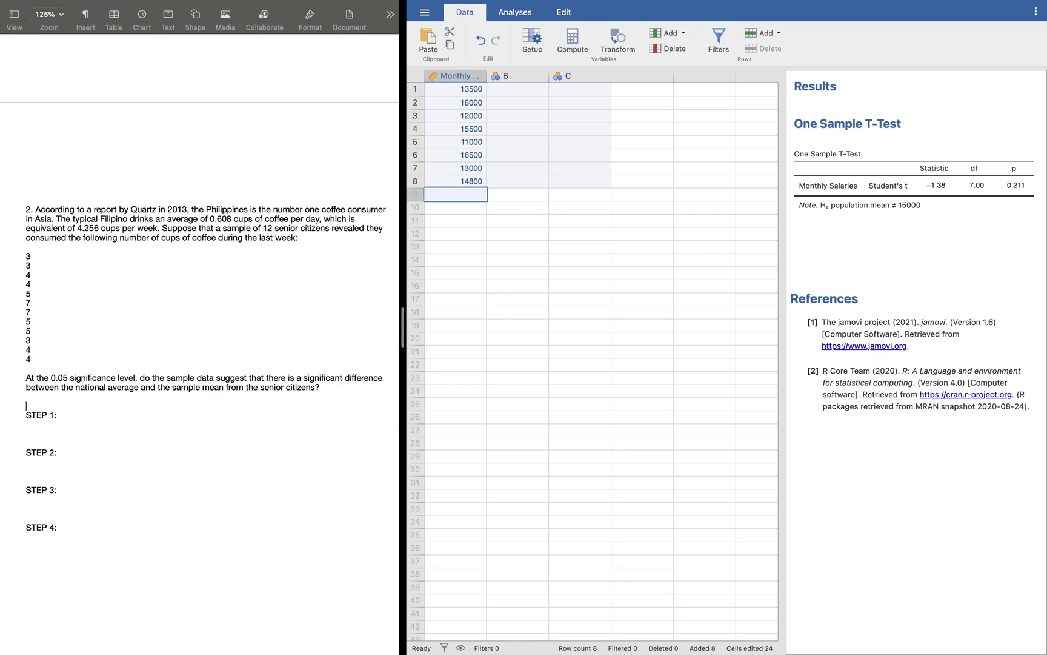
pyautogui.write('Solution.')
pyautogui.press('Return')
pyautogui.click(49, 406)
pyautogui.press('cmd+b')
pyautogui.press('cmd+u')
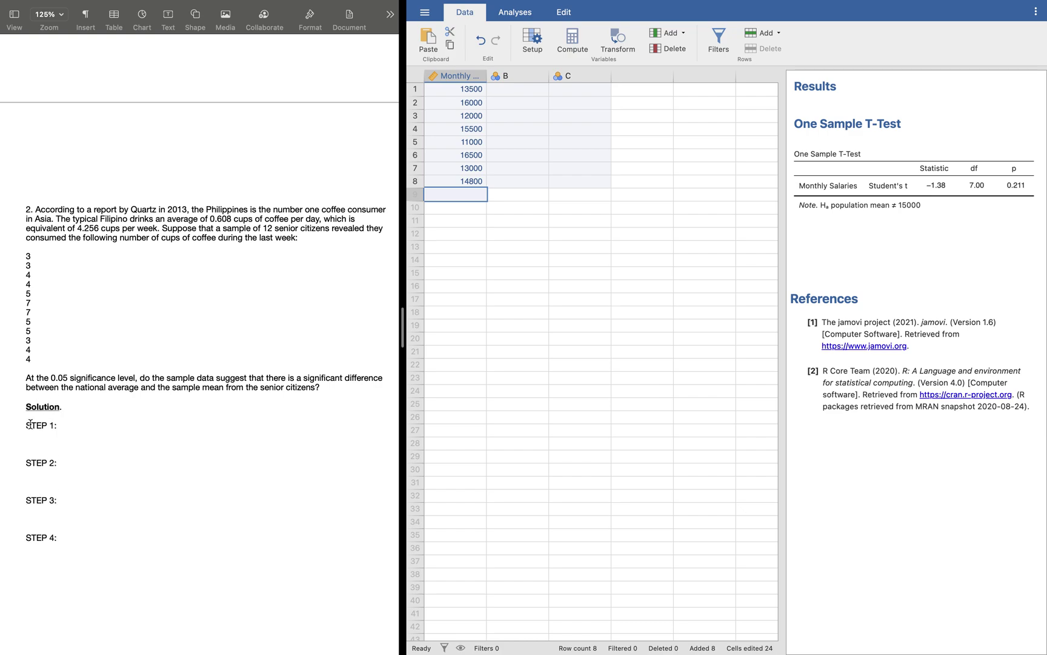
# Make problem 2's STEP 1–4 headings bold.
pyautogui.click(27, 425)
pyautogui.moveTo(45, 425); pyautogui.dragTo(92, 424)
pyautogui.press('super+b')
pyautogui.moveTo(62, 462); pyautogui.dragTo(25, 463)
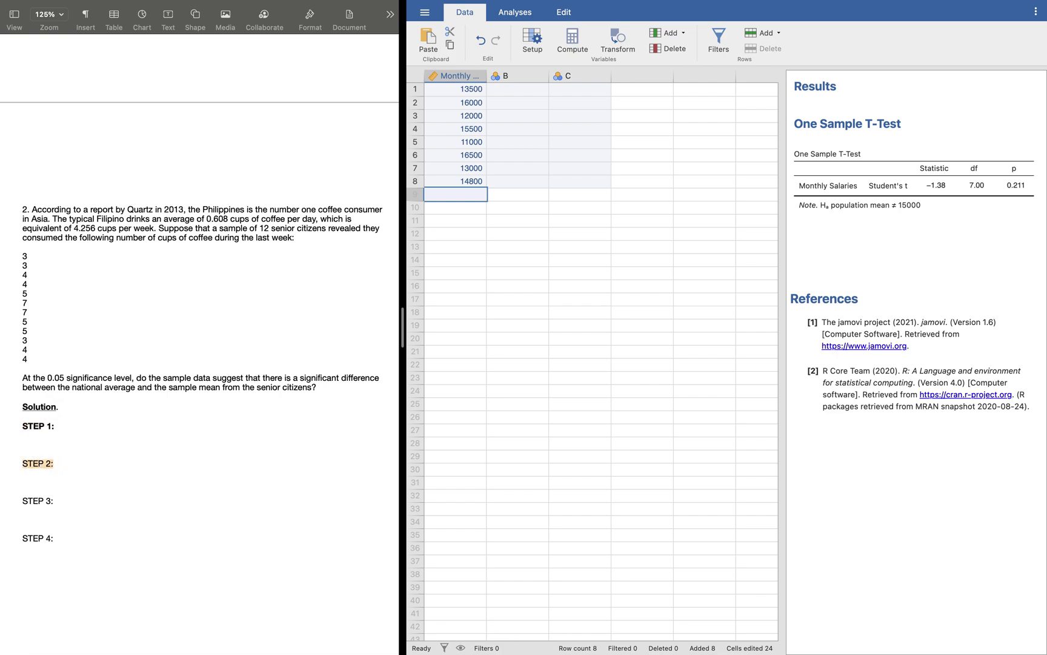
pyautogui.press('super+b')
pyautogui.moveTo(56, 502); pyautogui.dragTo(25, 502)
pyautogui.press('super+b')
pyautogui.click(77, 539)
pyautogui.moveTo(77, 538); pyautogui.dragTo(22, 540)
pyautogui.press('super+b')
pyautogui.scroll(-3, 265, 529)
pyautogui.scroll(-2, 264, 530)
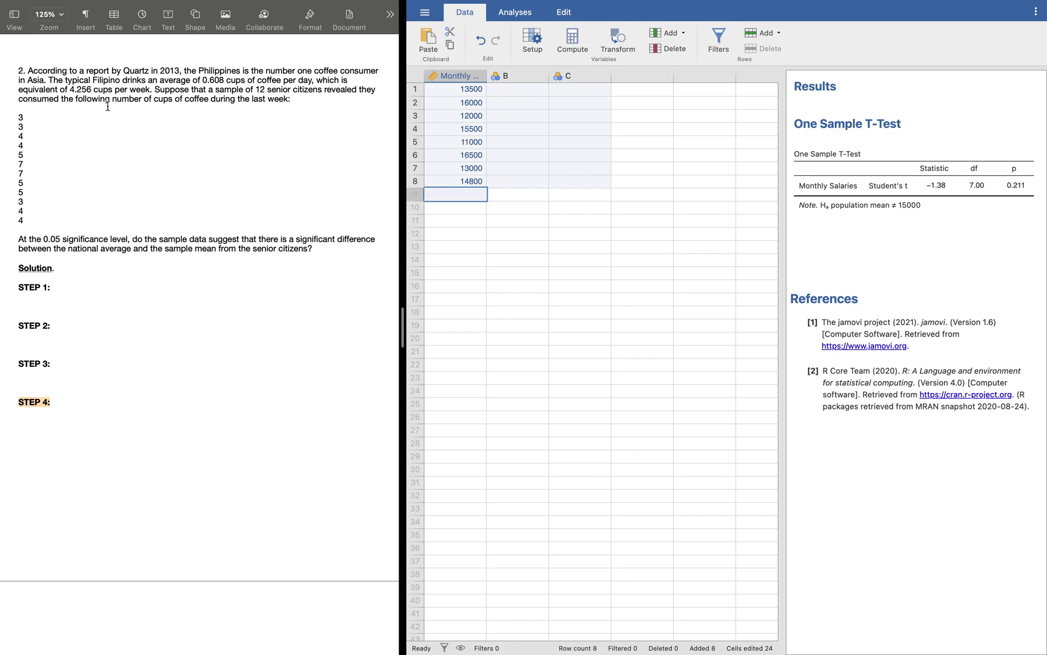
# Highlight the 4.256 cups-per-week and 0.608 daily figures in problem 2's statement.
pyautogui.click(68, 89)
pyautogui.moveTo(69, 90); pyautogui.dragTo(128, 90)
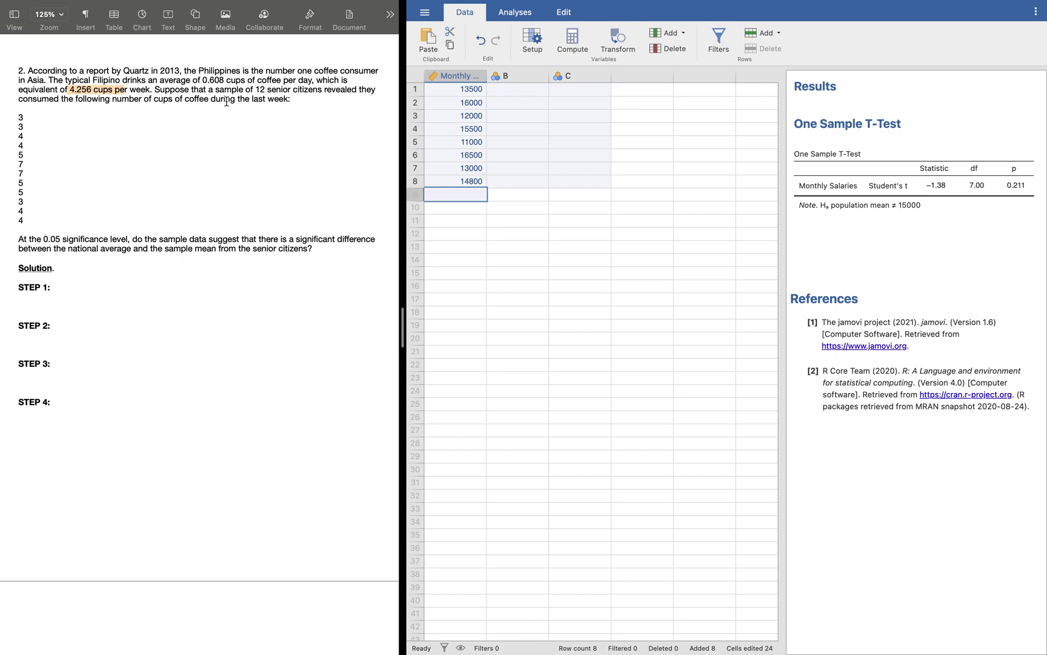
pyautogui.moveTo(225, 100); pyautogui.dragTo(292, 99)
pyautogui.click(292, 100)
pyautogui.moveTo(203, 81); pyautogui.dragTo(224, 81)
# Insert equations H₀: μ = 4.256 and H₁: μ ≠ 4.256 under STEP 1.
pyautogui.click(95, 298)
pyautogui.press('alt+super+e')
pyautogui.write('H')
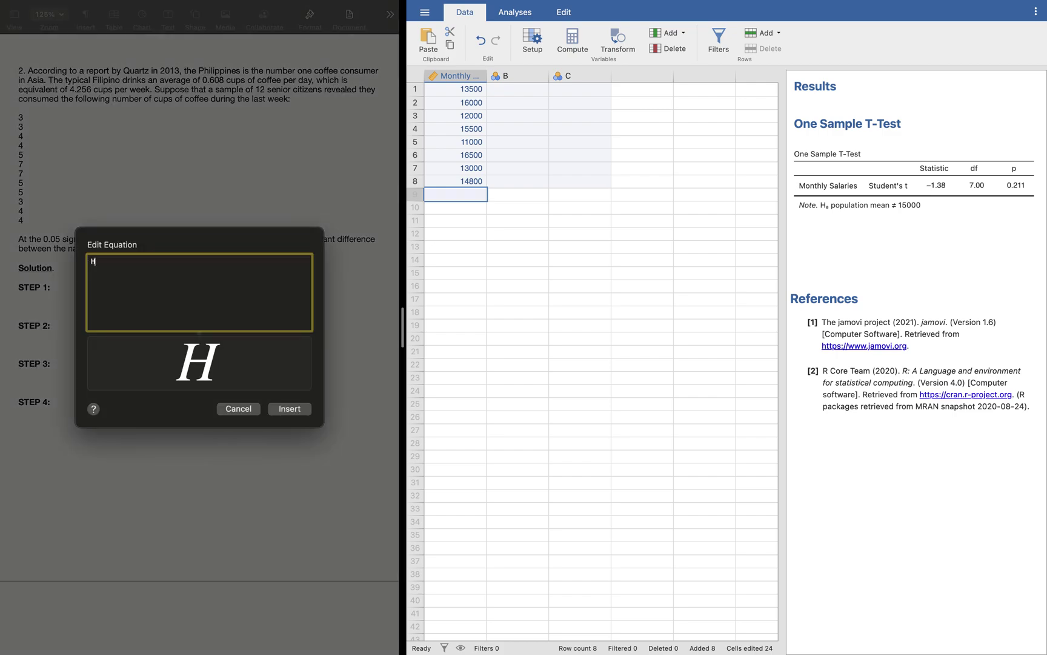
pyautogui.write('_0')
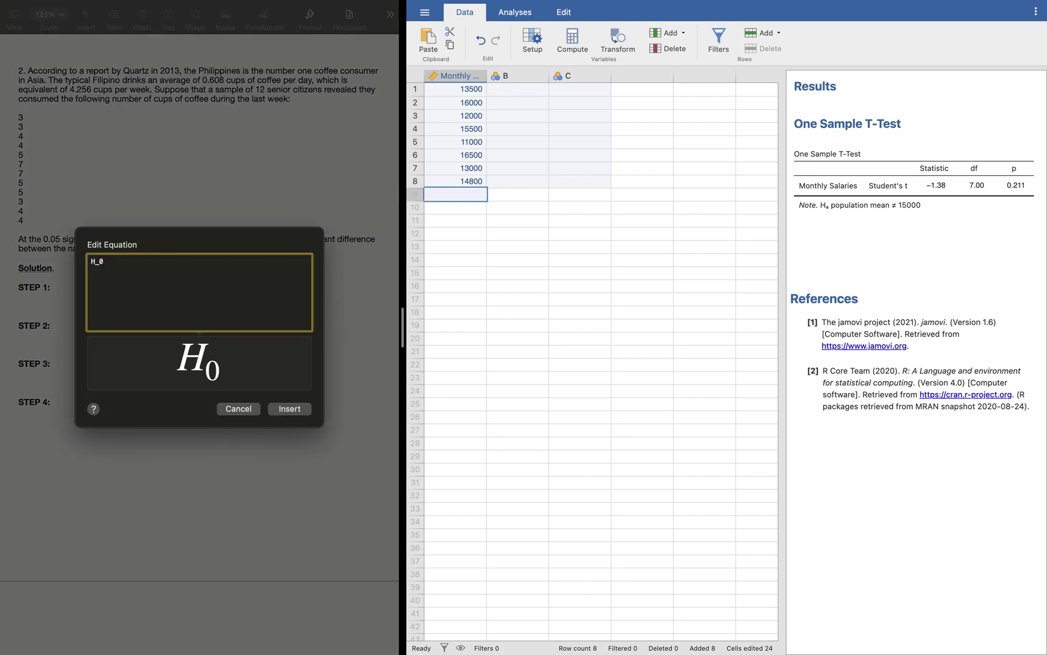
pyautogui.write(':\\mu=')
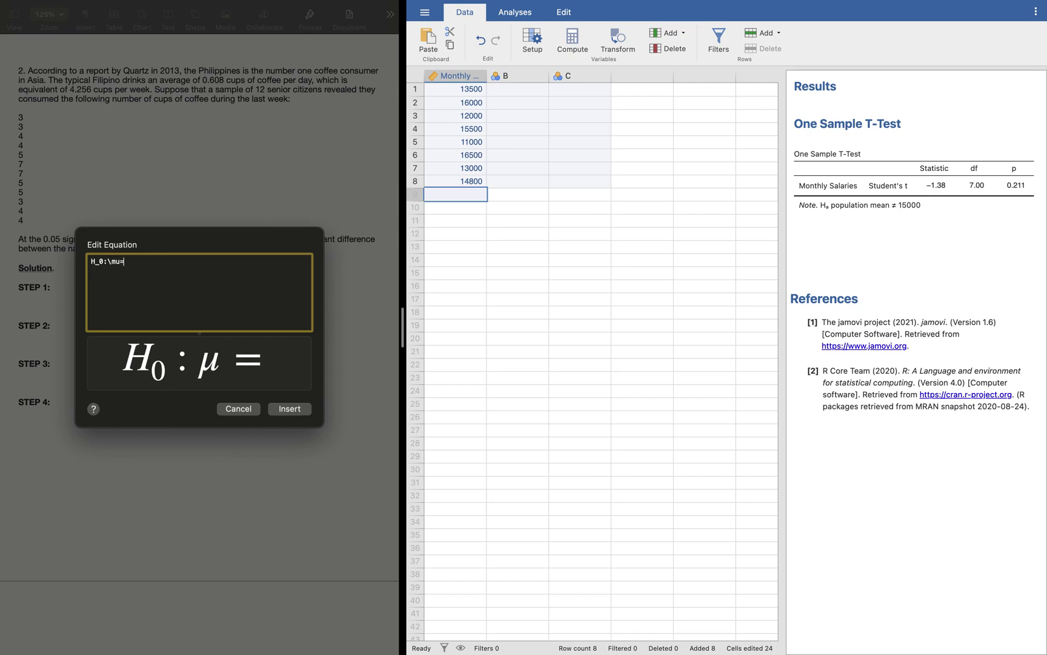
pyautogui.write('4.256')
pyautogui.press('Return')
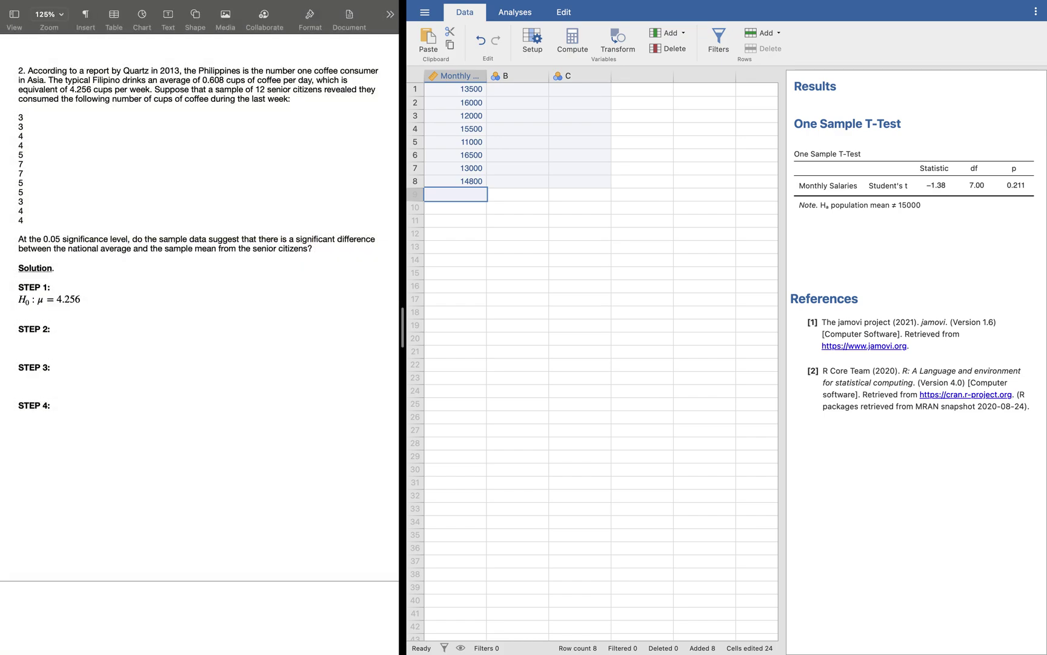
pyautogui.press('alt+super+e')
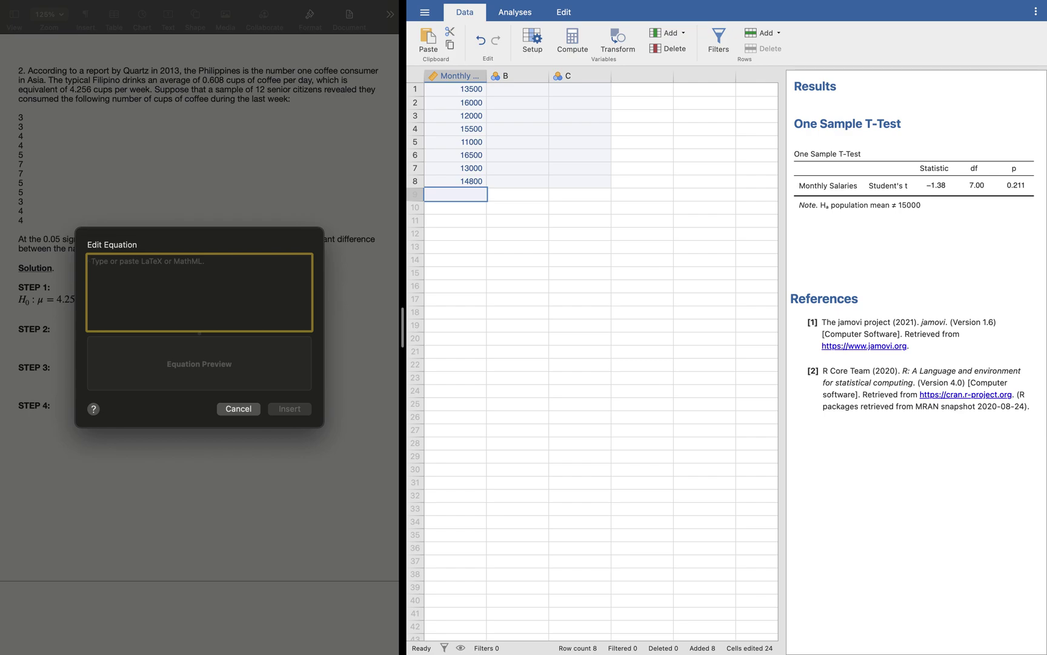
pyautogui.write('H_1:')
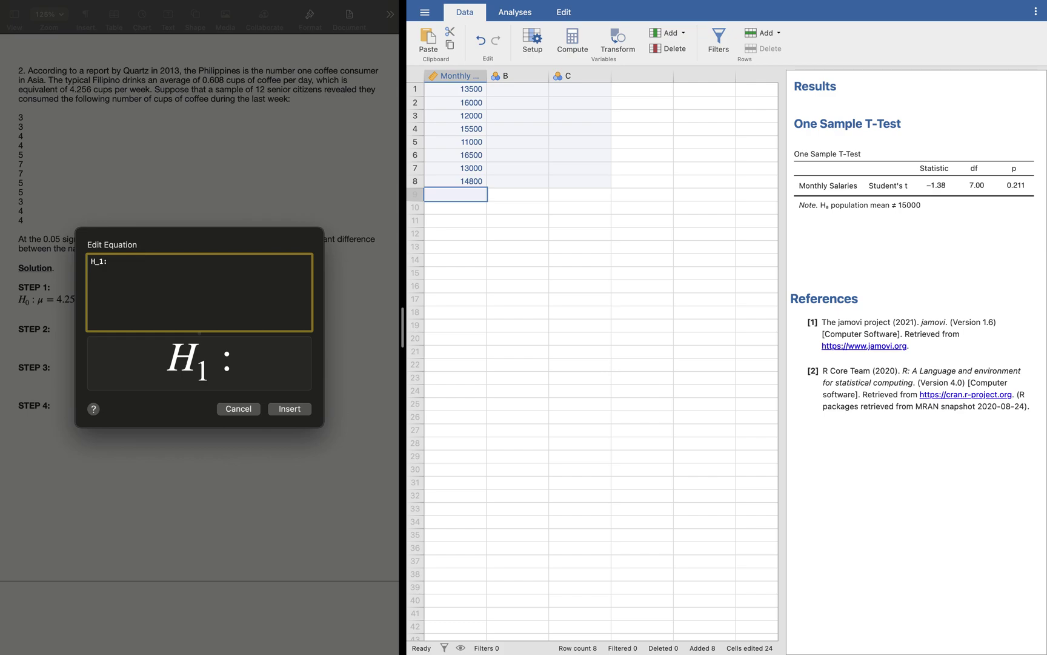
pyautogui.write('\\mu\\n ot=')
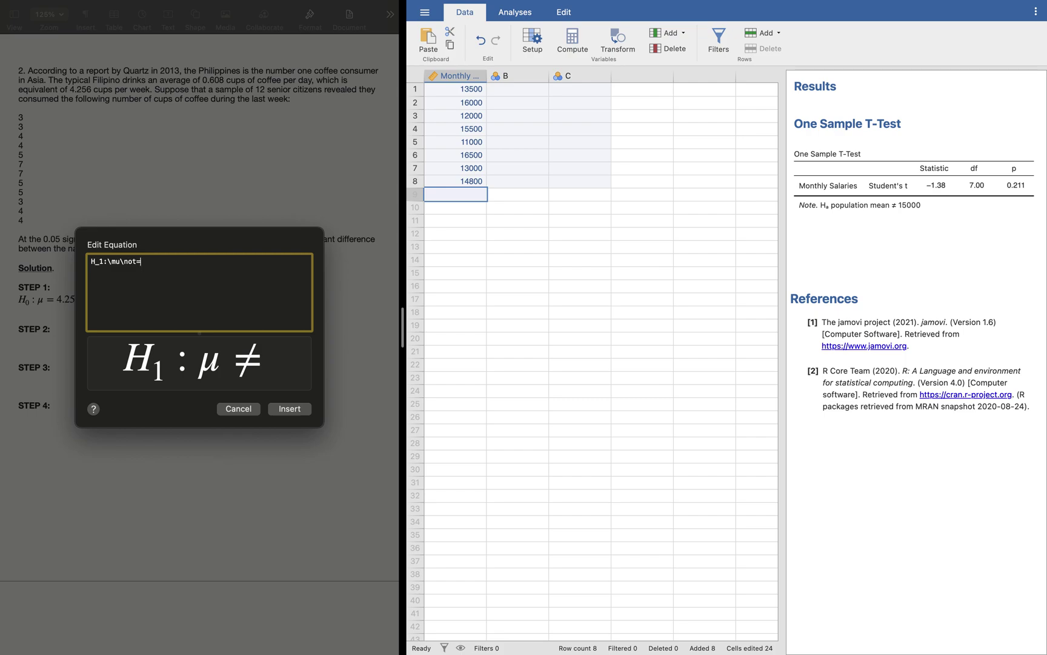
pyautogui.write('4.25')
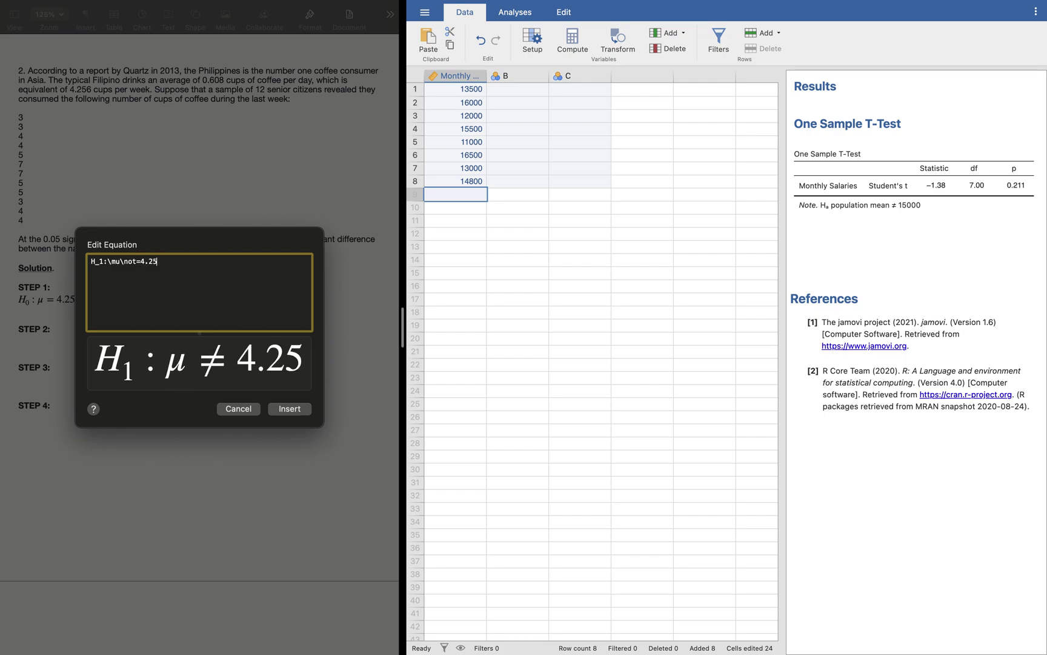
pyautogui.write('6')
pyautogui.press('Return')
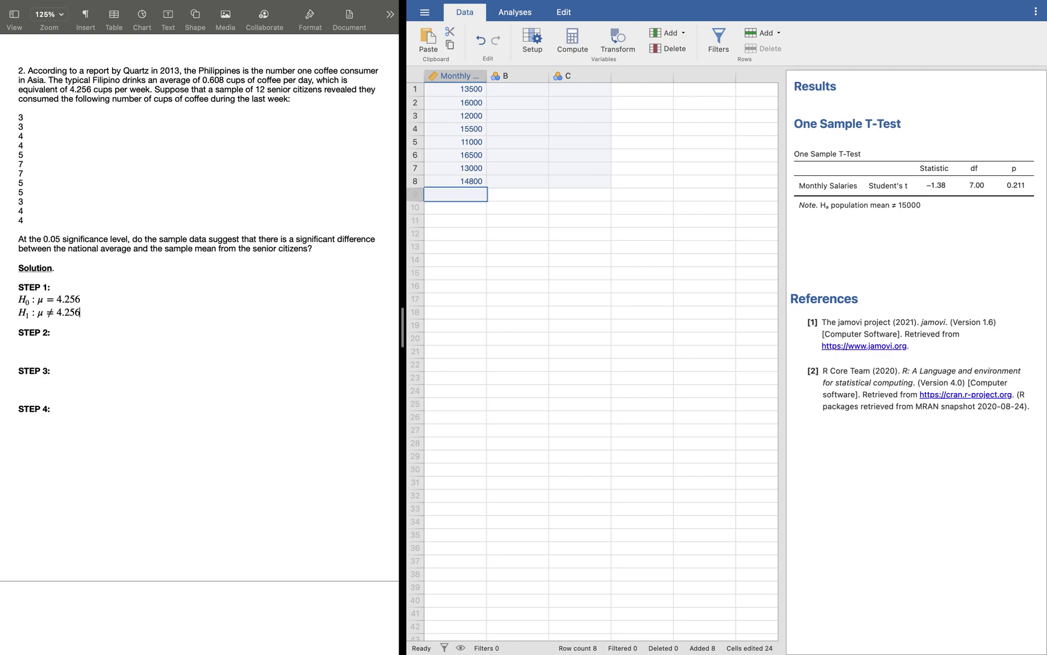
# Under STEP 2, insert the equation α = 0.05 followed by a 'p-value' line.
pyautogui.click(19, 323)
pyautogui.press('alt+super+e')
pyautogui.write('\\alpha=')
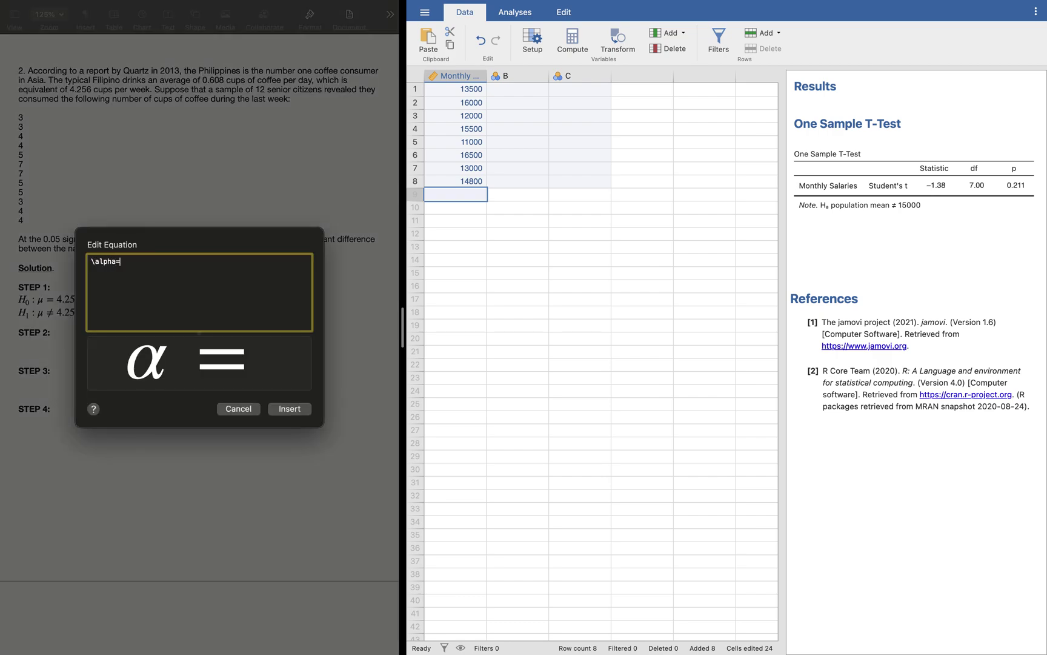
pyautogui.write('0.05')
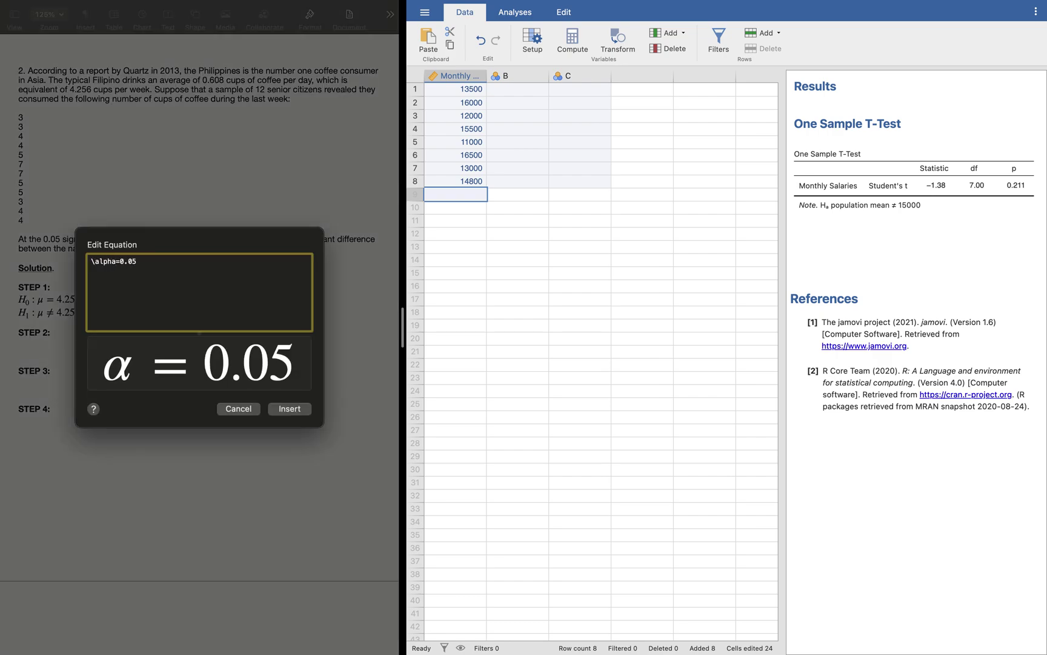
pyautogui.press('Return')
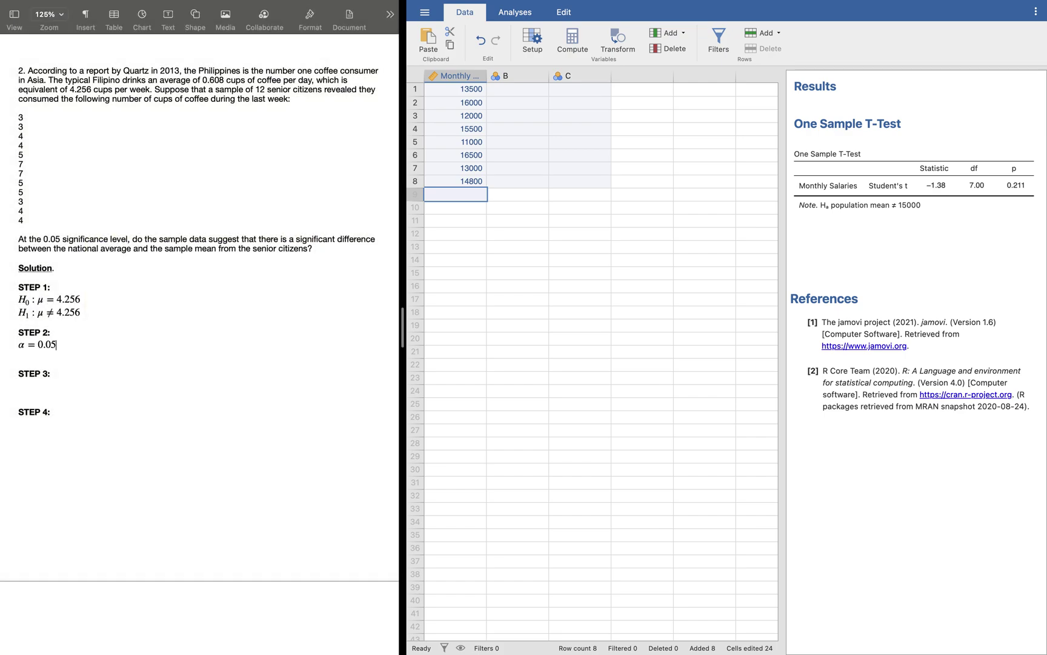
pyautogui.write('p-value')
# Rename jamovi column B to 'Cups of Coffee' and set its measure type to Continuous.
pyautogui.click(531, 88)
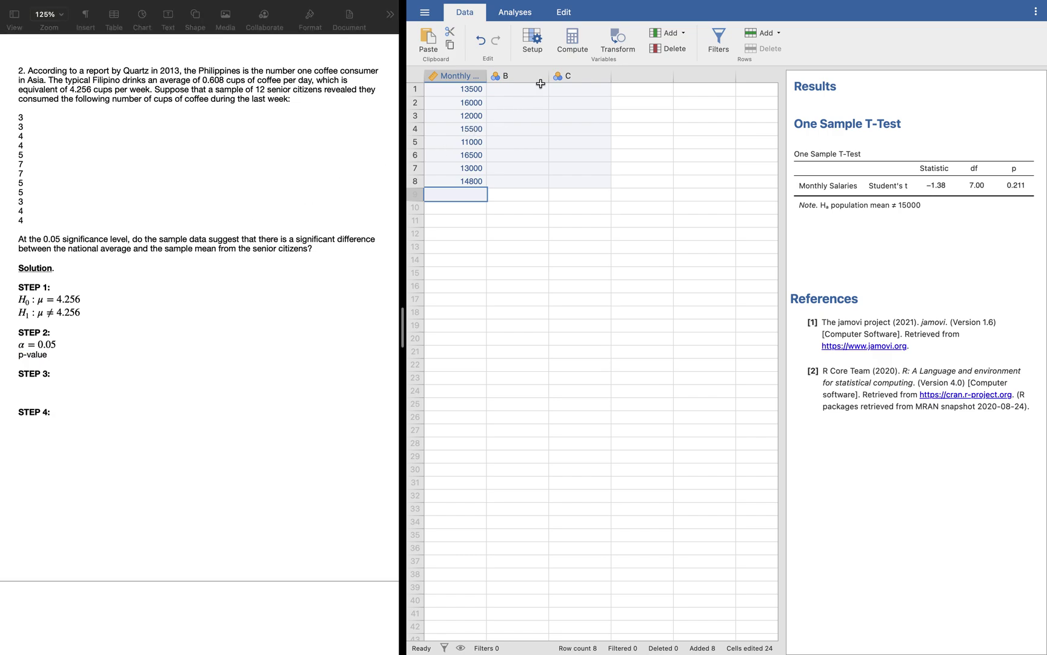
pyautogui.click(524, 76)
pyautogui.doubleClick(525, 78)
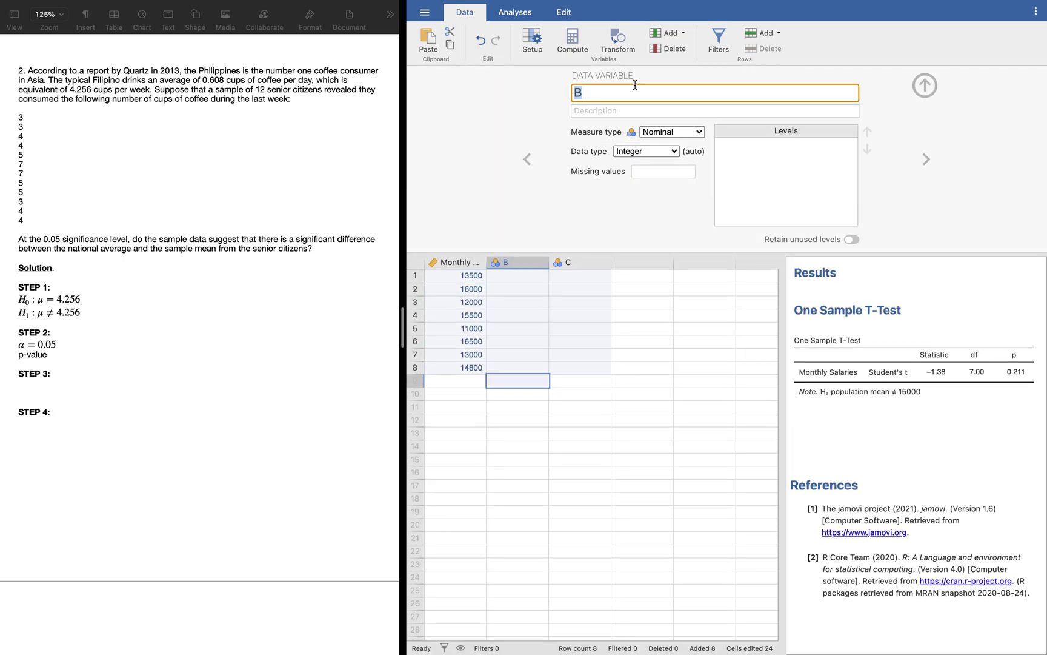
pyautogui.write('Cups of Coffee')
pyautogui.click(672, 133)
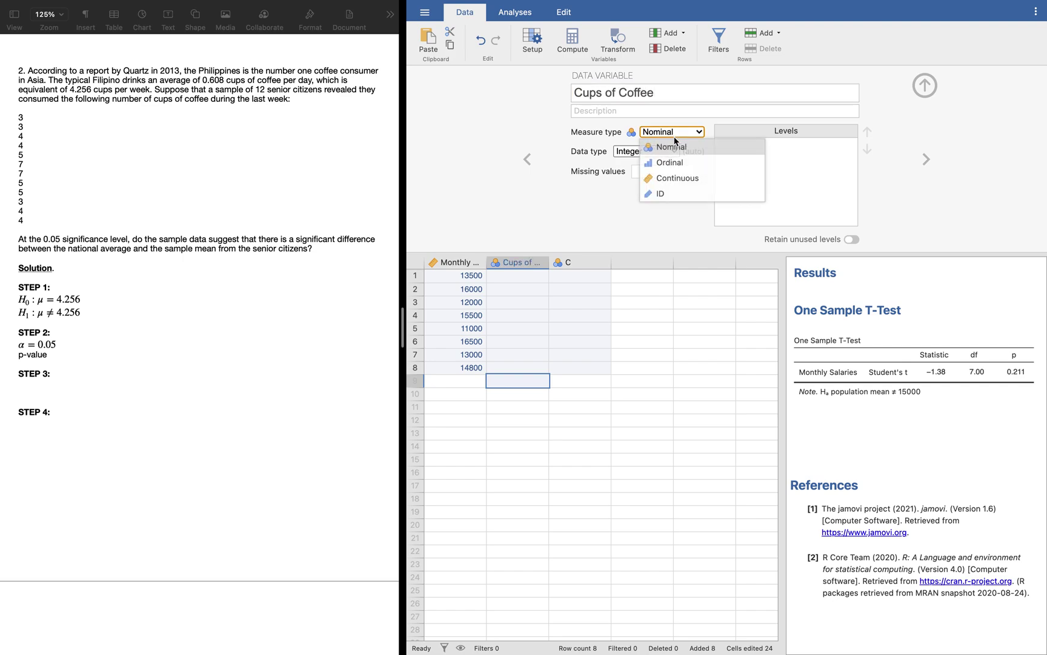
pyautogui.click(678, 172)
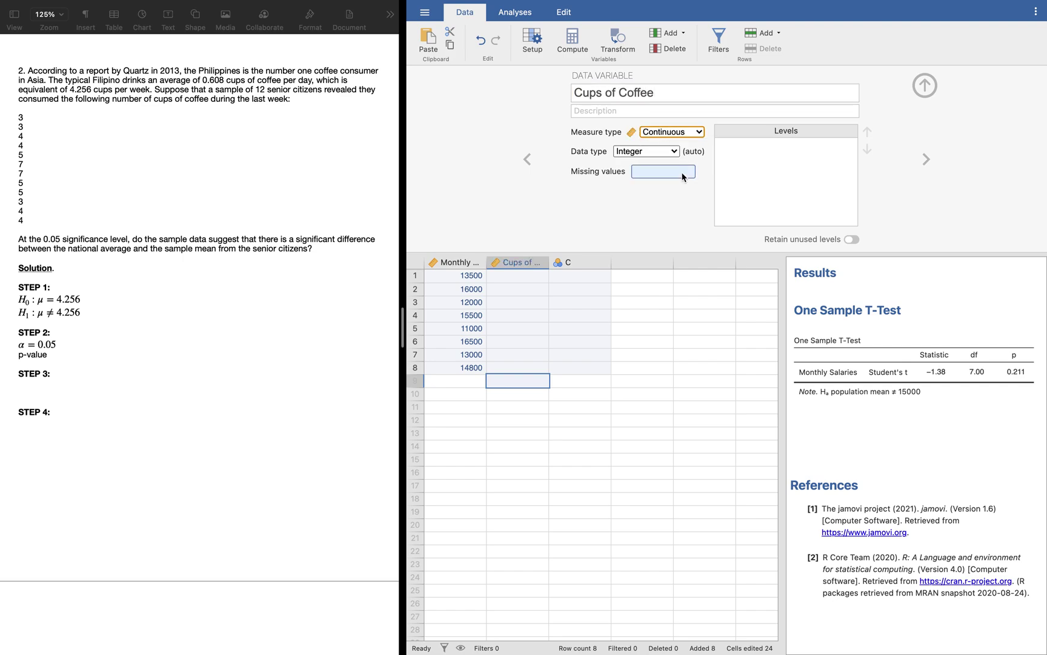
pyautogui.click(531, 272)
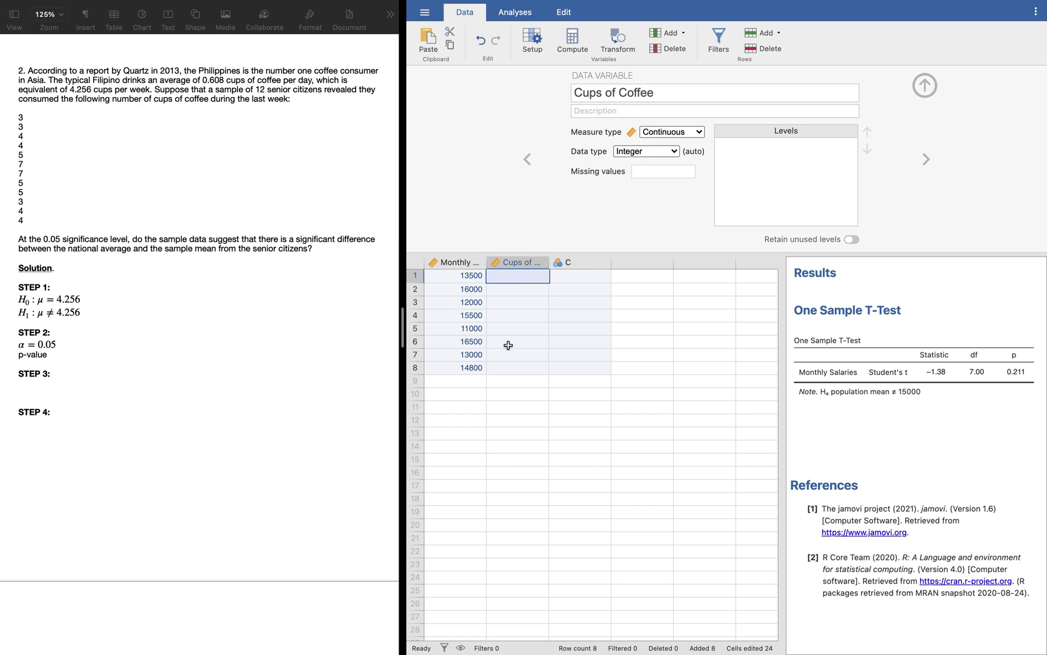
# Enter 3, 3, 4, 4, 5, 7, 7, 5, 5, 3, 4, 4 into Cups of Coffee, then collapse the setup panel.
pyautogui.keyDown('shift'); pyautogui.click(519, 422); pyautogui.keyUp('shift')
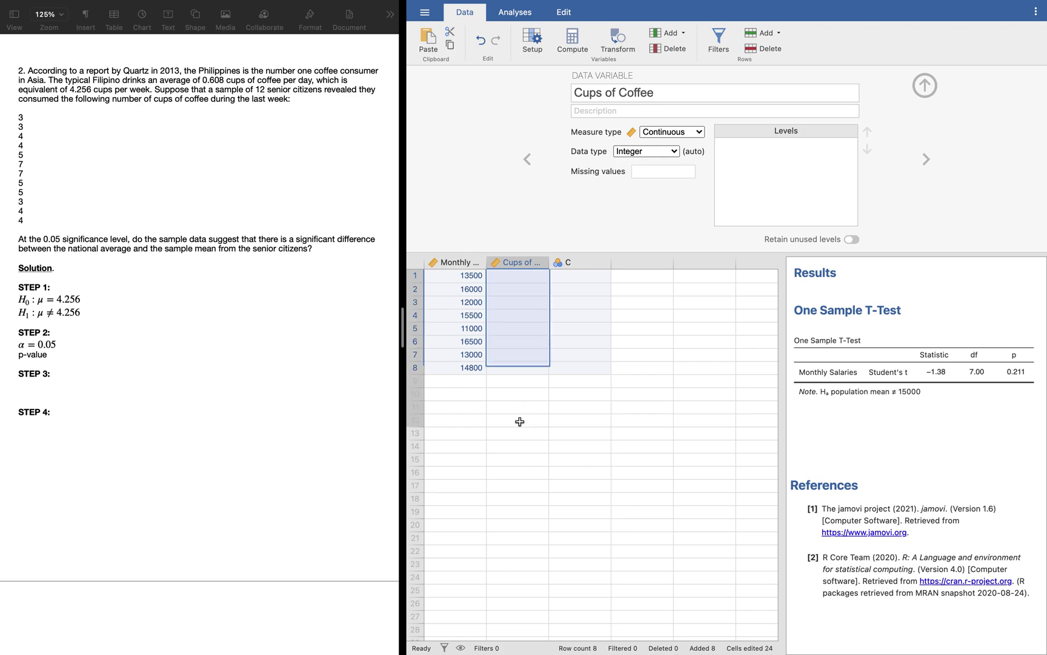
pyautogui.click(532, 275)
pyautogui.write('3')
pyautogui.press('Return')
pyautogui.write('3')
pyautogui.press('Return')
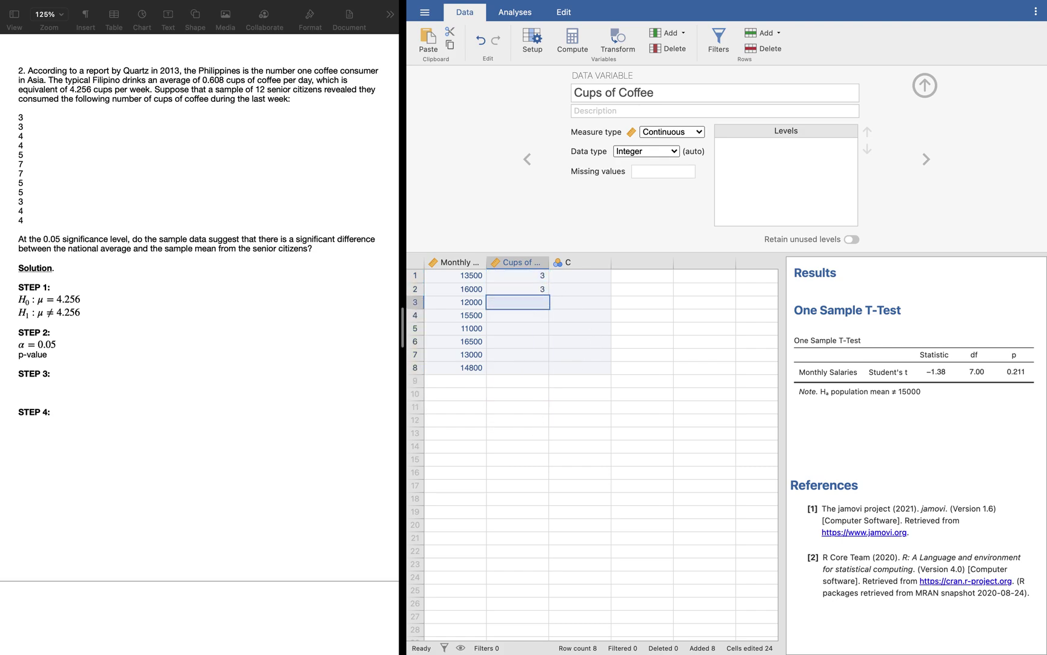
pyautogui.write('4')
pyautogui.press('Return')
pyautogui.write('4')
pyautogui.press('Return')
pyautogui.write('5')
pyautogui.press('Return')
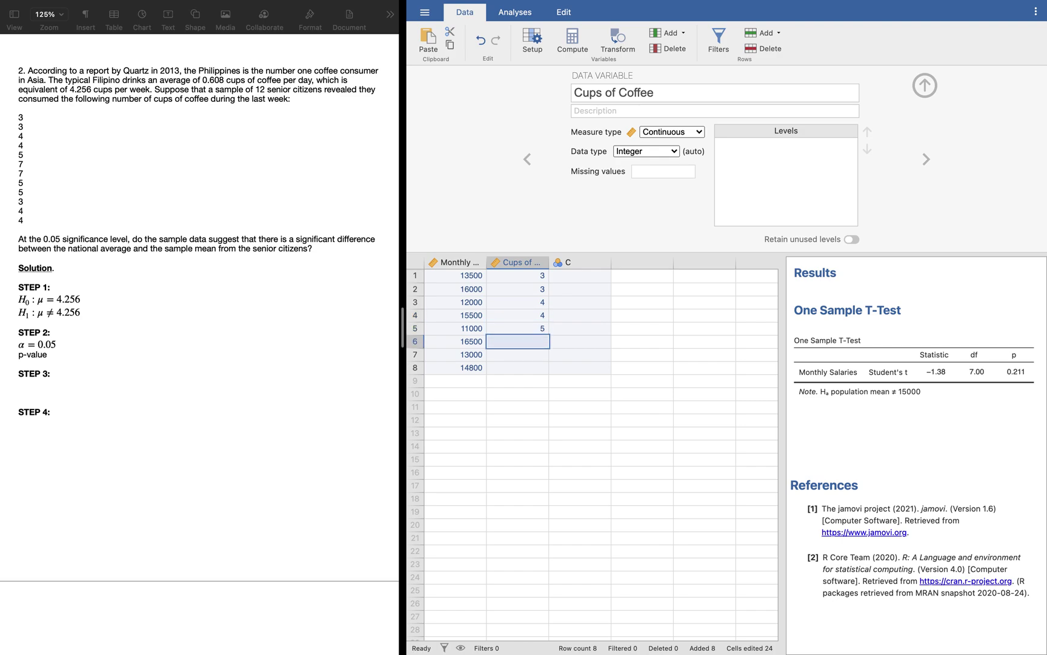
pyautogui.write('7')
pyautogui.press('Return')
pyautogui.write('7')
pyautogui.press('Return')
pyautogui.write('5')
pyautogui.press('Return')
pyautogui.write('5')
pyautogui.press('Return')
pyautogui.press('Return')
pyautogui.write('4')
pyautogui.press('Return')
pyautogui.write('4')
pyautogui.press('Return')
pyautogui.press('Up')
pyautogui.press('Up')
pyautogui.press('Up')
pyautogui.write('3')
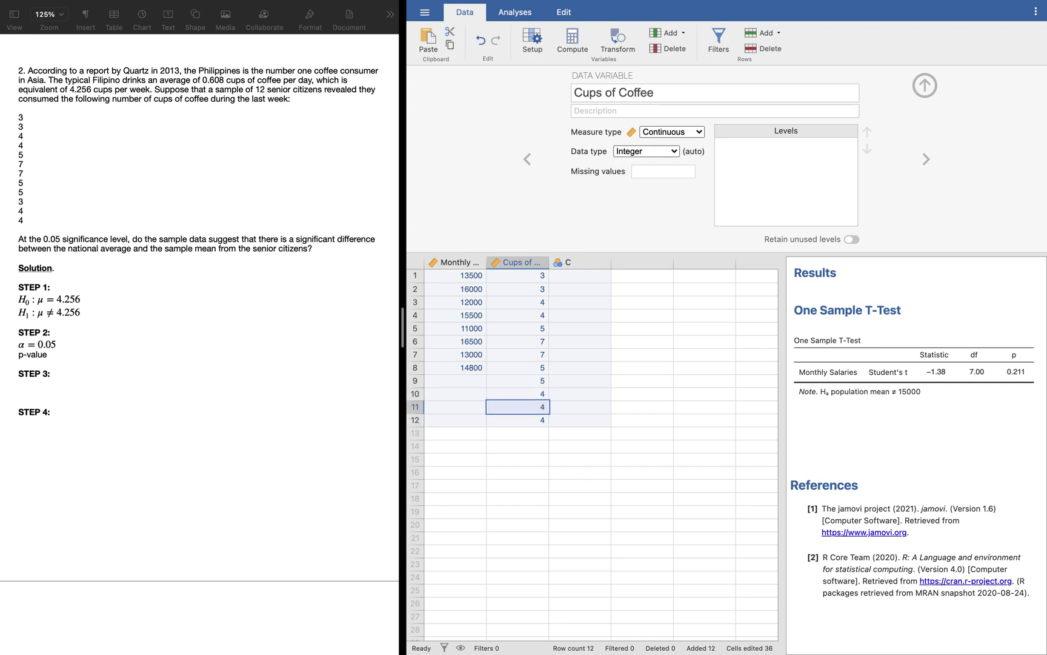
pyautogui.press('Return')
pyautogui.click(551, 328)
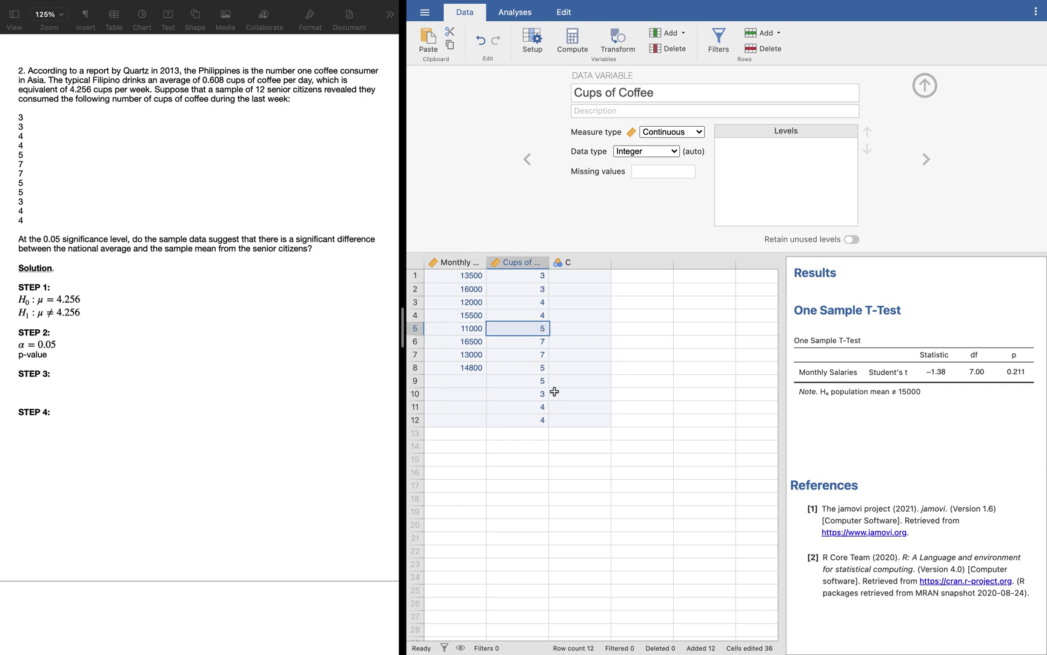
pyautogui.click(926, 75)
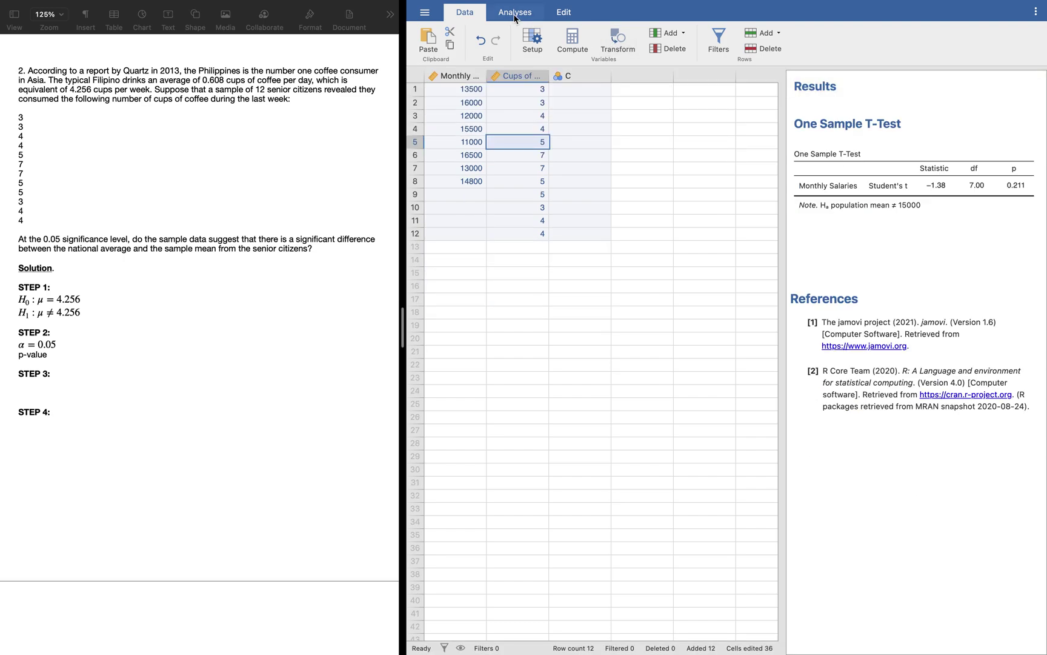
# Run a Student's One Sample T-Test on Cups of Coffee with test value 4.256.
pyautogui.click(514, 13)
pyautogui.click(492, 33)
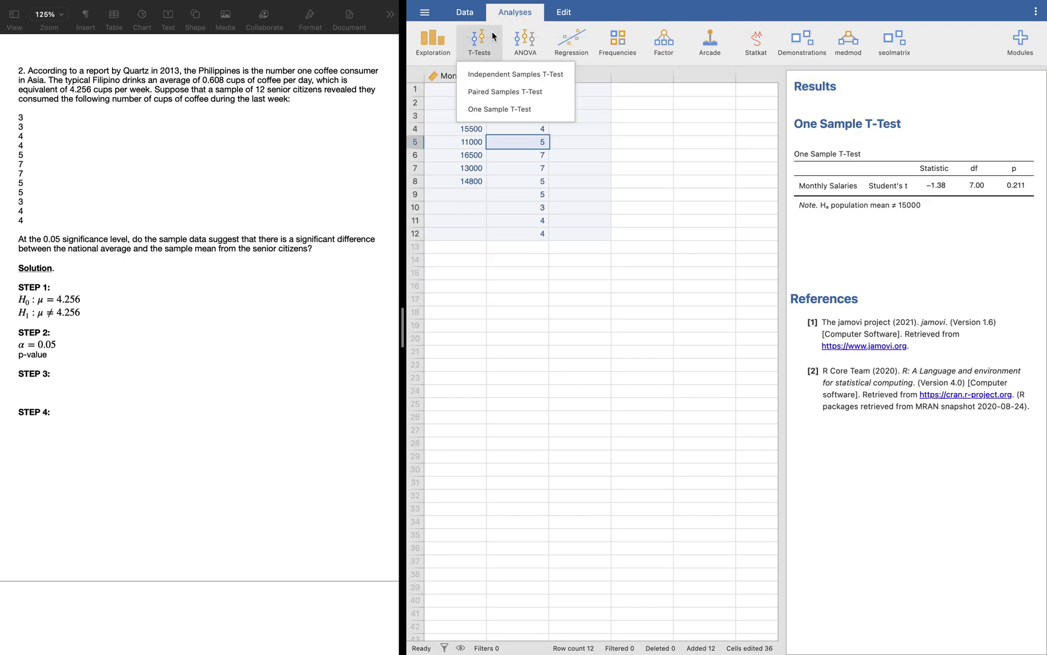
pyautogui.click(517, 110)
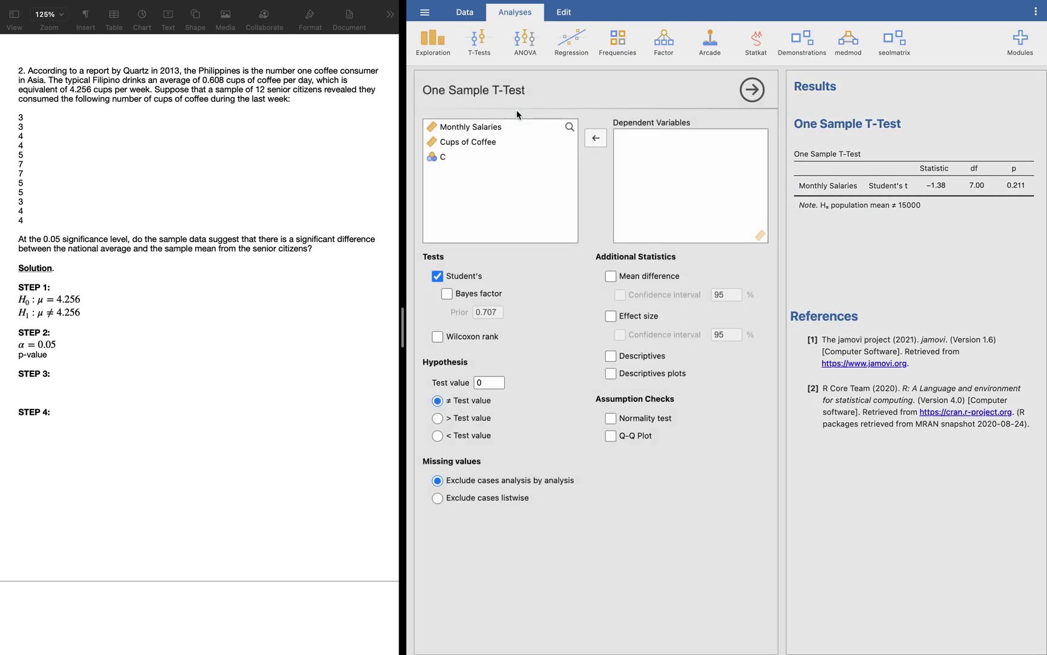
pyautogui.click(478, 144)
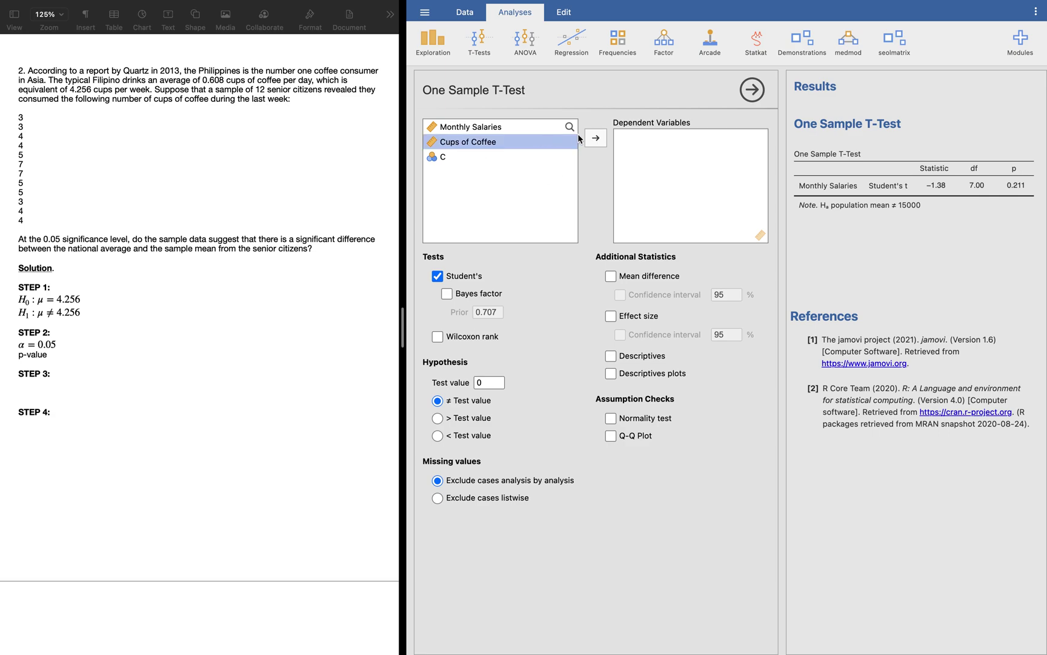
pyautogui.click(597, 139)
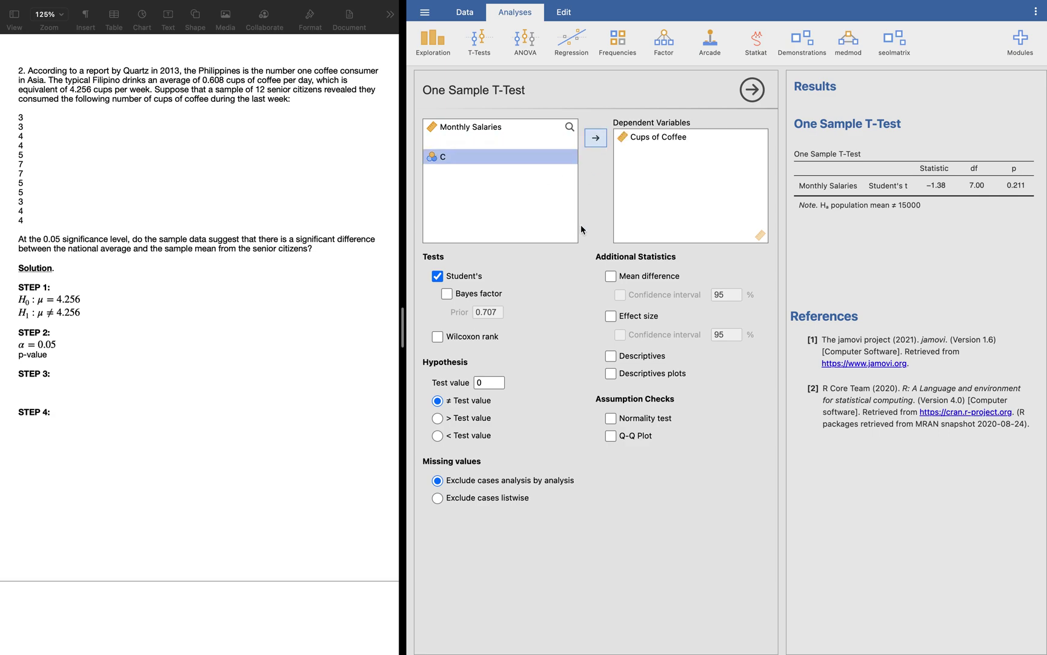
pyautogui.click(437, 275)
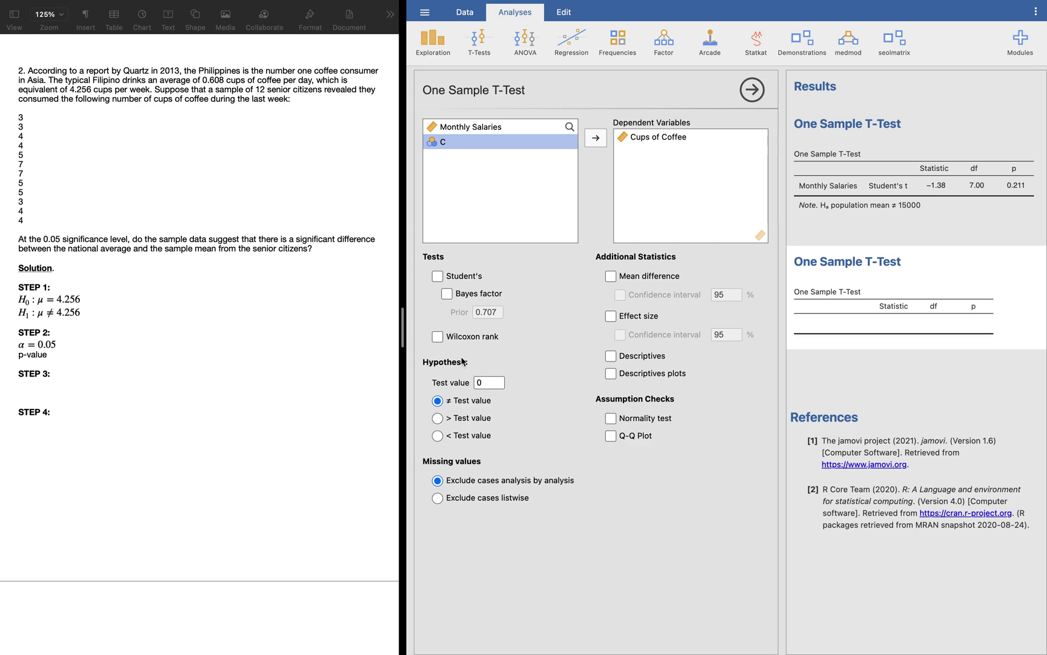
pyautogui.click(484, 380)
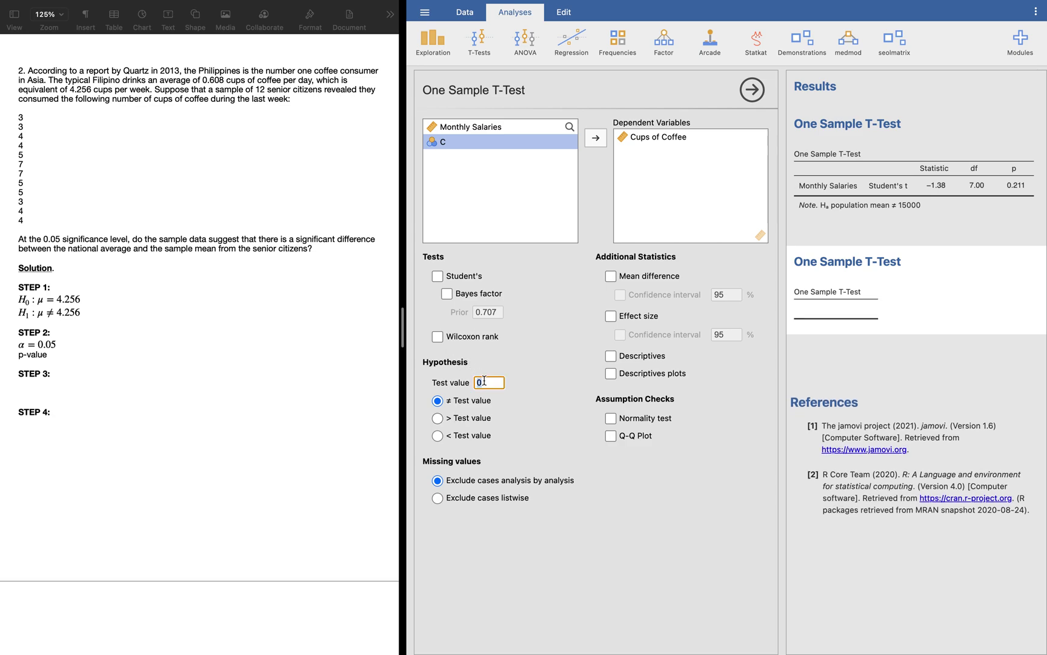
pyautogui.write('4.256')
pyautogui.press('Return')
pyautogui.click(437, 276)
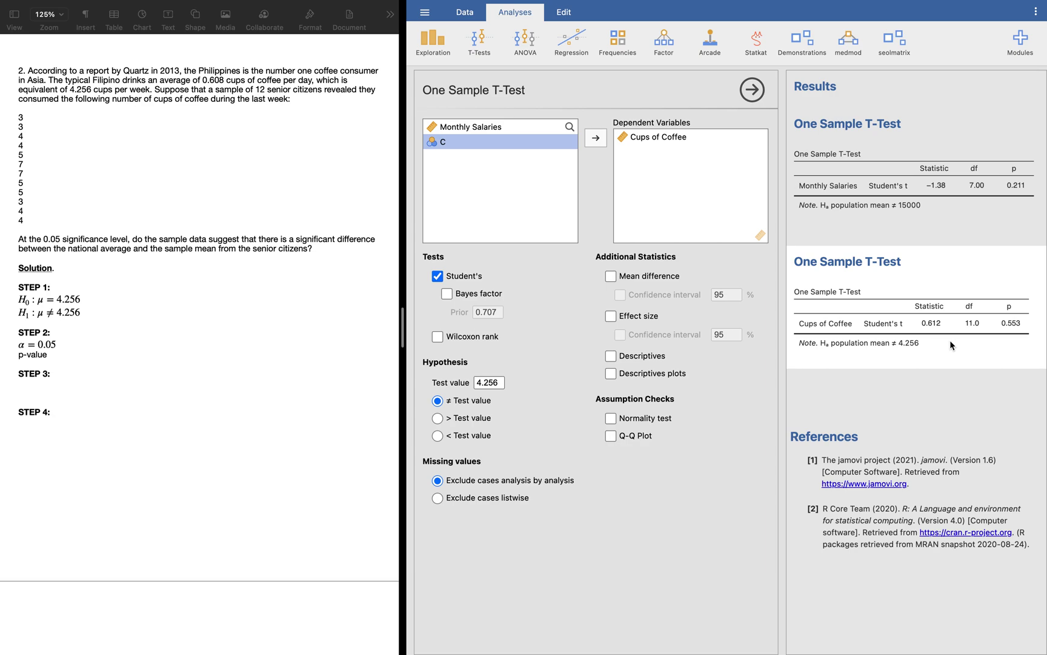
# Complete STEP 2's line as p-value = 0.553 with an equation.
pyautogui.click(76, 358)
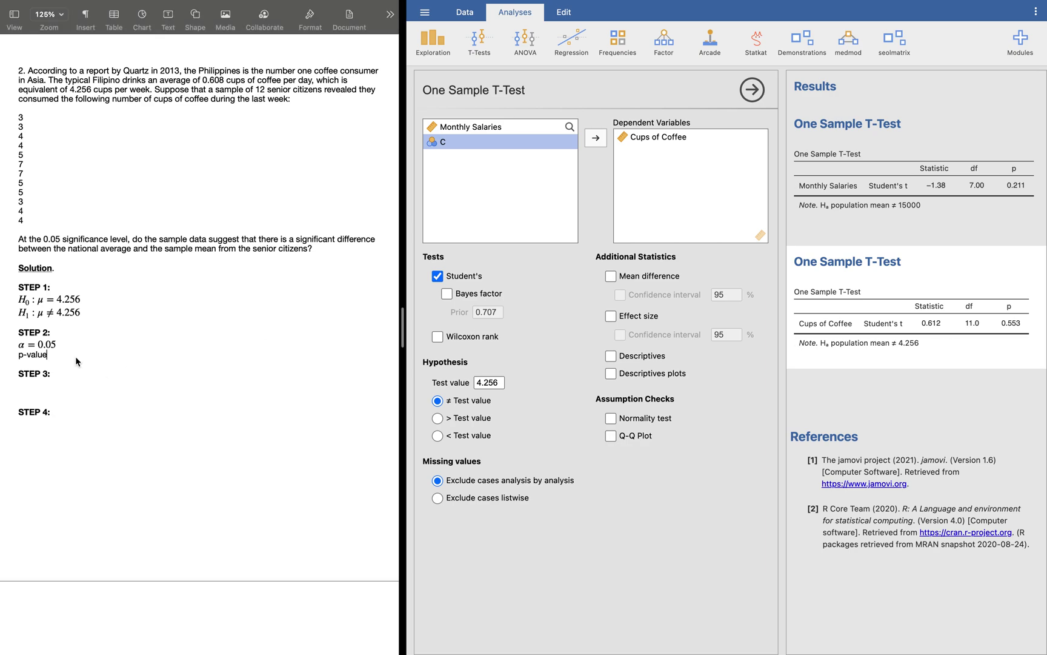
pyautogui.press('alt+super+e')
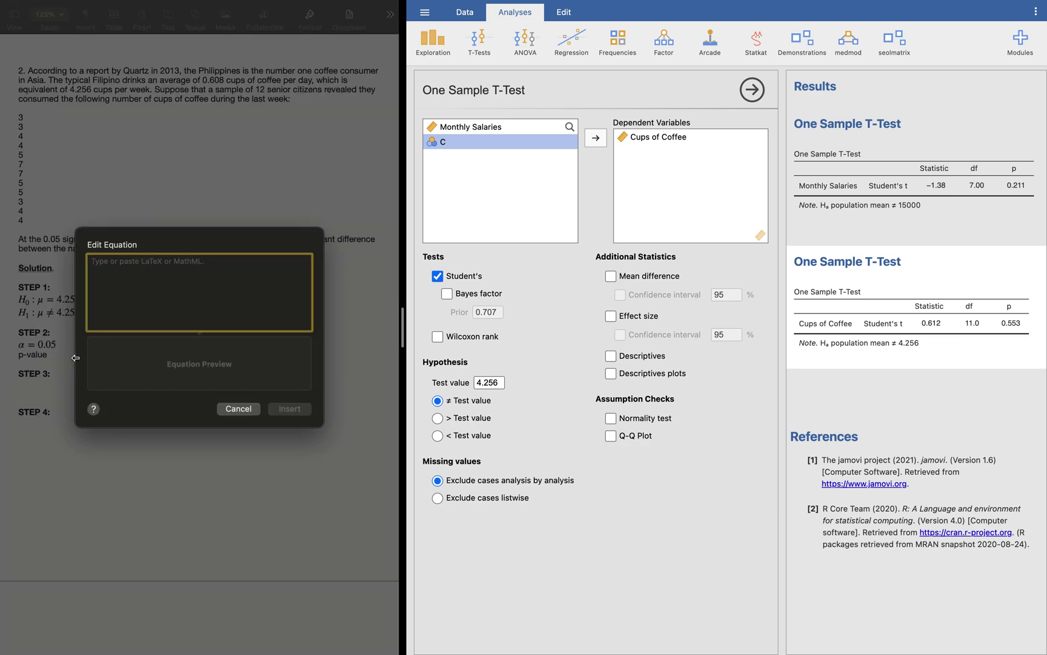
pyautogui.write('=0.553')
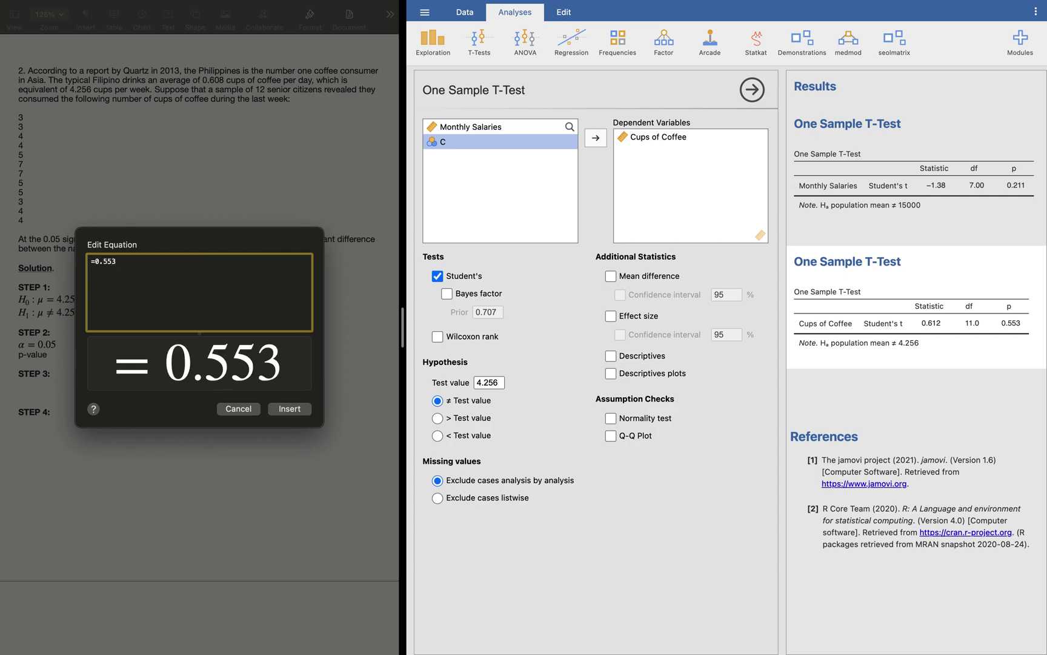
pyautogui.press('Return')
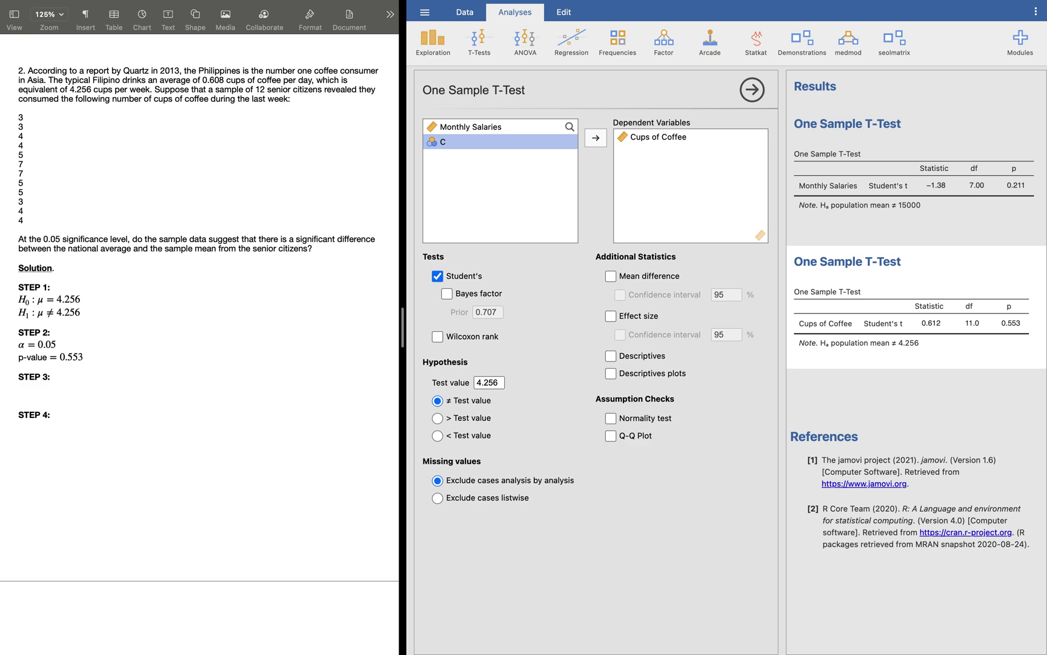
# Write STEP 3: since p-value > α, i.e., 0.553 > 0.05, we do NOT reject H₀.
pyautogui.write('Since p-value')
pyautogui.press('super+alt+e')
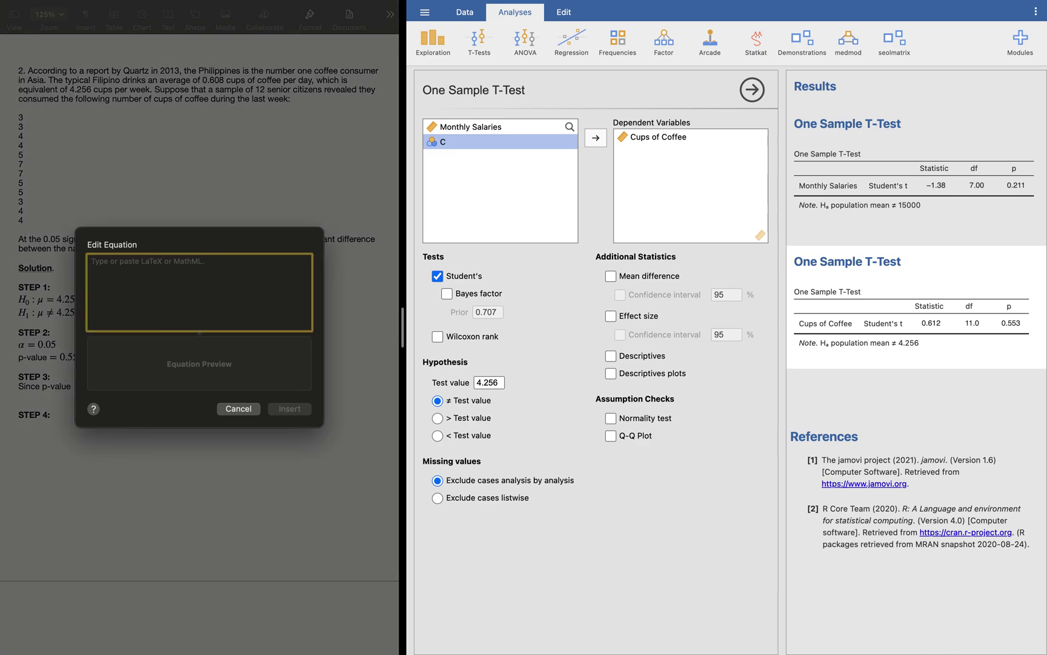
pyautogui.write('>\\alpha')
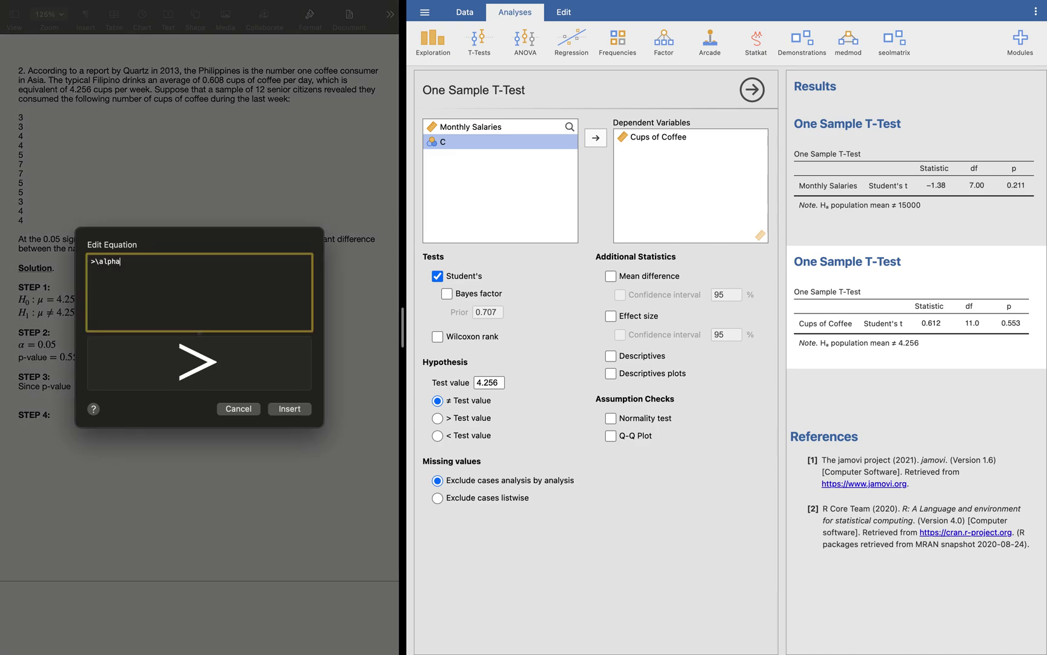
pyautogui.press('Return')
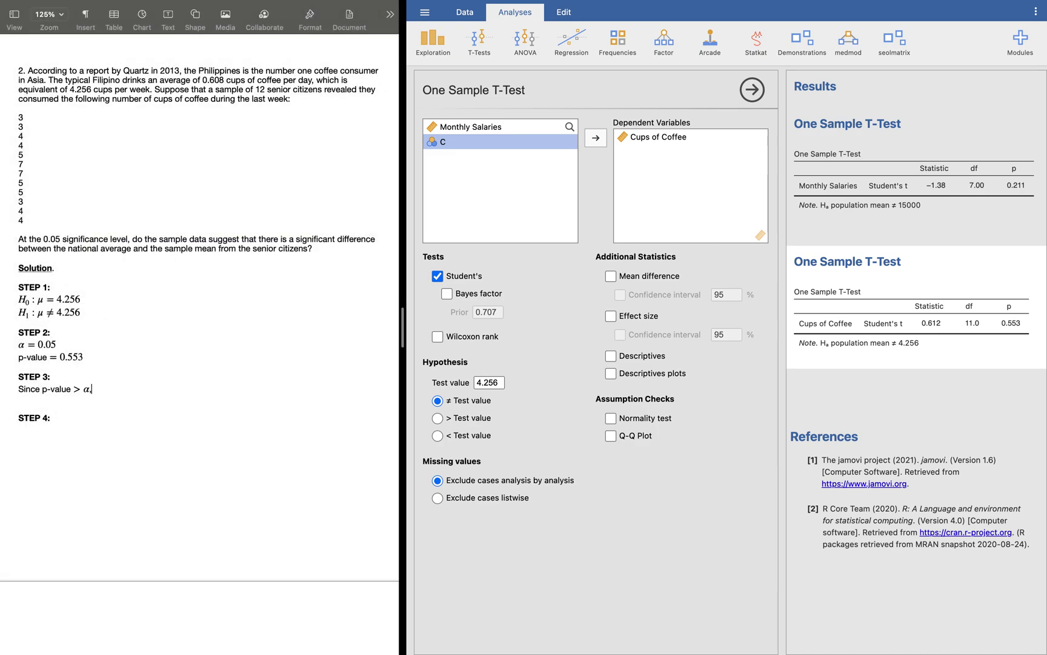
pyautogui.write(', i.e., 0.553 > 0.05, hence we will')
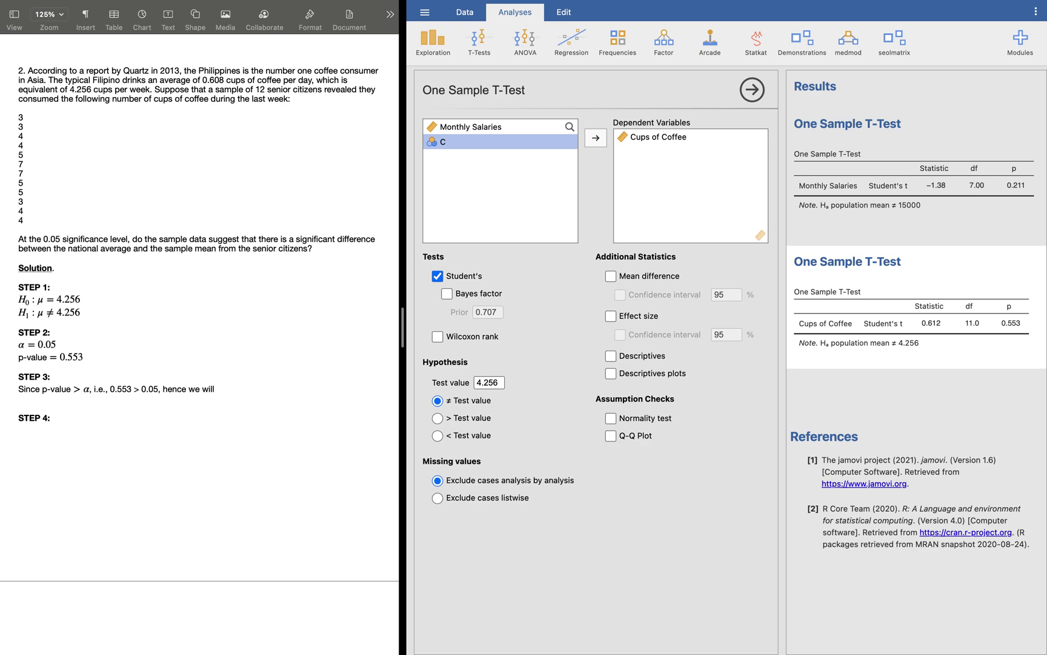
pyautogui.press('BackSpace')
pyautogui.press('BackSpace')
pyautogui.press('BackSpace')
pyautogui.press('BackSpace')
pyautogui.press('BackSpace')
pyautogui.write('do NOT reject')
pyautogui.press('alt+super+e')
pyautogui.write('H_0.')
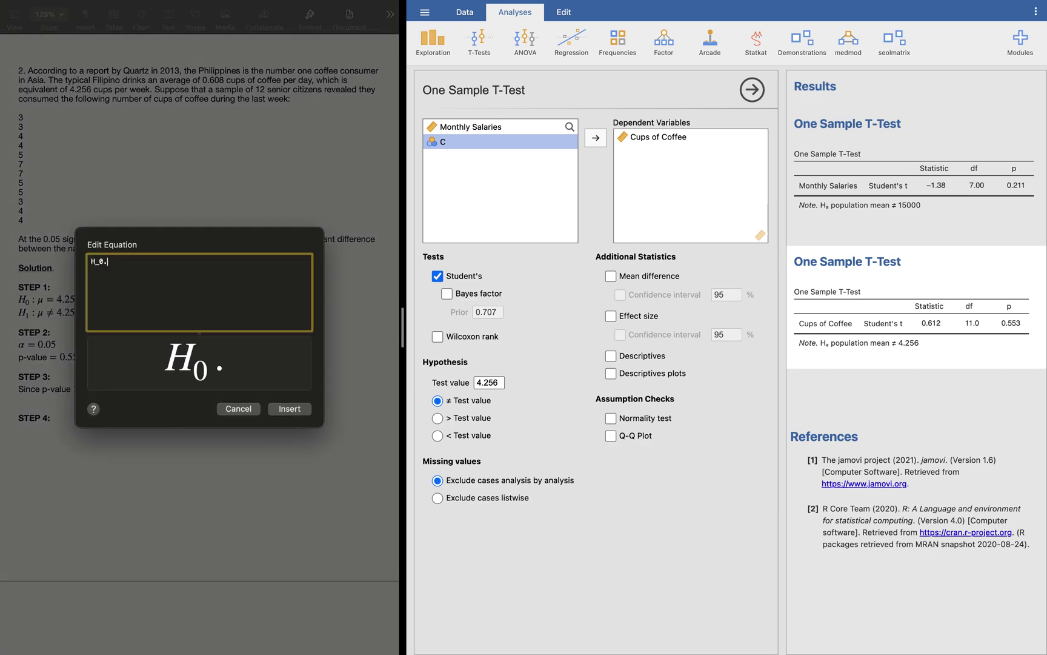
pyautogui.press('Return')
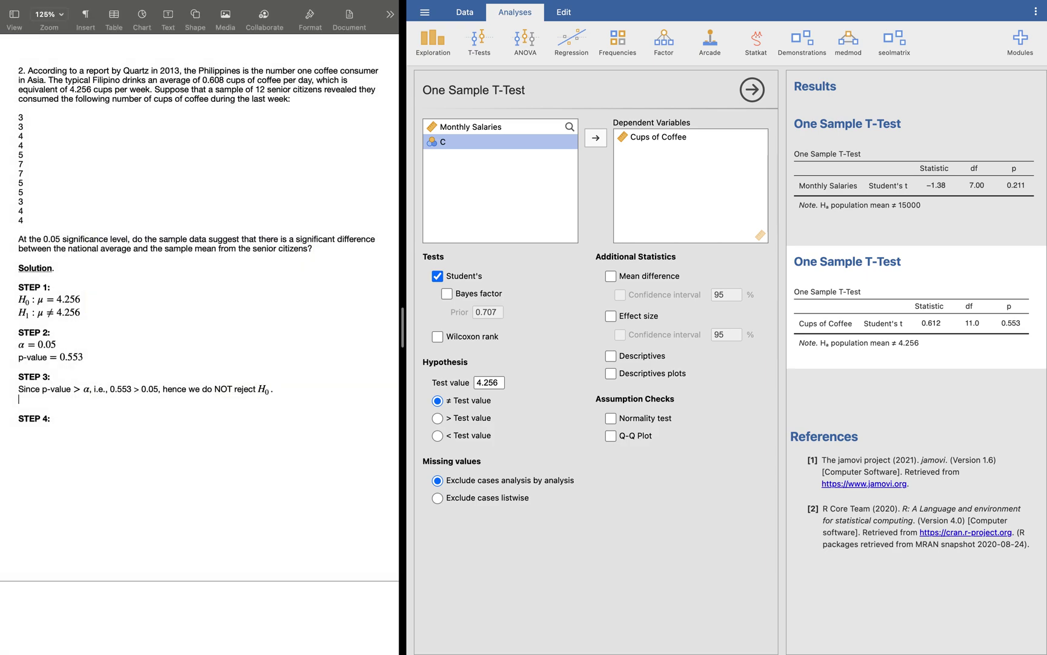
# Write STEP 4: no significant difference between the national average and the seniors' sample mean.
pyautogui.click(19, 408)
pyautogui.write('There is no significant differ')
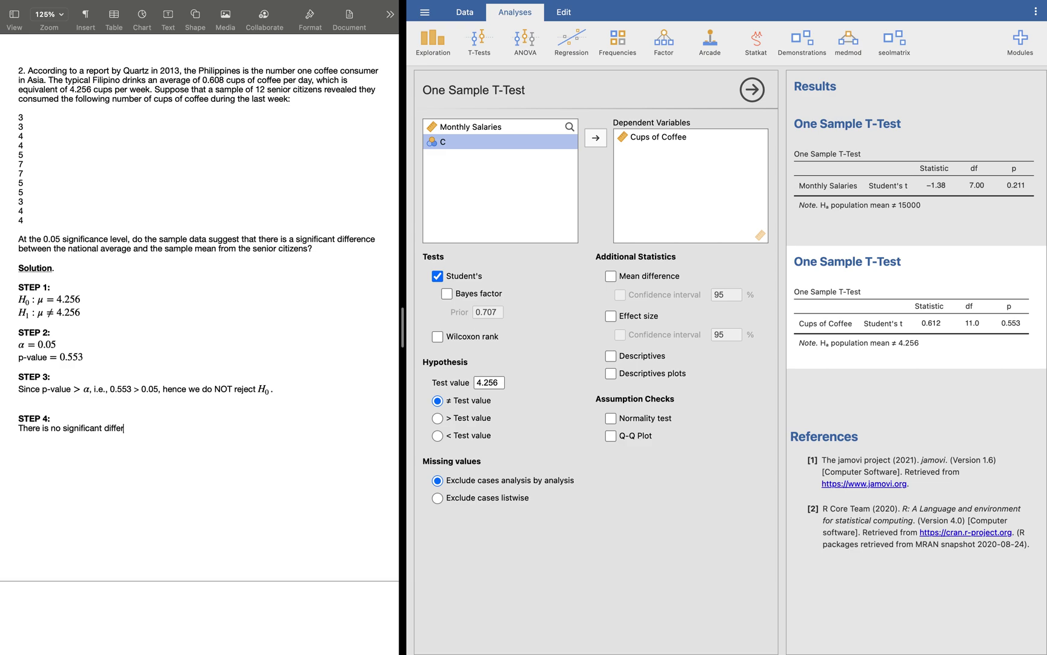
pyautogui.write('ence between the national averag')
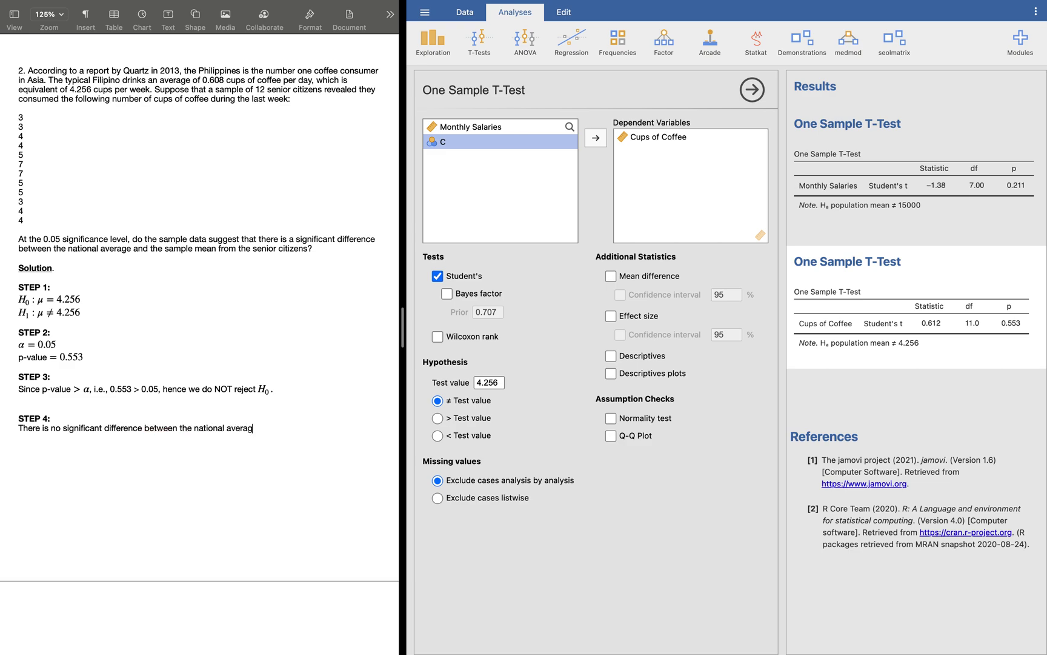
pyautogui.write('e and the sample mean from the ')
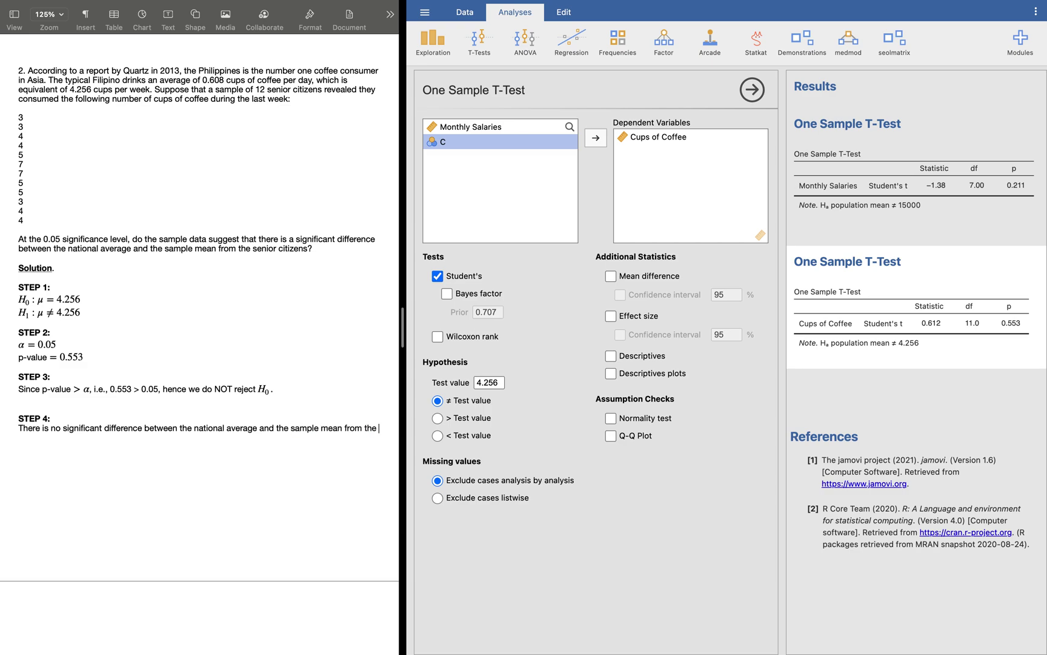
pyautogui.write('senior citizens.')
pyautogui.moveTo(467, 13)
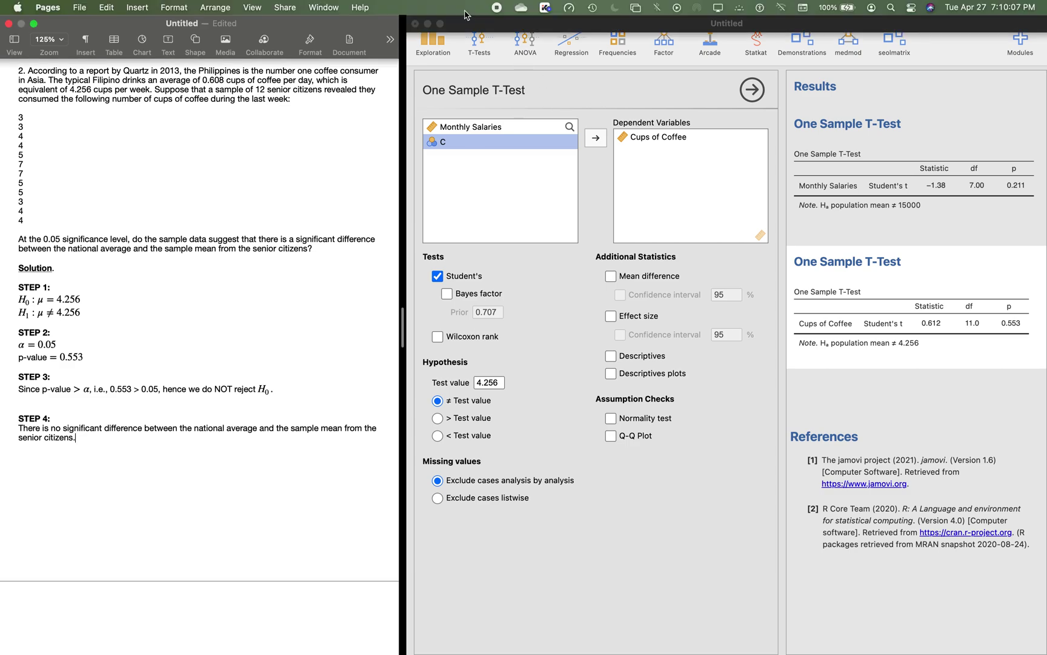
pyautogui.click(466, 14)
pyautogui.moveTo(472, 17)
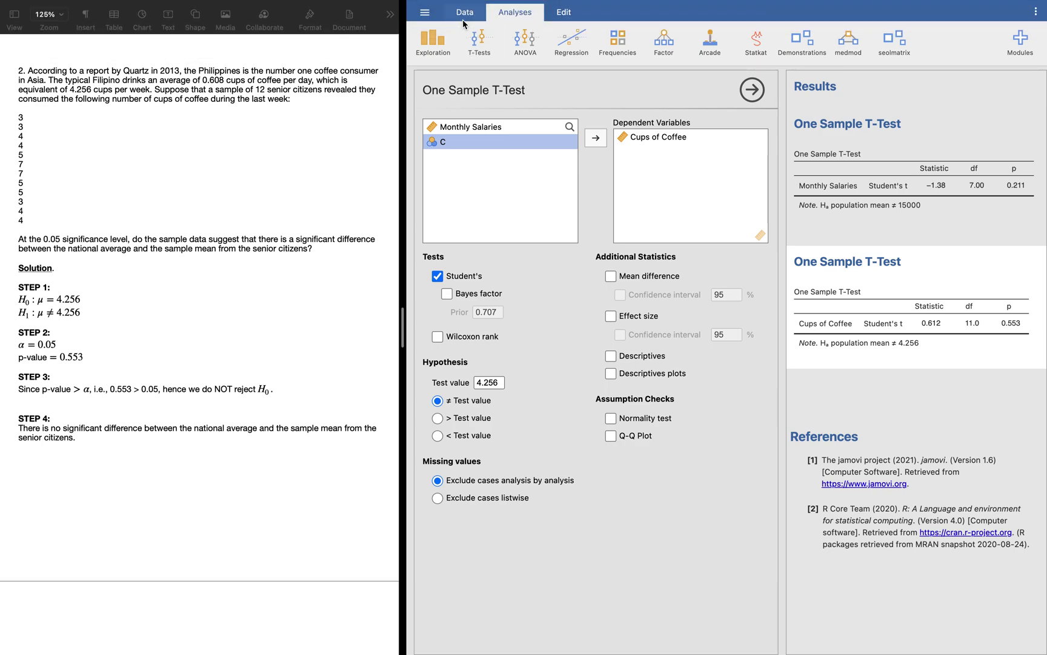
pyautogui.click(464, 12)
# Delete the empty lines above question 3 in the worksheet.
pyautogui.click(201, 363)
pyautogui.scroll(-5, 202, 363)
pyautogui.scroll(-15, 203, 364)
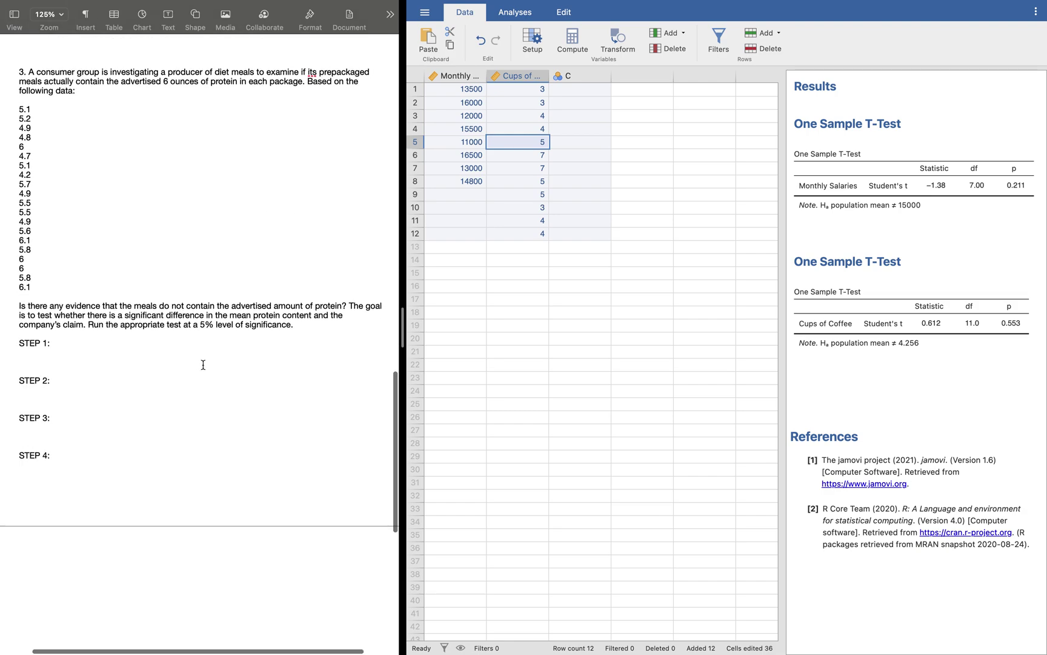
pyautogui.scroll(5, 203, 364)
pyautogui.moveTo(53, 205); pyautogui.dragTo(53, 86)
pyautogui.press('BackSpace')
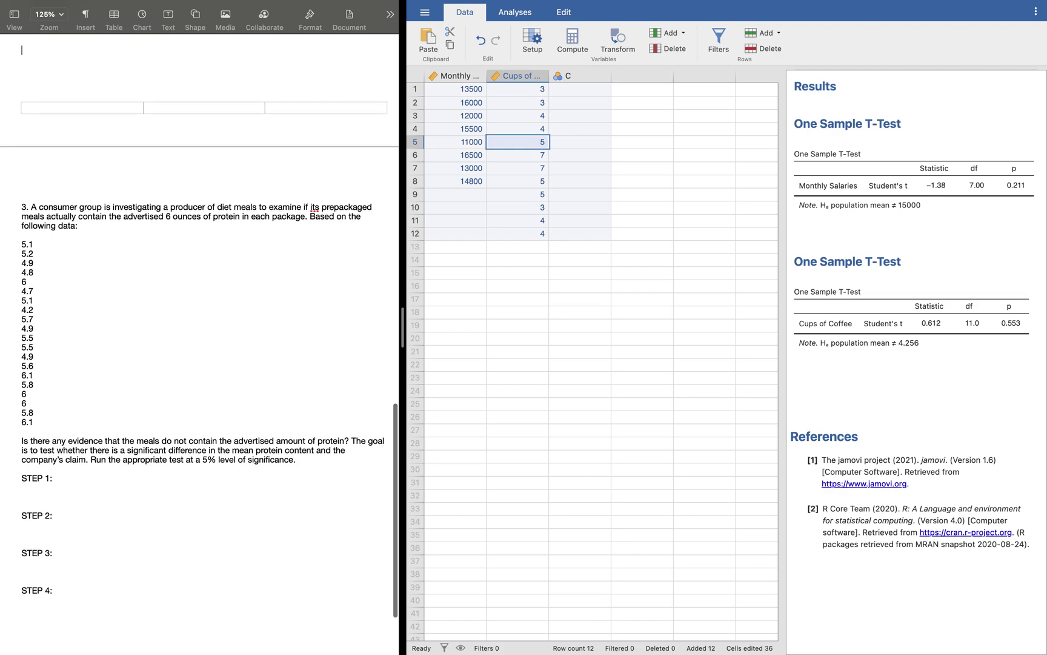
# Add a bold, underlined 'Solution.' heading above STEP 1 of question 3.
pyautogui.scroll(-3, 167, 414)
pyautogui.click(166, 360)
pyautogui.press('Return')
pyautogui.press('Return')
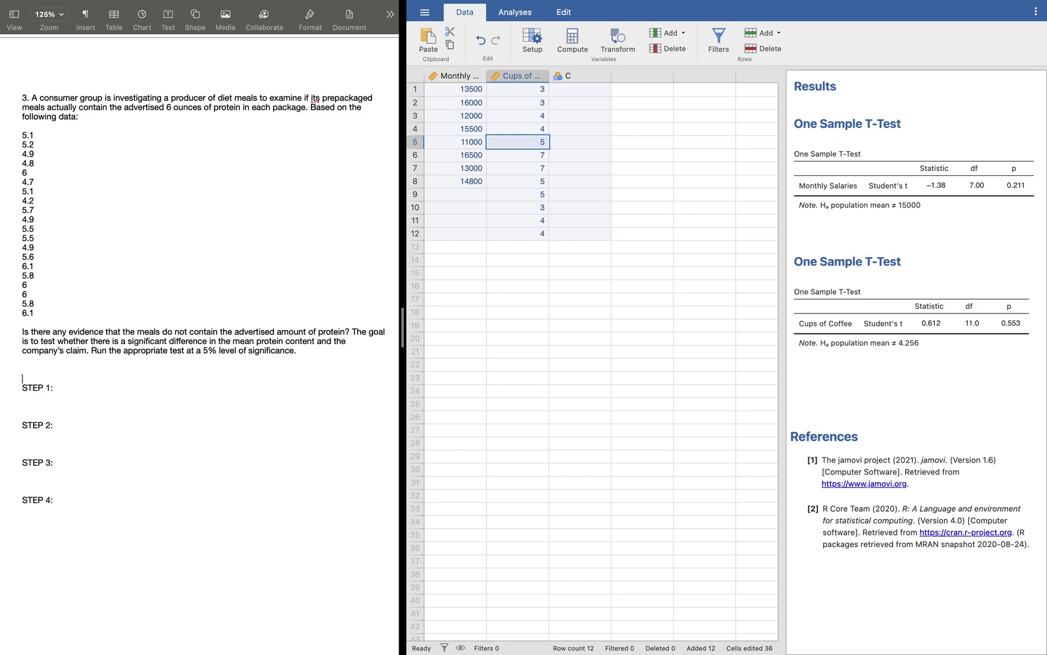
pyautogui.press('Return')
pyautogui.press('Up')
pyautogui.write('Solution.')
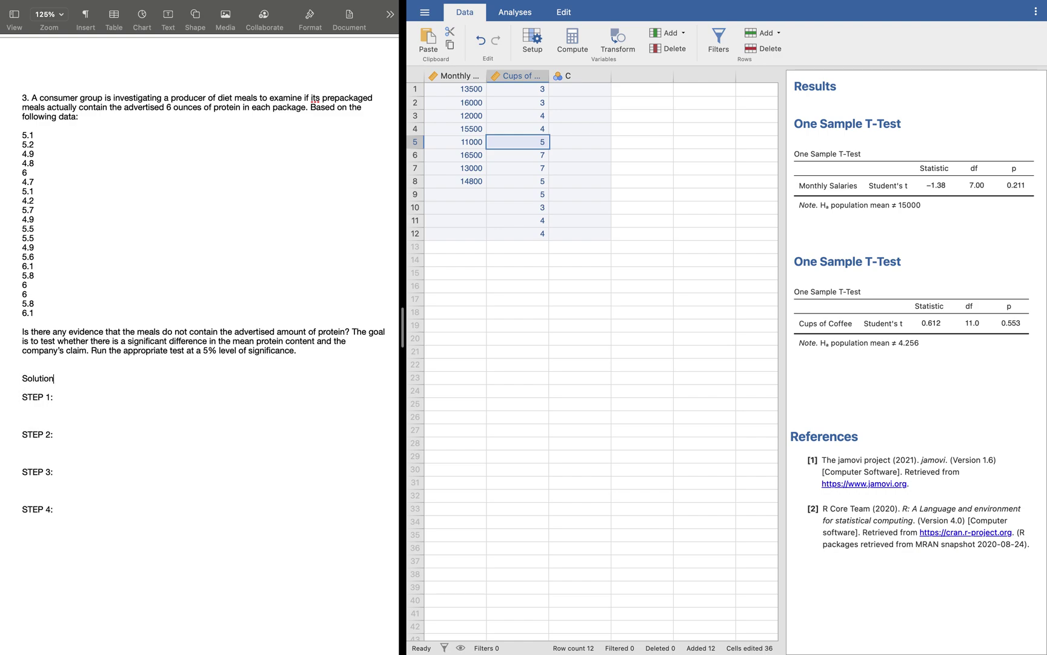
pyautogui.doubleClick(50, 379)
pyautogui.press('super+b')
pyautogui.press('super+u')
# Make the STEP 1, STEP 3 and STEP 4 labels bold.
pyautogui.click(81, 407)
pyautogui.hscroll(-2, 12, 403)
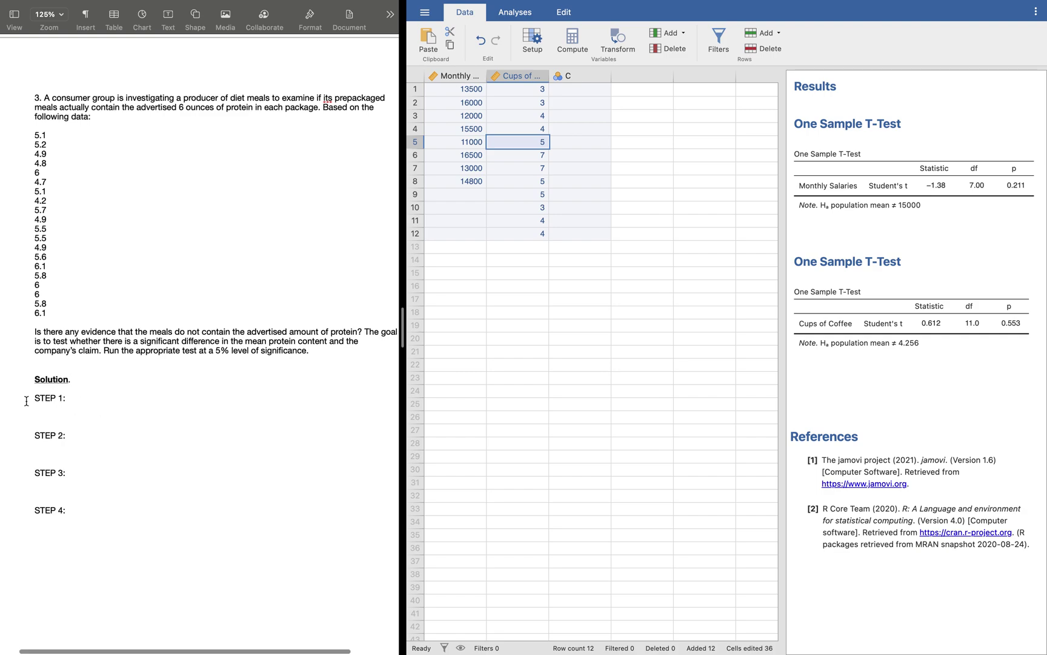
pyautogui.moveTo(26, 401); pyautogui.dragTo(12, 437)
pyautogui.hscroll(2, 84, 407)
pyautogui.press('super+b')
pyautogui.press('super+b')
pyautogui.moveTo(28, 477); pyautogui.dragTo(65, 477)
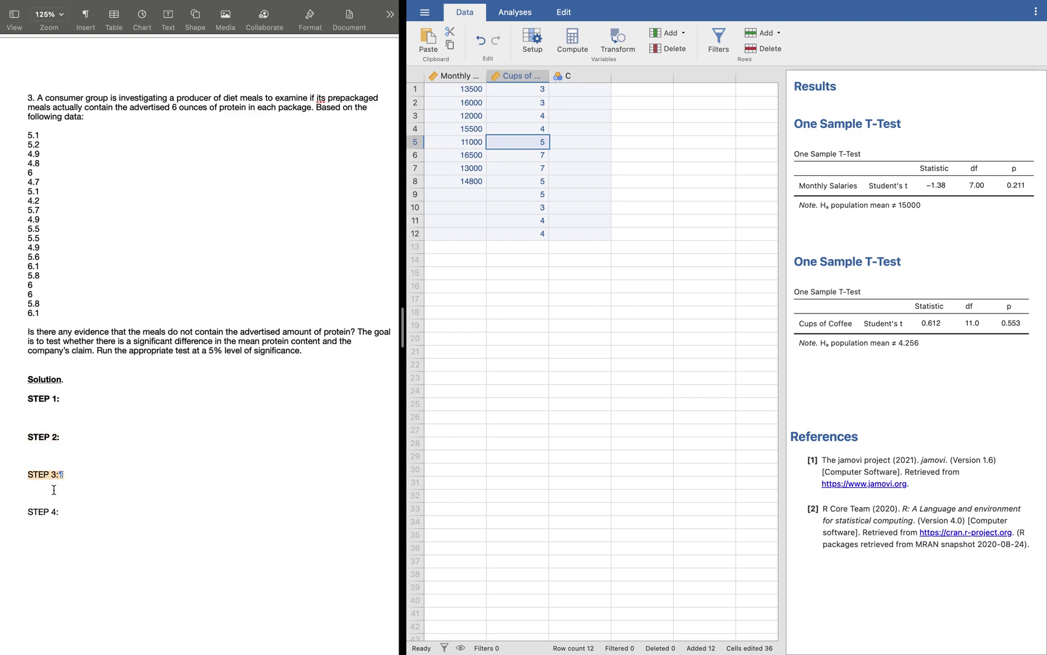
pyautogui.hscroll(1, 54, 490)
pyautogui.press('super+b')
pyautogui.tripleClick(33, 514)
pyautogui.press('super+b')
pyautogui.click(107, 524)
pyautogui.click(70, 408)
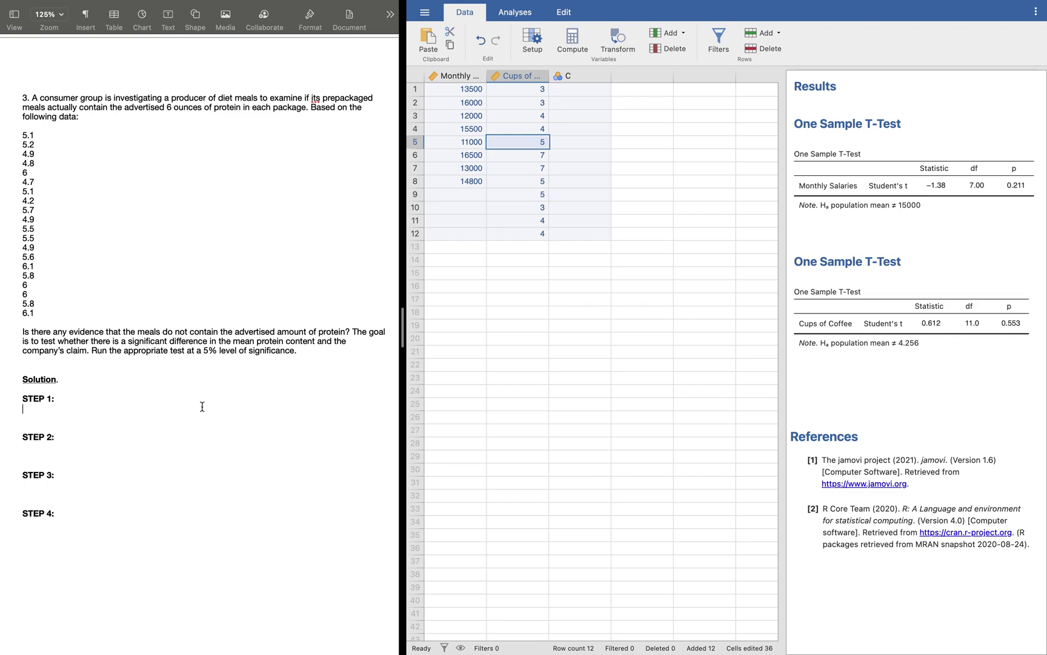
# Insert the hypotheses H₀: μ = 6 and H₁: μ ≠ 6 as equations under STEP 1.
pyautogui.press('alt+super+e')
pyautogui.write('H_0')
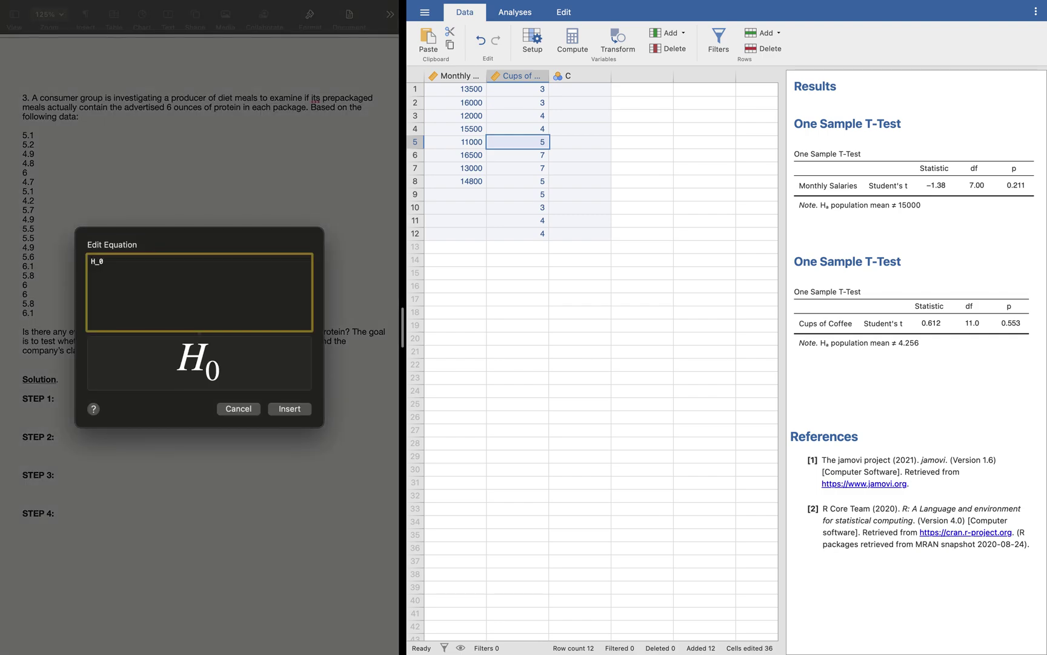
pyautogui.write(':\\mu')
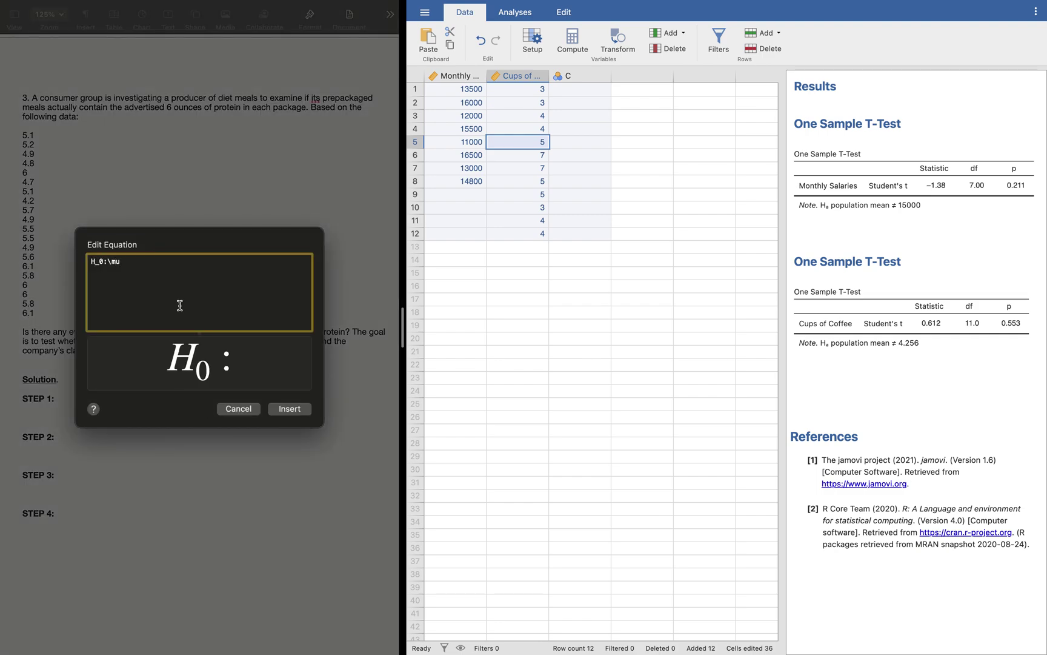
pyautogui.write('=6')
pyautogui.press('Return')
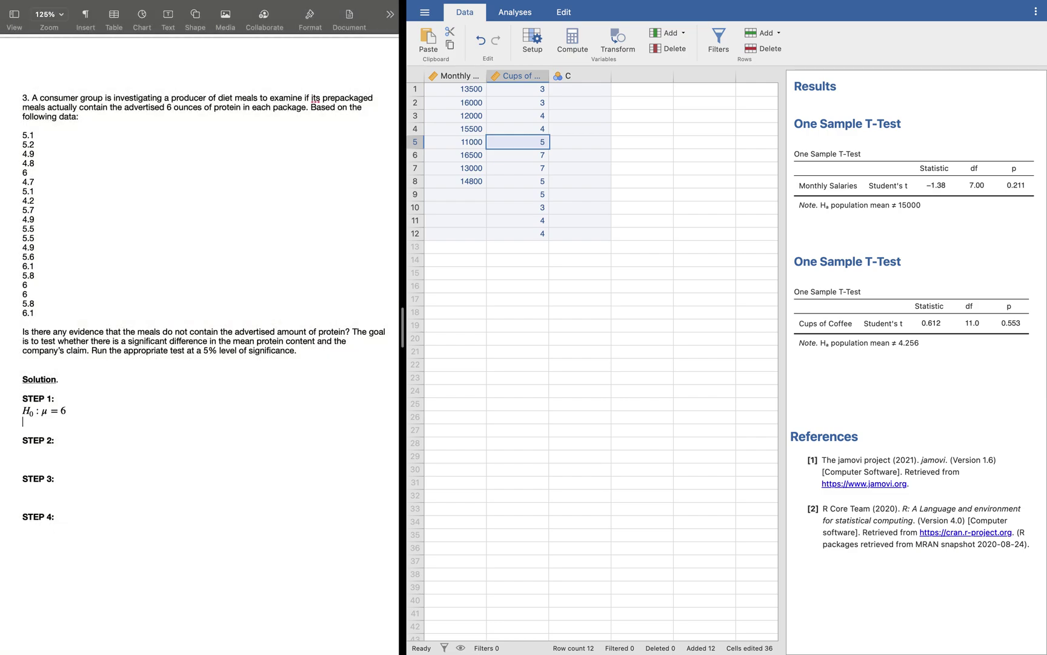
pyautogui.press('super+alt+e')
pyautogui.write('H')
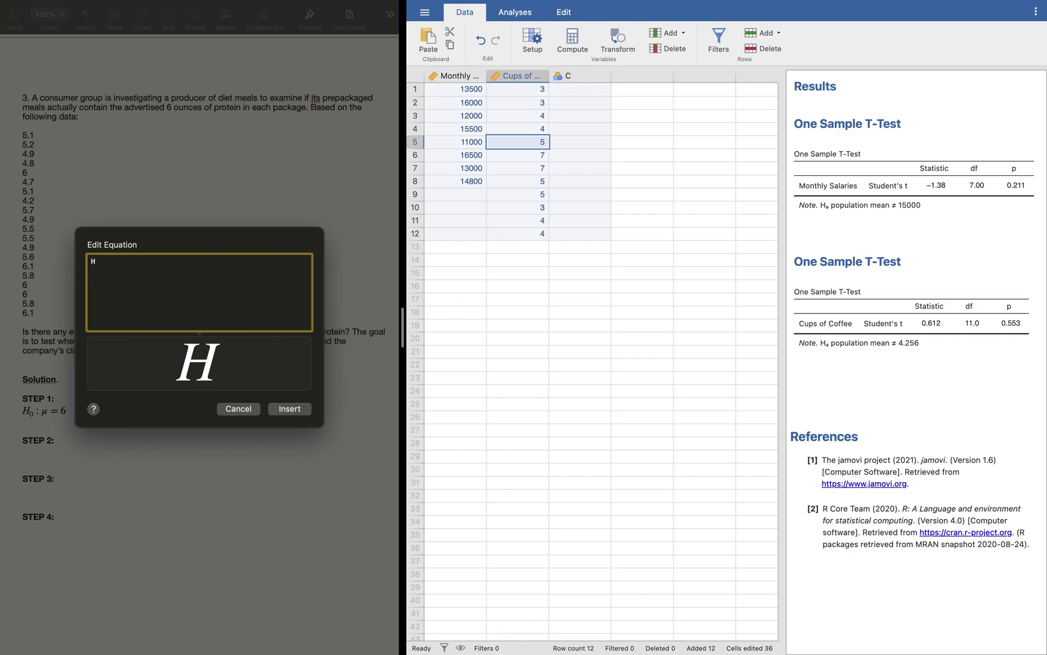
pyautogui.write('_1:')
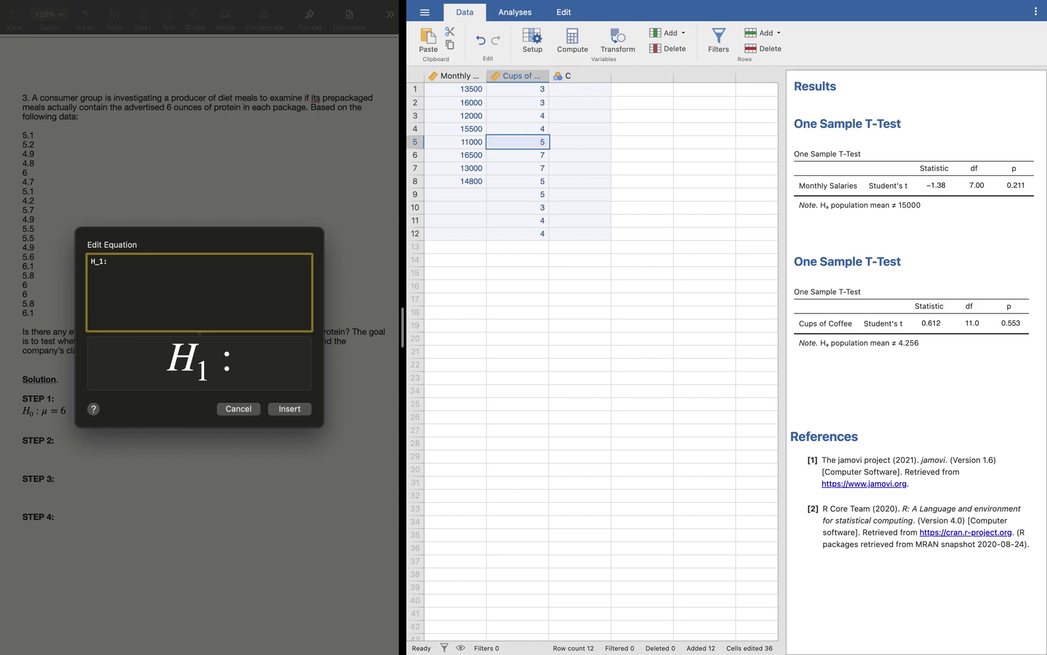
pyautogui.write('\\mu\\n o')
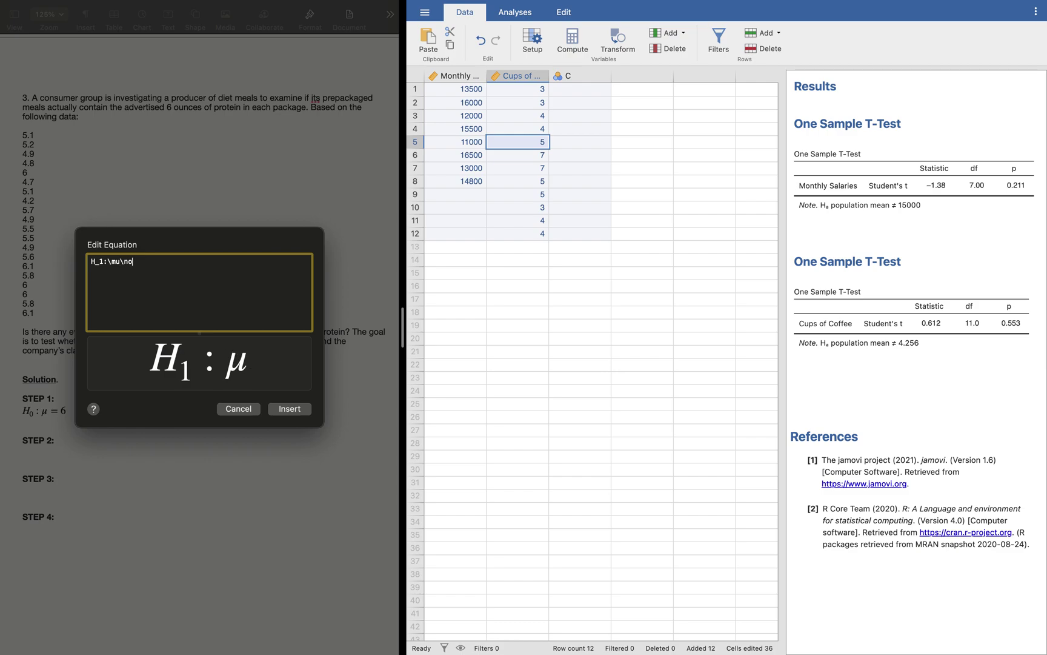
pyautogui.write('t=')
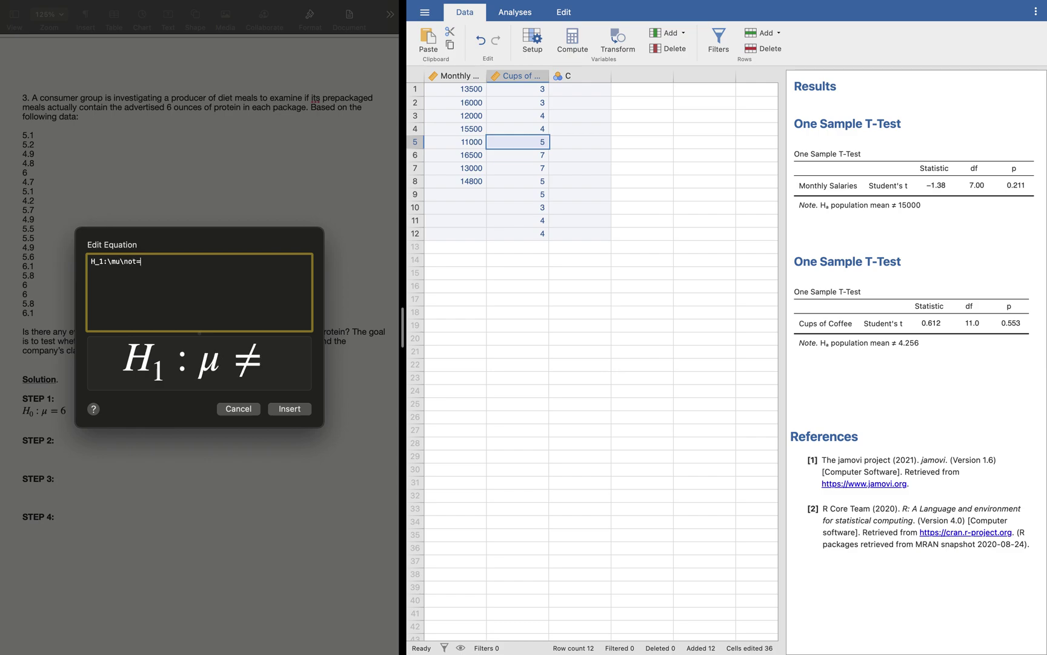
pyautogui.write('6')
pyautogui.press('super+Return')
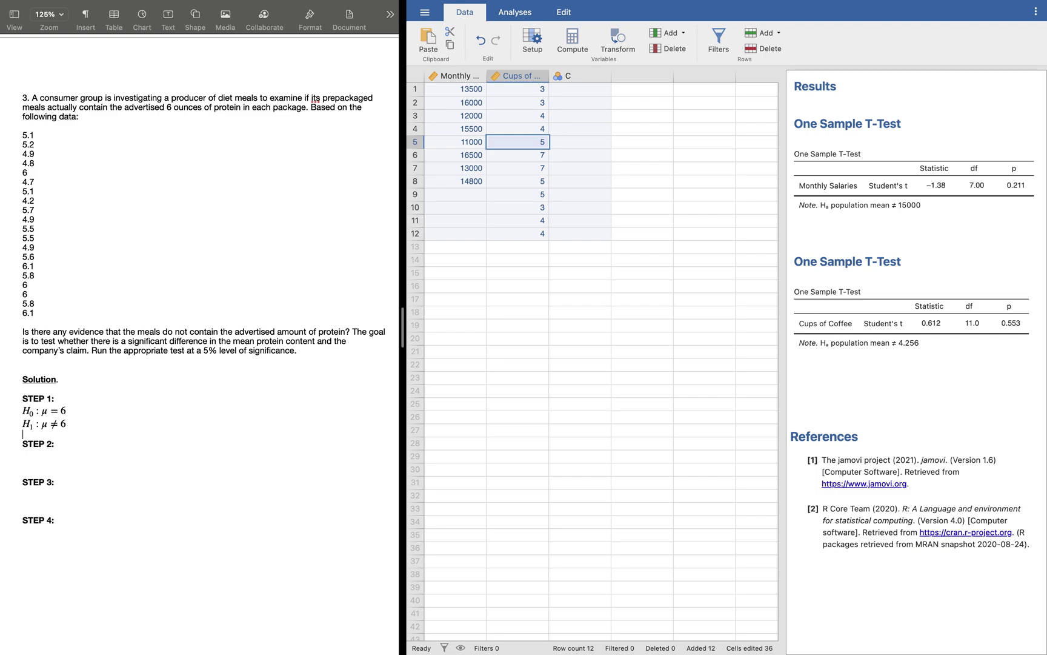
# Add the equation α = 0.05 under STEP 2, followed by a 'p-value' line.
pyautogui.press('Down')
pyautogui.press('Down')
pyautogui.press('alt+super+e')
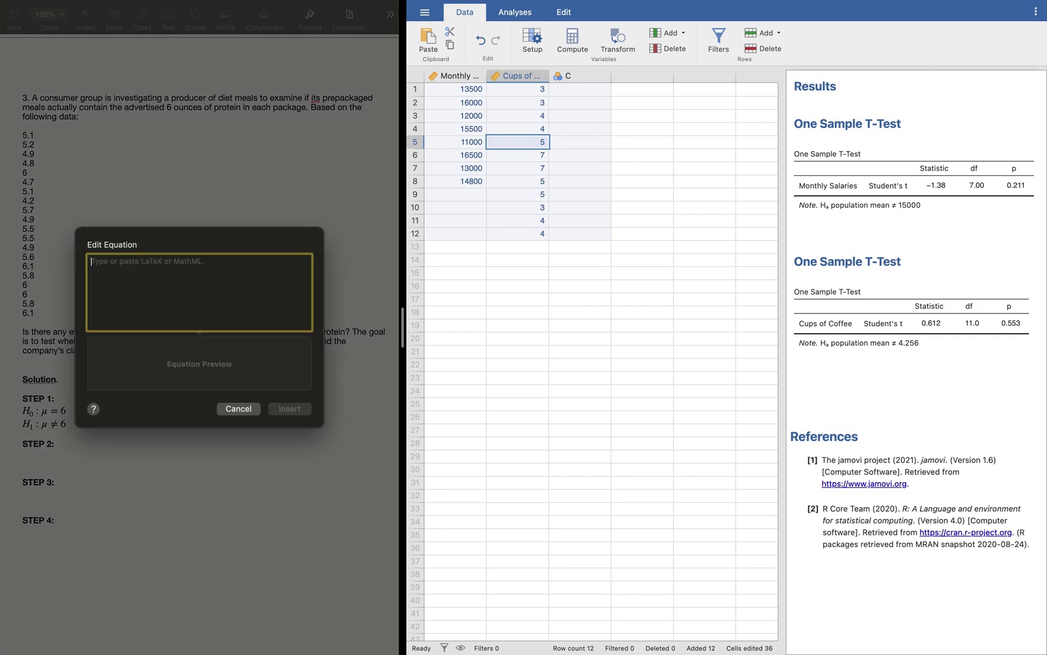
pyautogui.write('\\alpha=0.05')
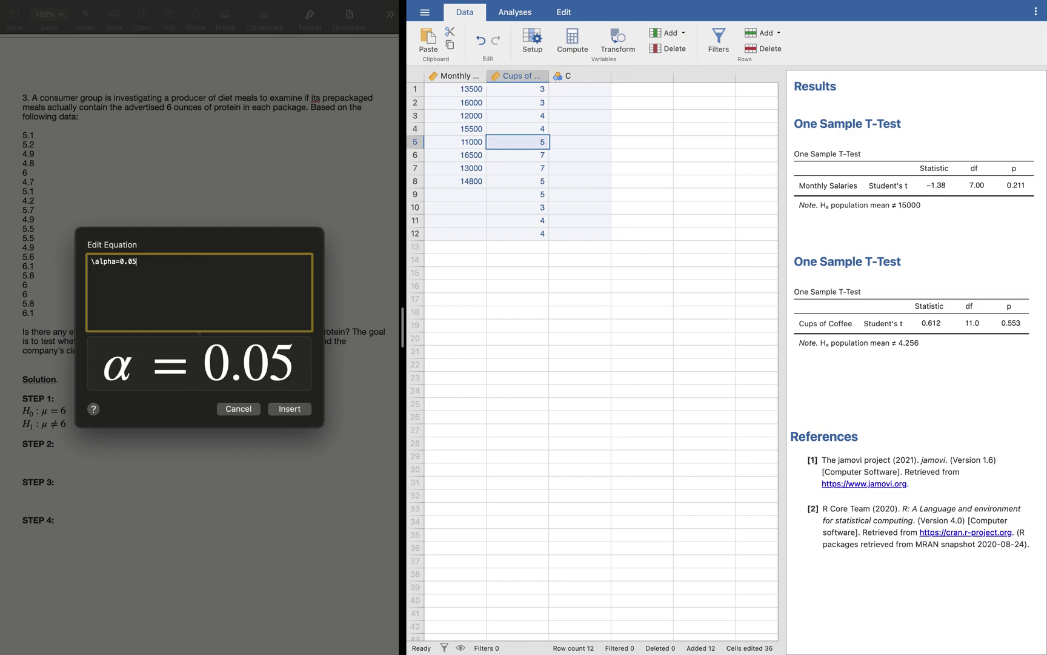
pyautogui.press('Return')
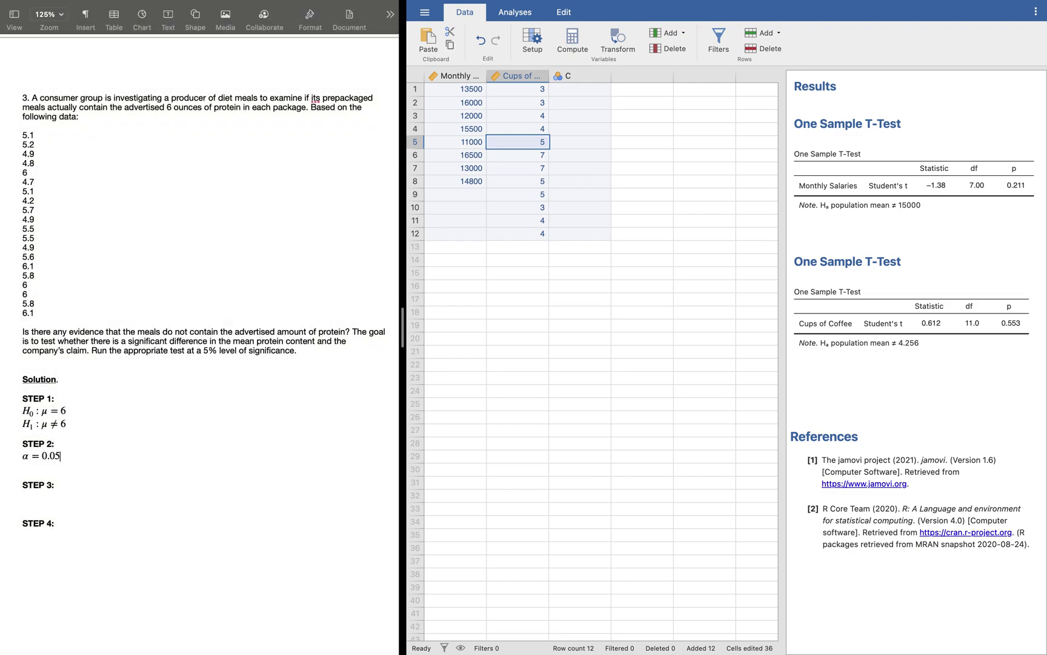
pyautogui.press('Return')
pyautogui.write('p-value')
pyautogui.click(585, 77)
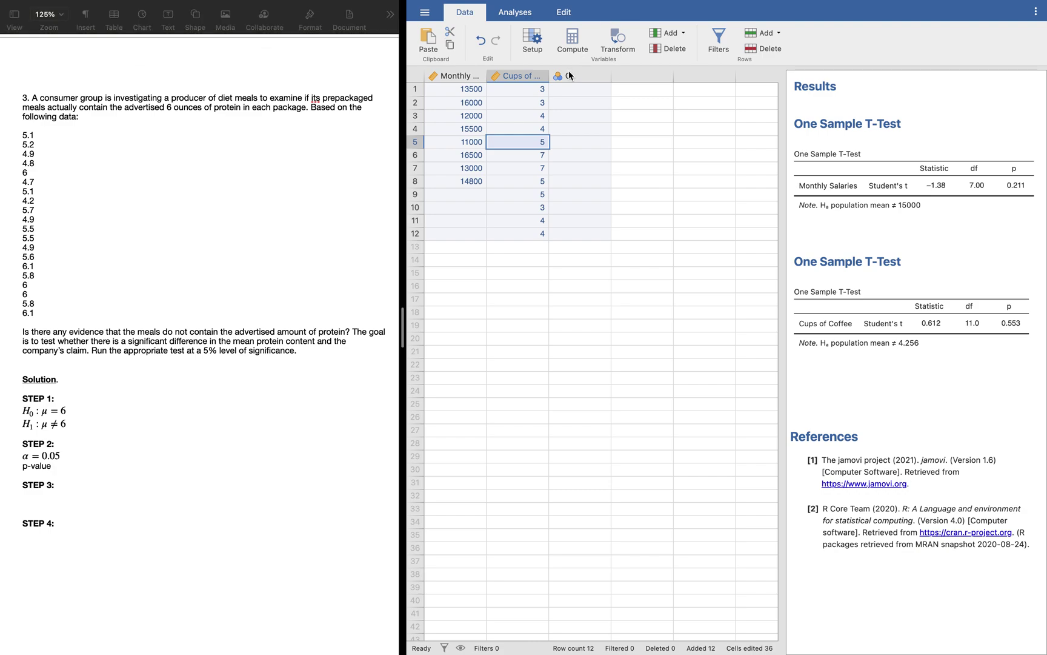
pyautogui.doubleClick(586, 77)
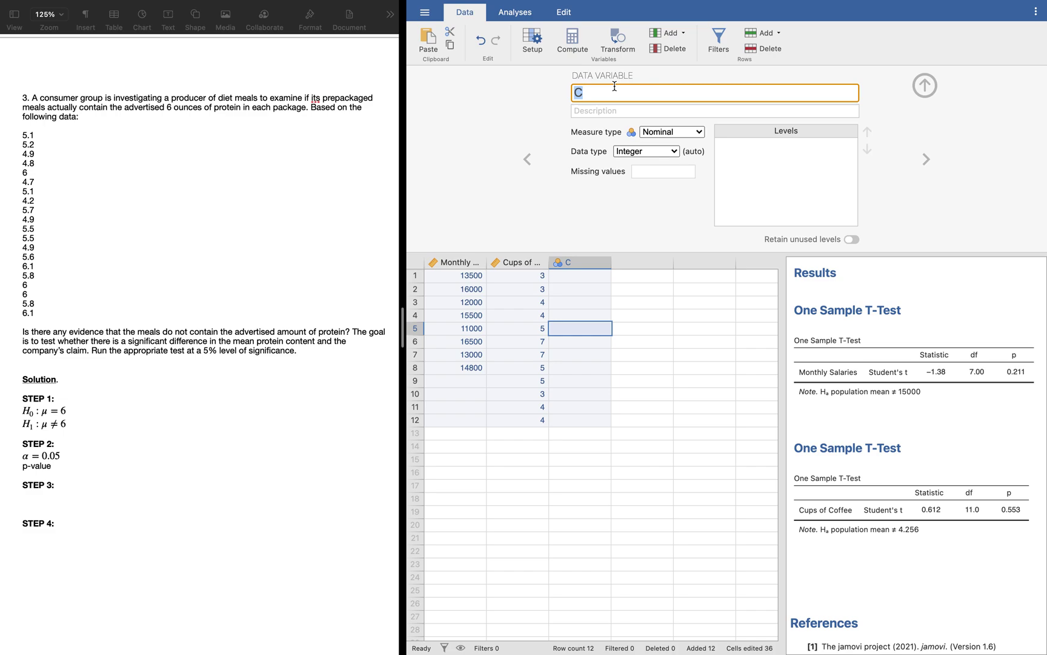
# Name column C 'Protein Amount' and set its measure type to Continuous.
pyautogui.write('Protein Amount')
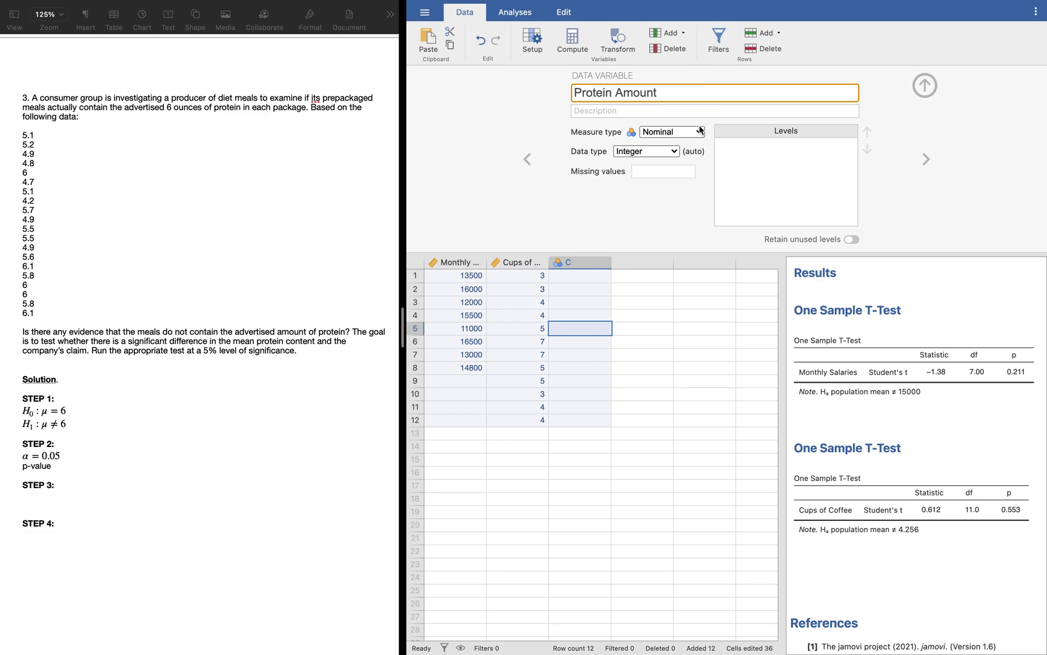
pyautogui.click(702, 132)
pyautogui.click(699, 179)
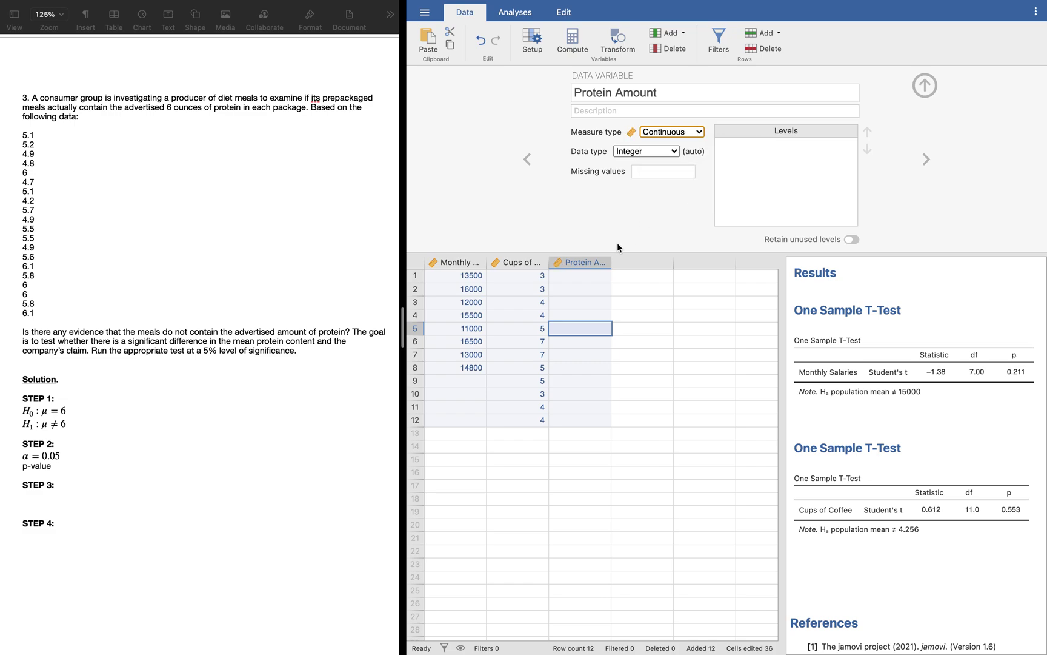
# Enter the 20 protein values, 5.1 through 6.1, into rows 1–20 of Protein Amount.
pyautogui.click(589, 274)
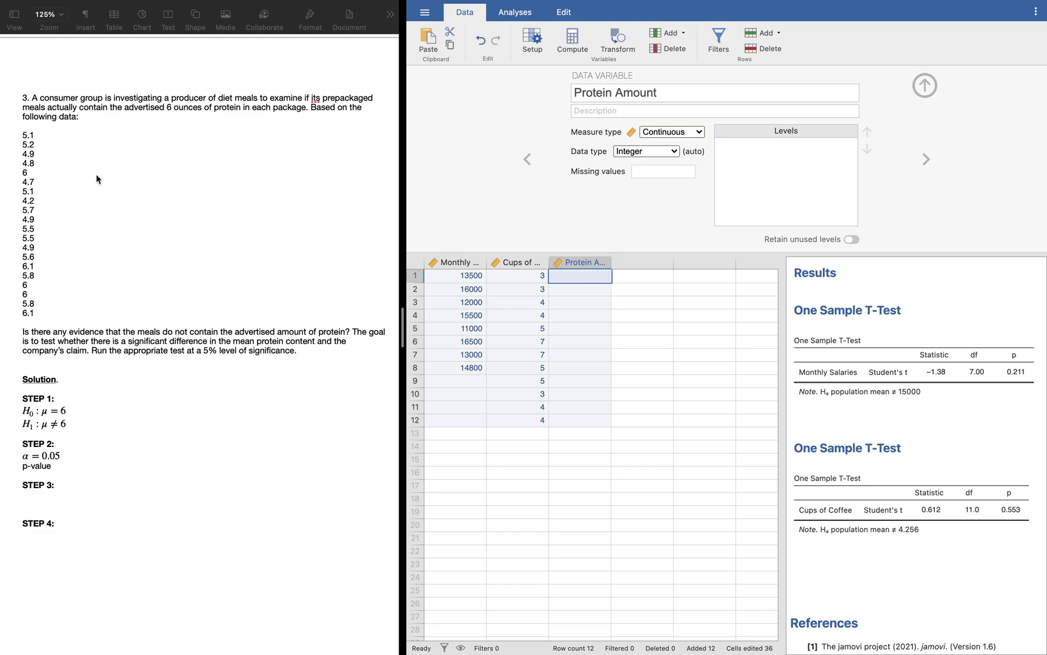
pyautogui.write('5.1')
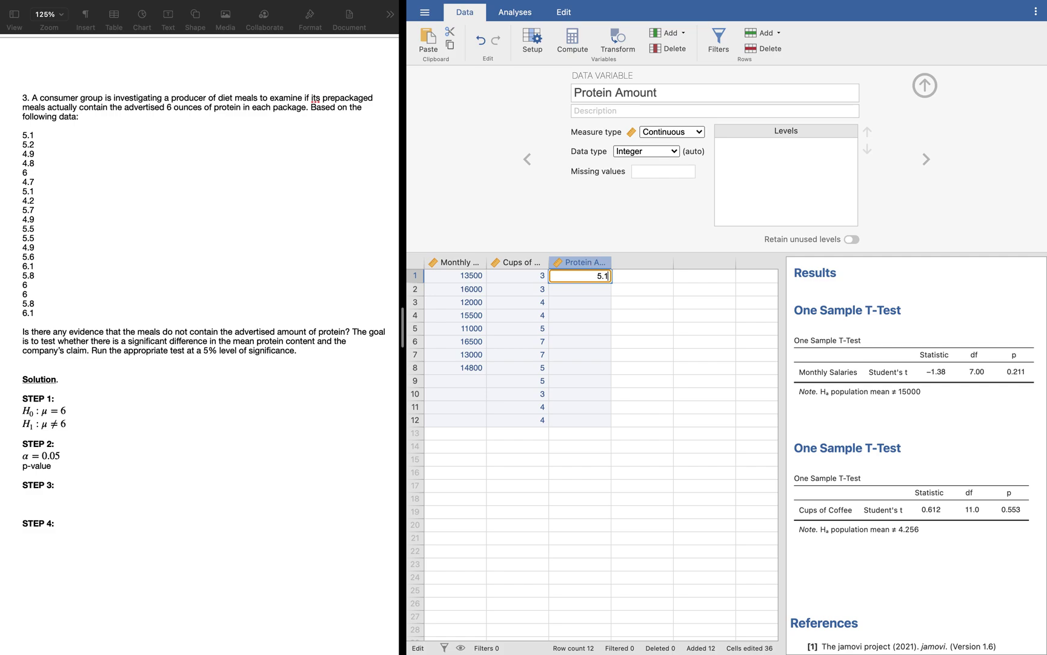
pyautogui.press('Return')
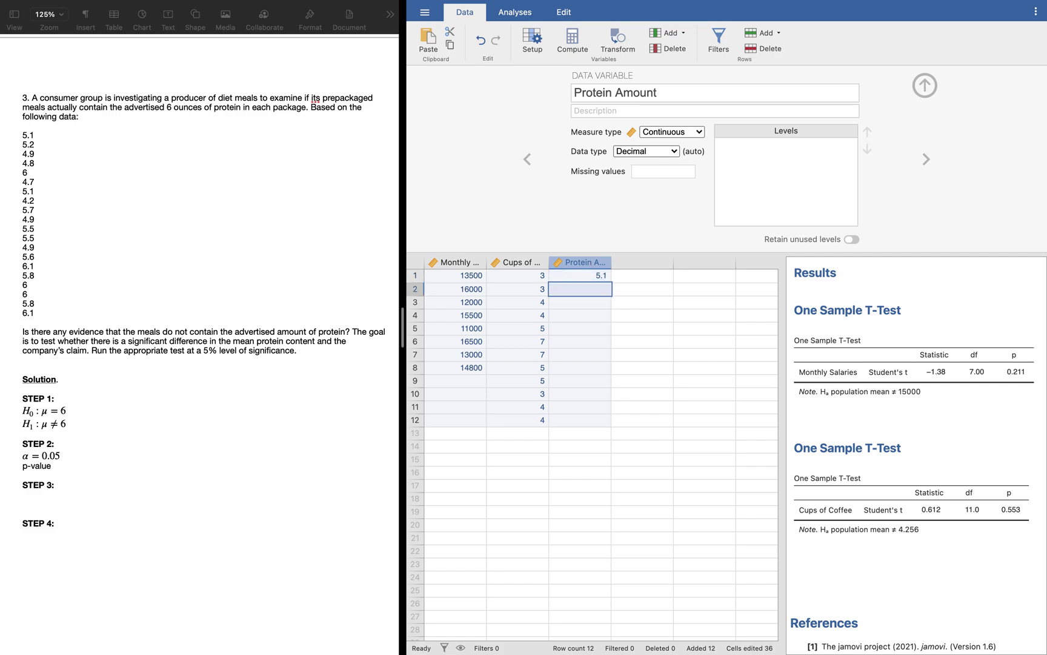
pyautogui.write('5.2')
pyautogui.press('Return')
pyautogui.write('4.9')
pyautogui.press('Return')
pyautogui.write('4.8')
pyautogui.press('Return')
pyautogui.write('6')
pyautogui.press('Return')
pyautogui.write('4.7')
pyautogui.press('Return')
pyautogui.write('5.1')
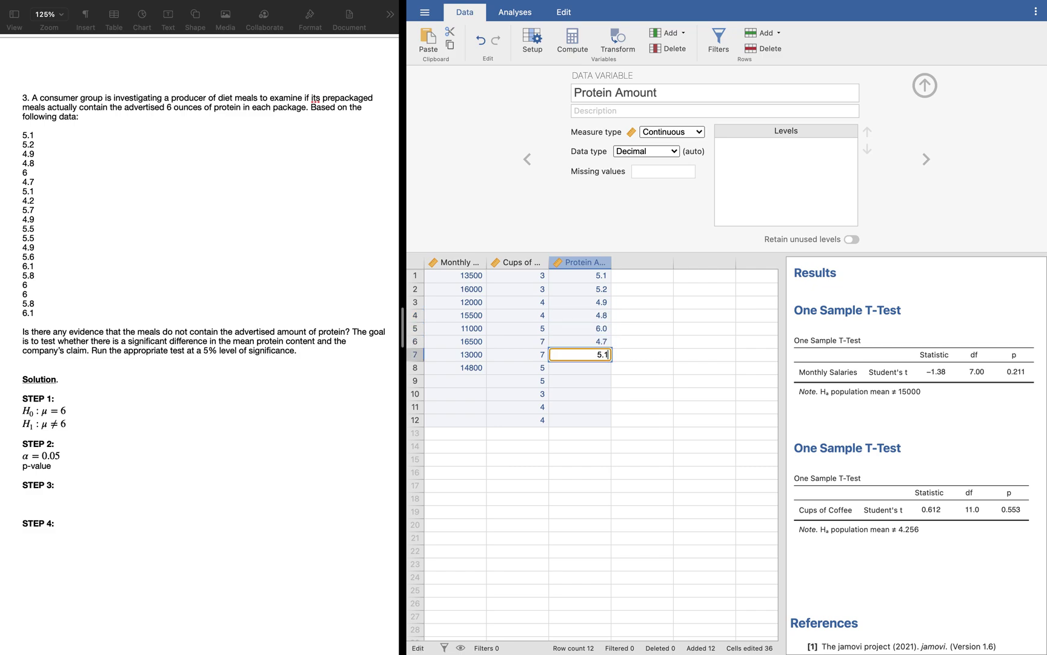
pyautogui.press('Return')
pyautogui.write('4.2')
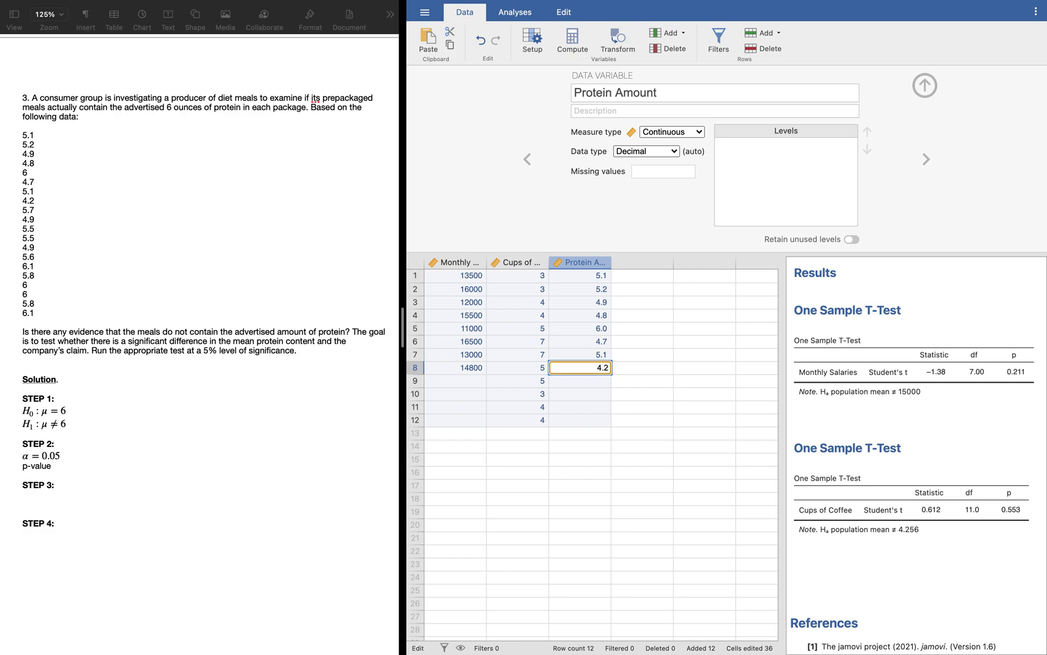
pyautogui.press('Return')
pyautogui.write('5.7')
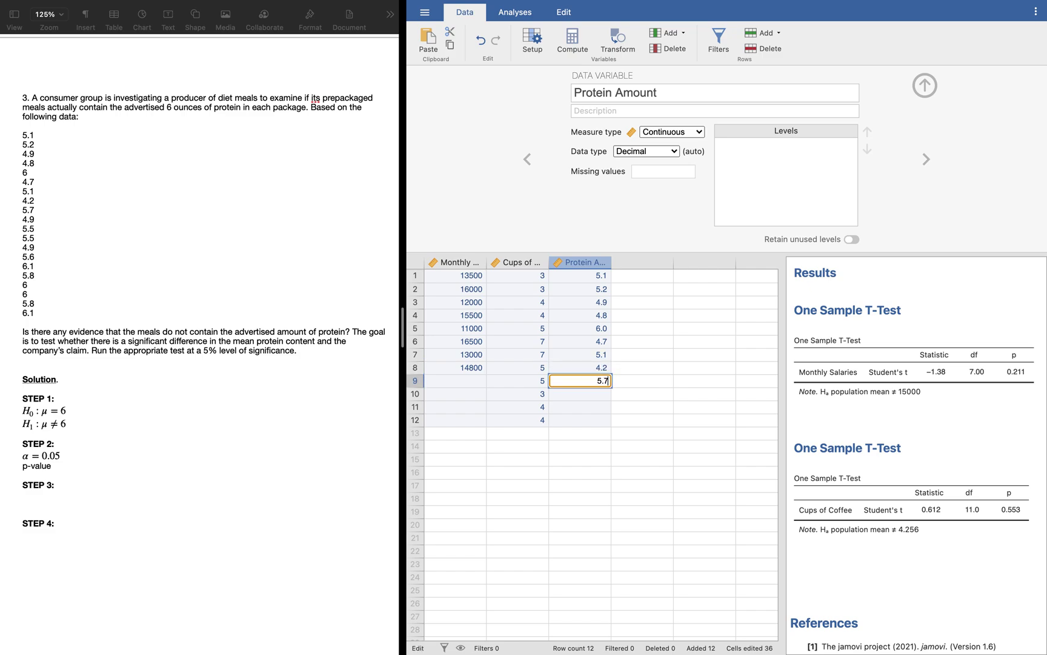
pyautogui.press('Return')
pyautogui.write('4.9')
pyautogui.press('Return')
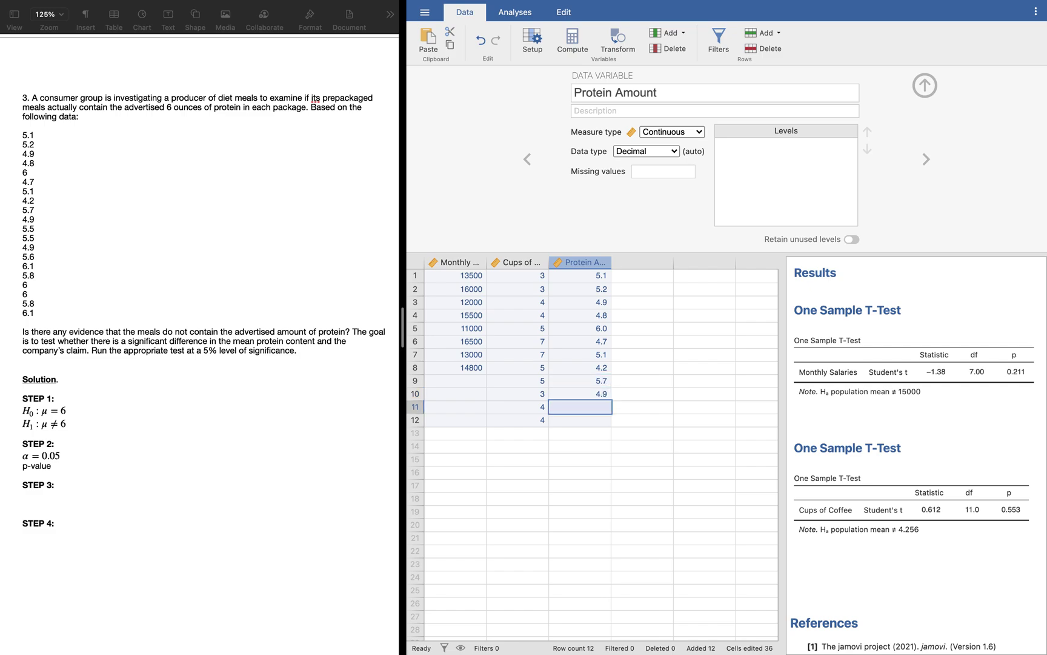
pyautogui.write('5.5')
pyautogui.press('Return')
pyautogui.write('5.5')
pyautogui.press('Return')
pyautogui.write('4.9')
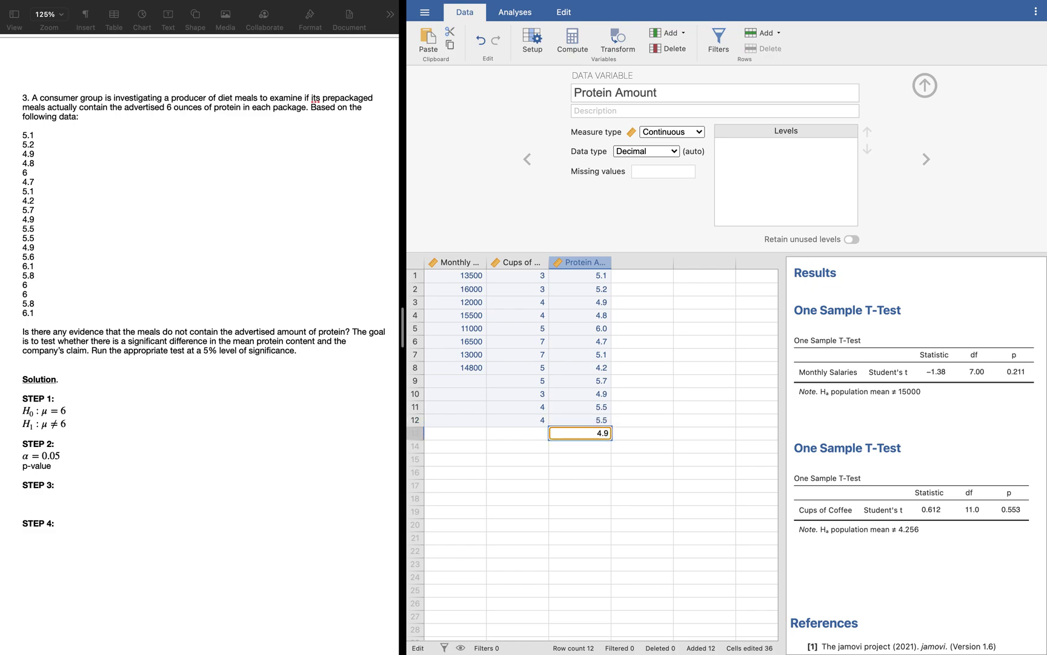
pyautogui.press('Return')
pyautogui.write('5.6')
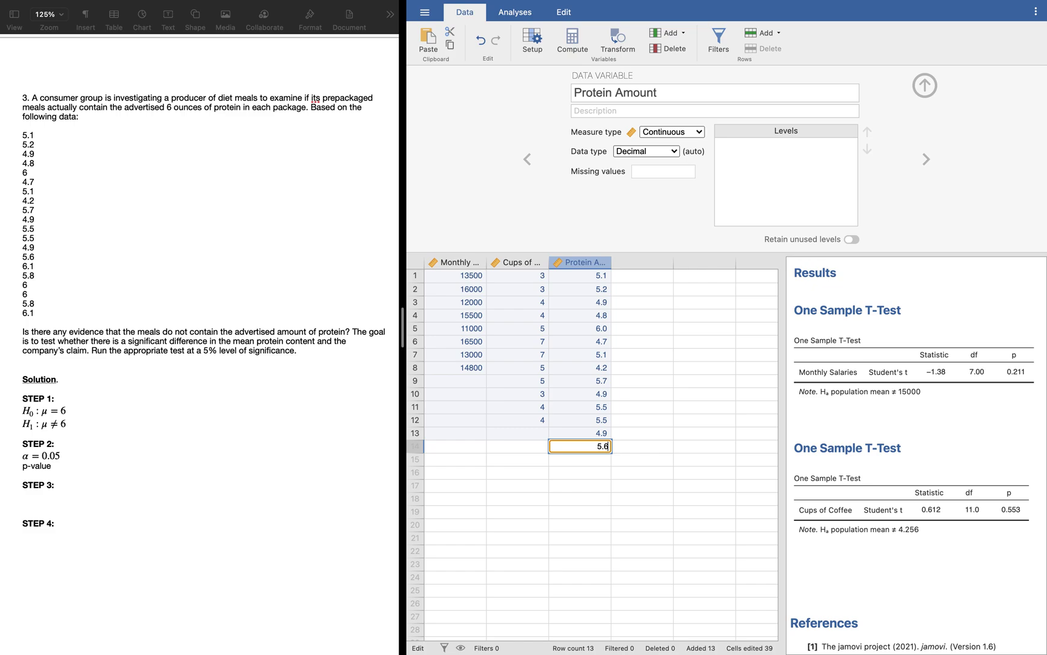
pyautogui.press('Return')
pyautogui.write('6.1')
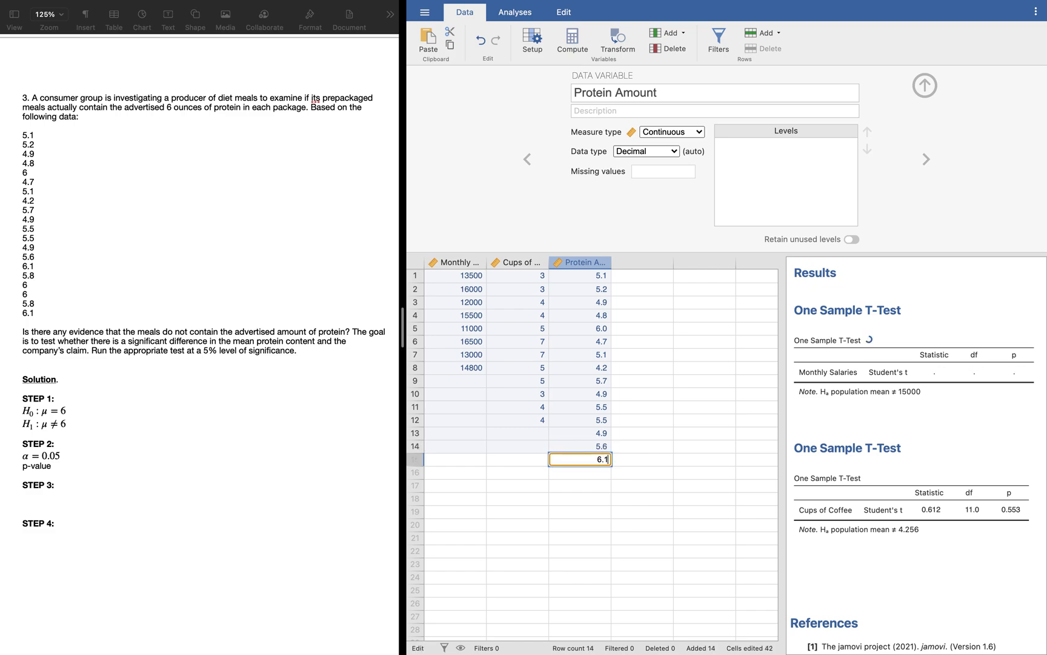
pyautogui.press('Return')
pyautogui.write('5.8')
pyautogui.press('Return')
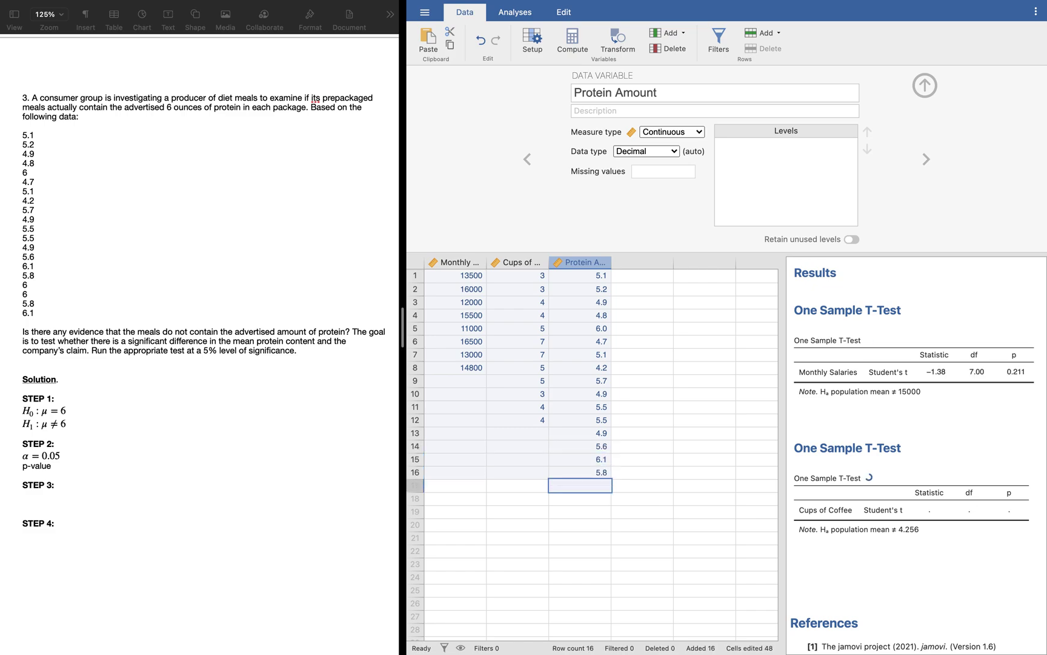
pyautogui.write('6')
pyautogui.press('Return')
pyautogui.write('6')
pyautogui.press('Return')
pyautogui.write('5.8')
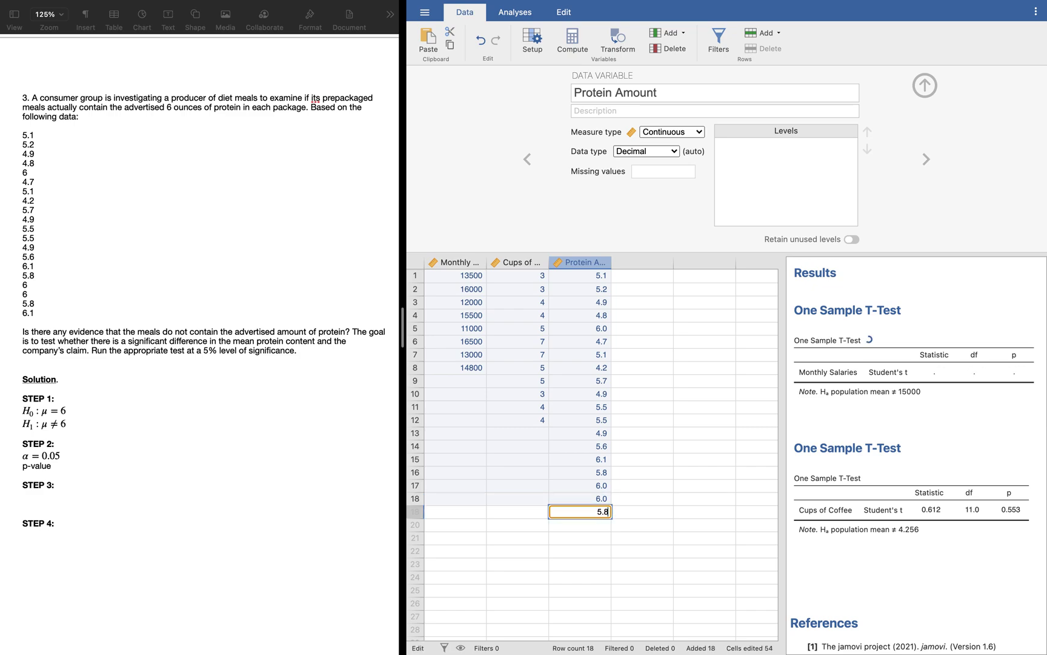
pyautogui.press('Return')
pyautogui.write('6.1')
pyautogui.press('Return')
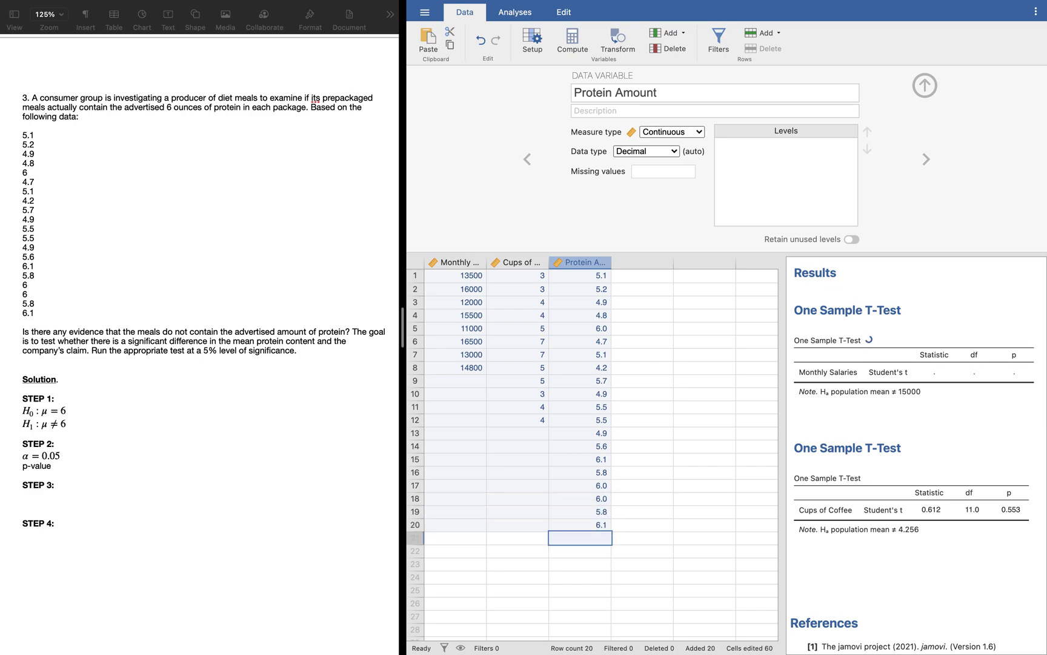
# Switch back to the Pages worksheet.
pyautogui.click(24, 135)
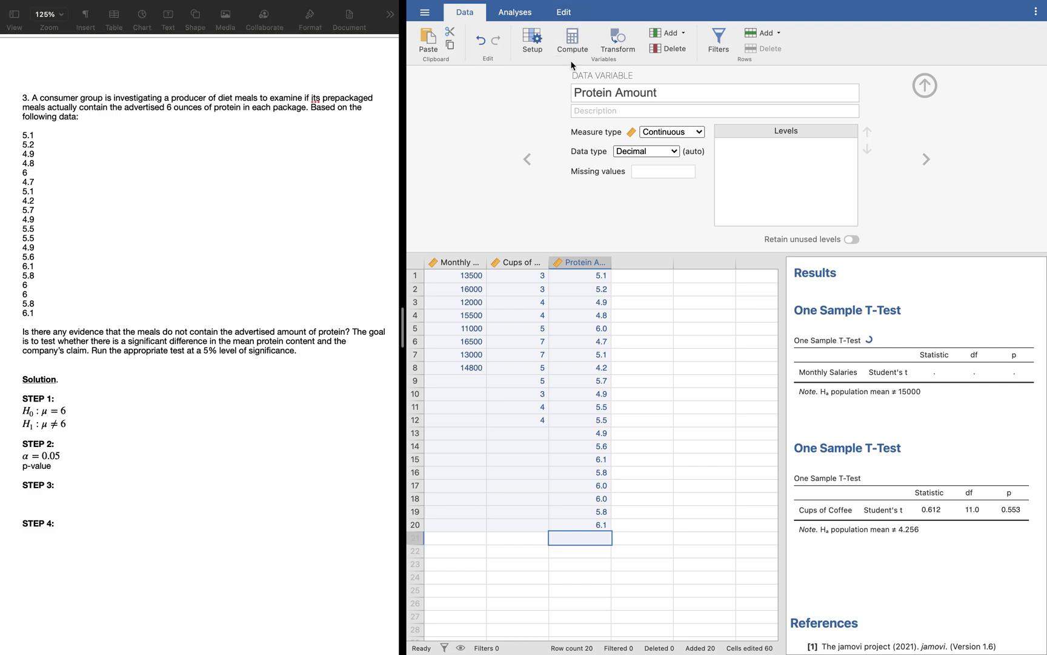
# Run a one-sample t-test on Protein Amount with test value 6, giving t = −4.90, p < .001.
pyautogui.click(919, 87)
pyautogui.click(523, 17)
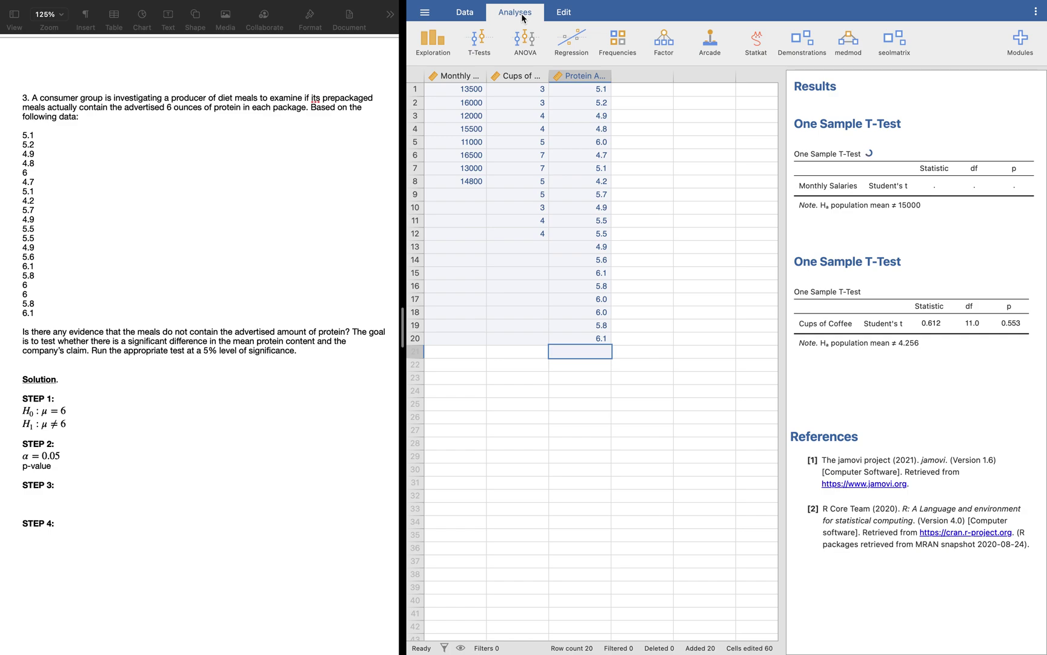
pyautogui.click(481, 51)
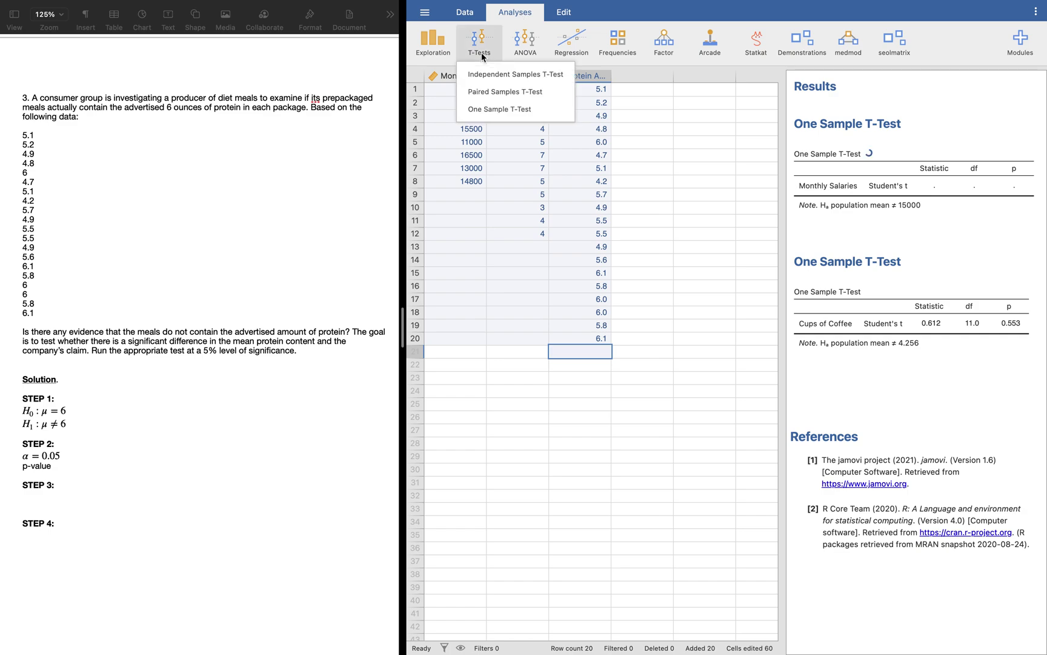
pyautogui.click(510, 109)
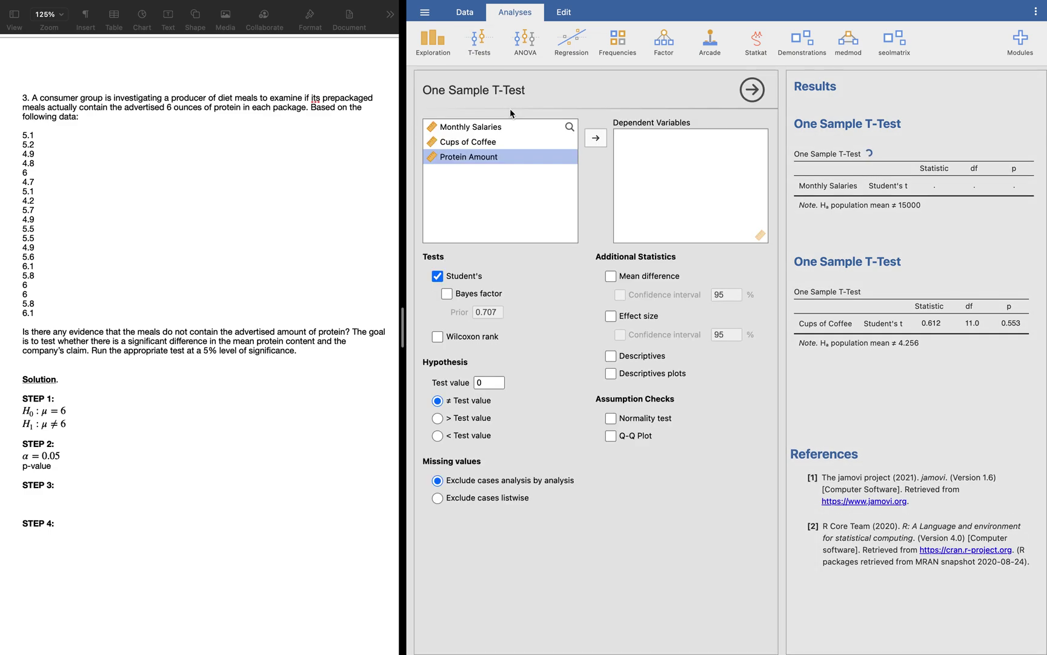
pyautogui.click(601, 139)
pyautogui.click(653, 136)
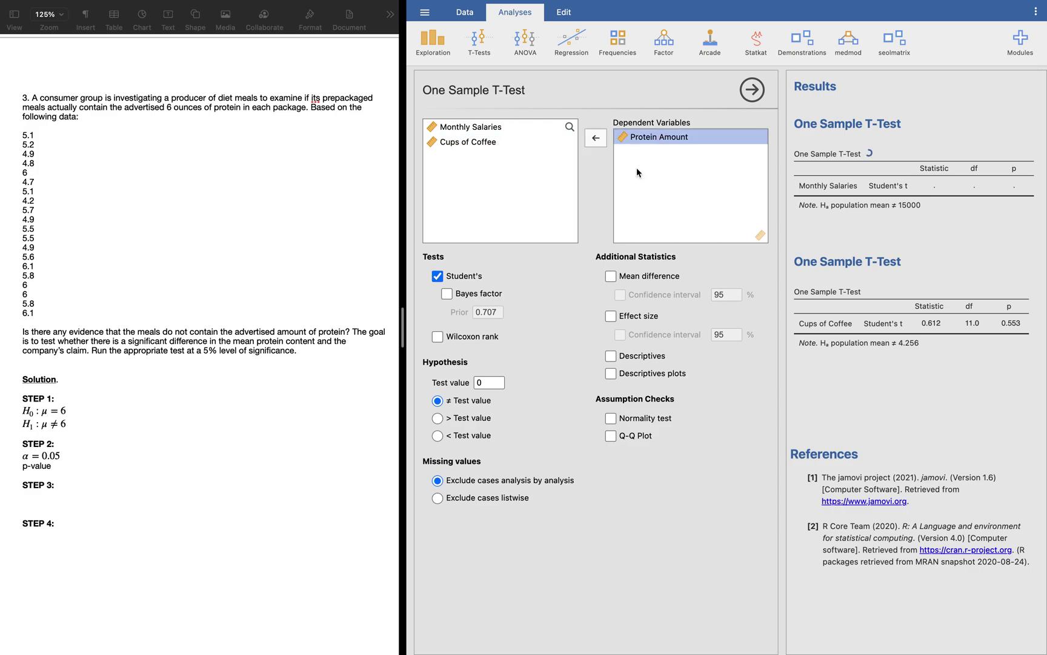
pyautogui.click(493, 384)
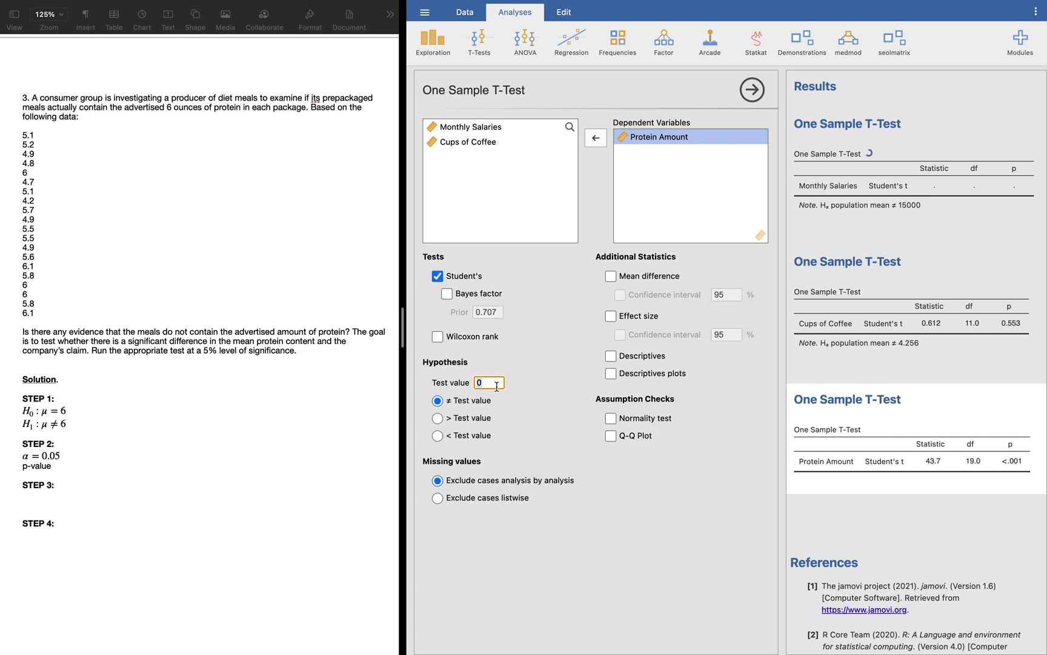
pyautogui.write('6')
pyautogui.click(559, 403)
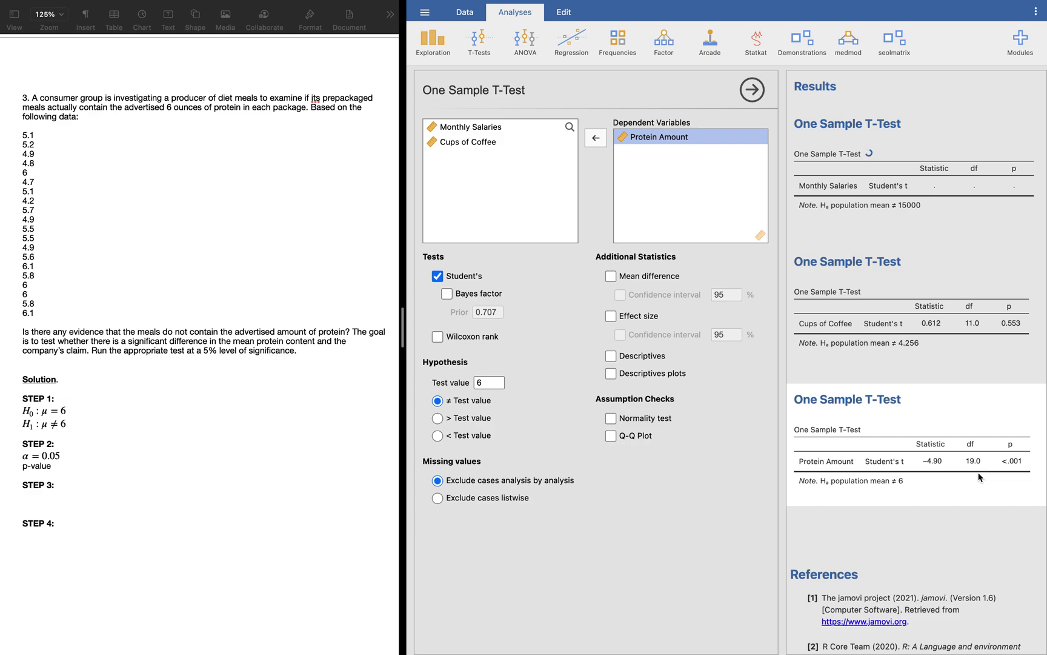
# Write under STEP 3: 'Since the p-value < α, i.e., <0.001 < 0.05, therefore, we REJECT the H₀.'.
pyautogui.click(71, 496)
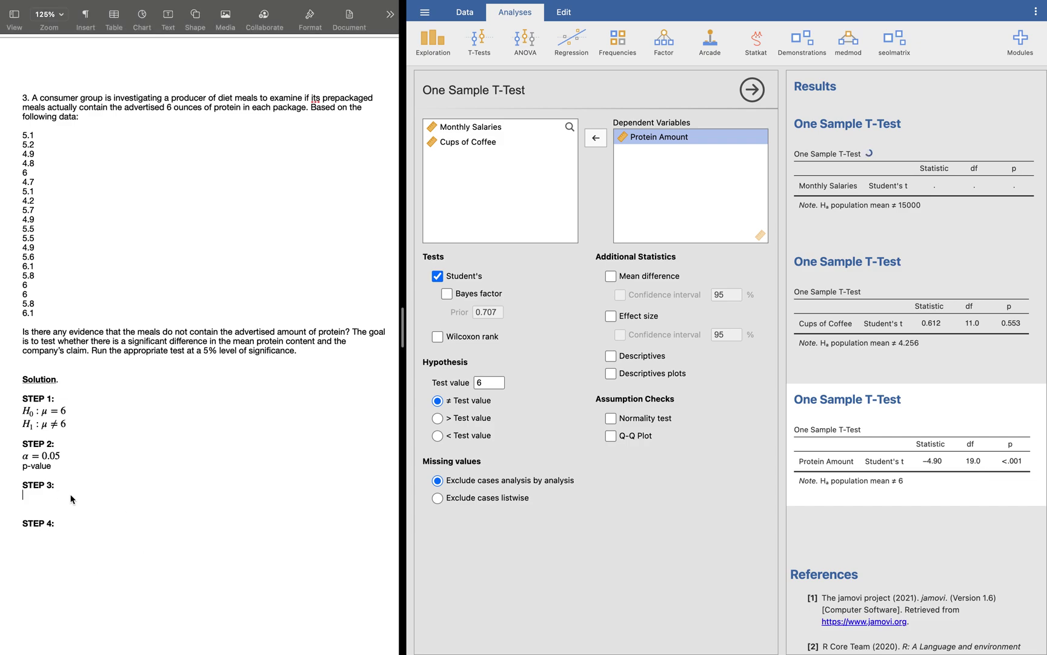
pyautogui.write('Since the p-value <')
pyautogui.press('alt+super+e')
pyautogui.write('\\alpha')
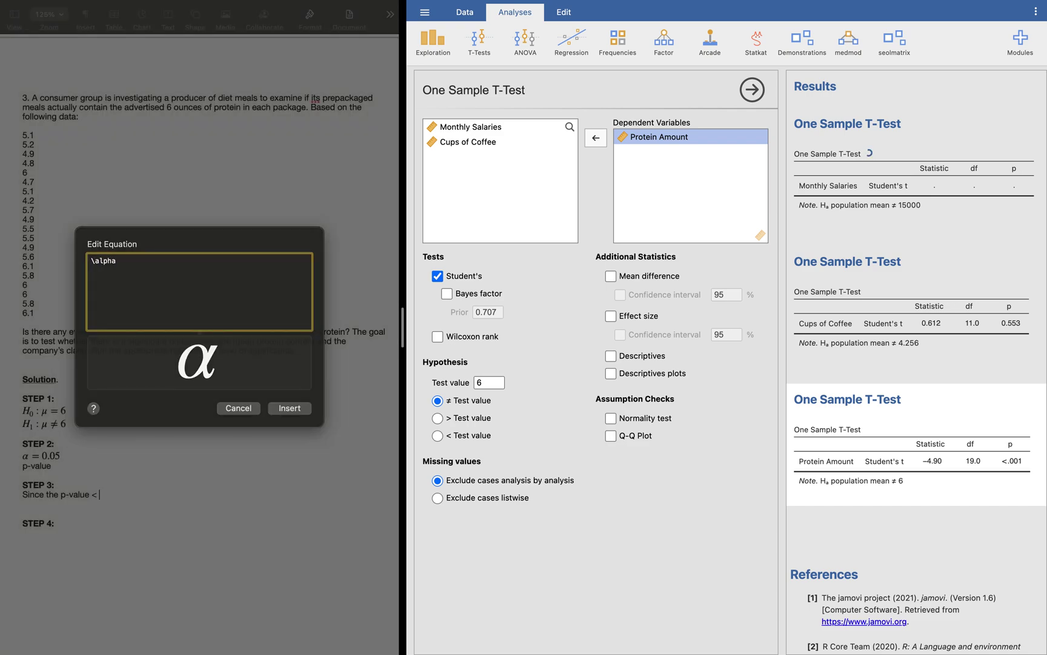
pyautogui.press('Return')
pyautogui.write(', i.e., ')
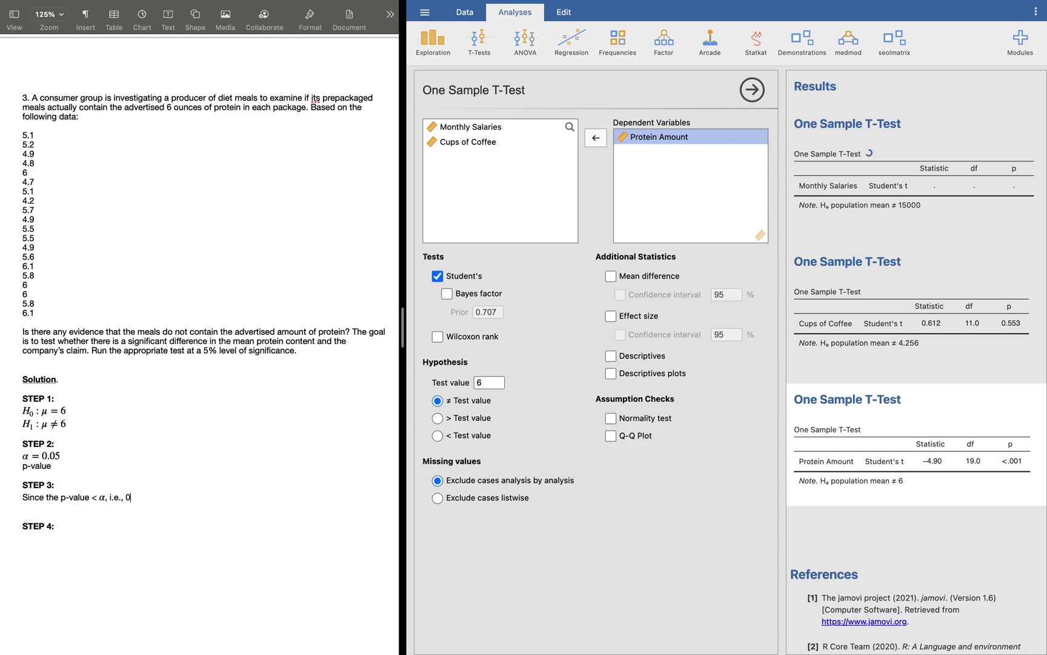
pyautogui.write('<')
pyautogui.write('0.001 < 0.005')
pyautogui.press('BackSpace')
pyautogui.press('BackSpace')
pyautogui.write('5, therefore, we REJECT')
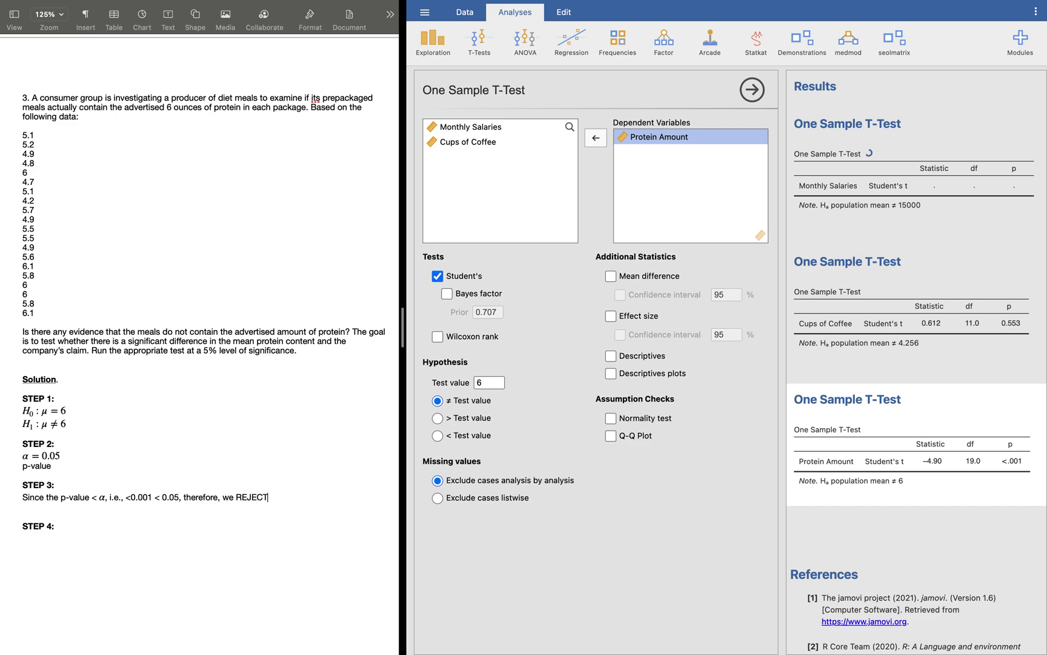
pyautogui.write(' the')
pyautogui.press('alt+super+e')
pyautogui.write('H_')
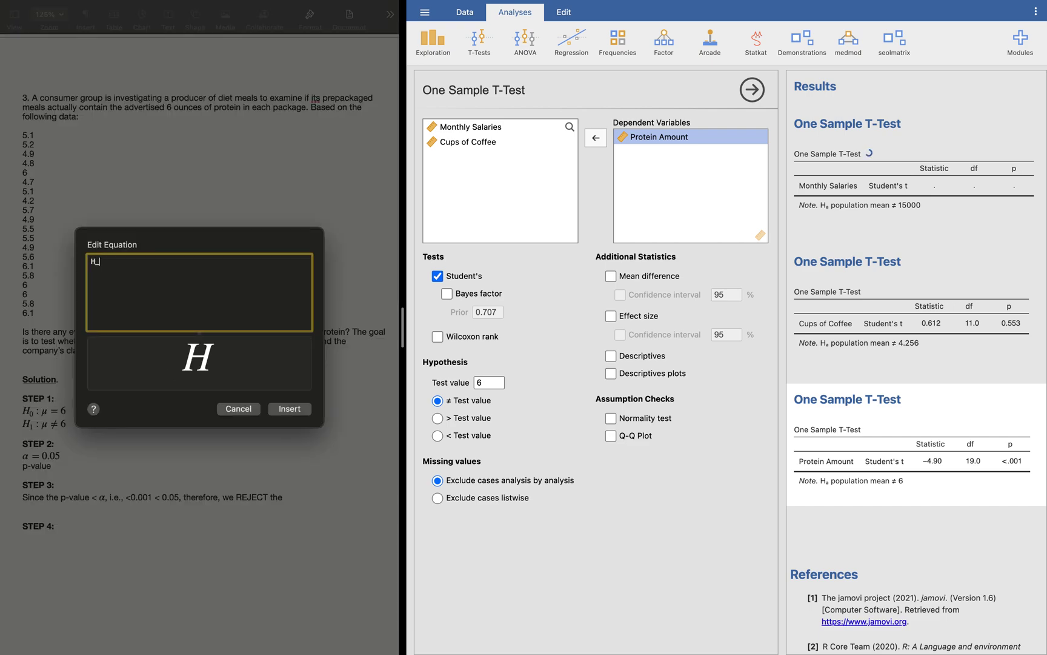
pyautogui.write('0.')
pyautogui.press('Return')
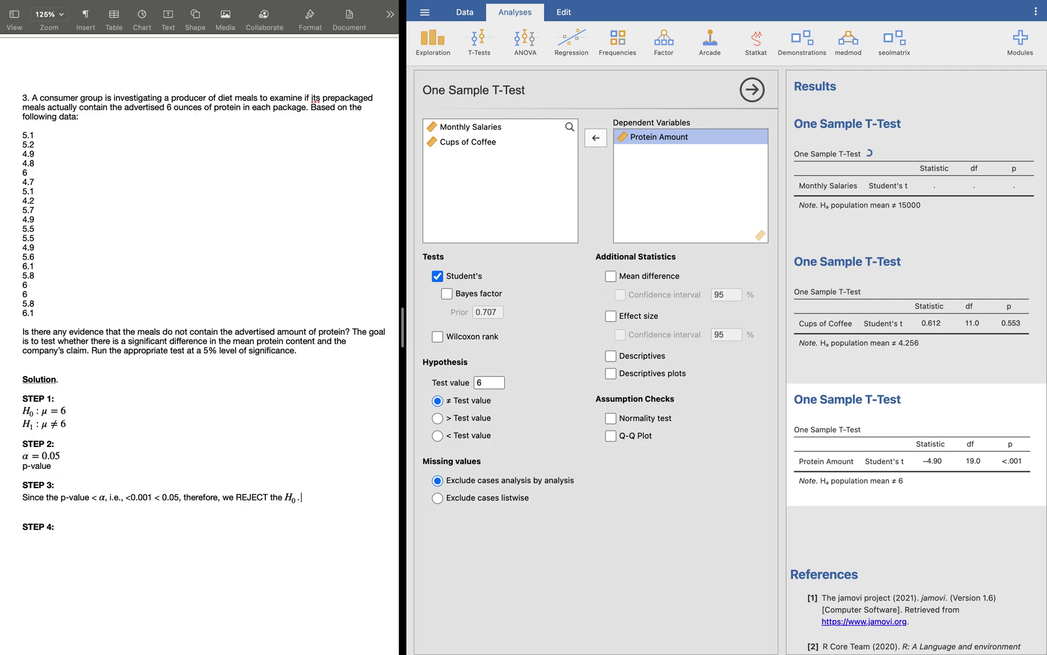
# Start the STEP 4 conclusion: 'Hence, we have enough evidence to say that the protein content…'.
pyautogui.click(23, 515)
pyautogui.scroll(-2, 143, 432)
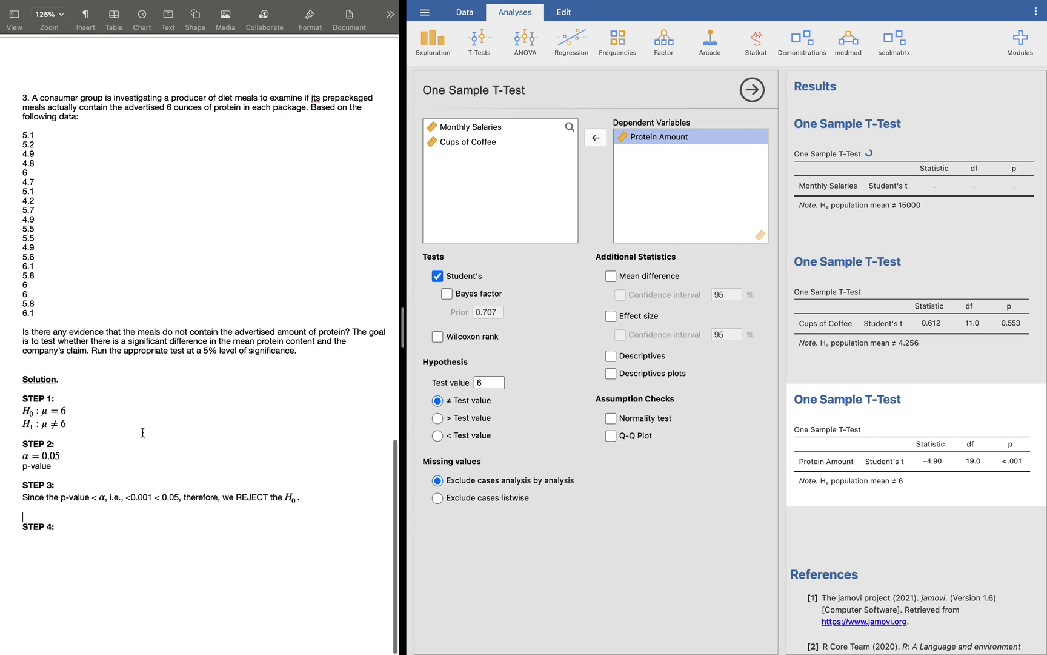
pyautogui.click(140, 576)
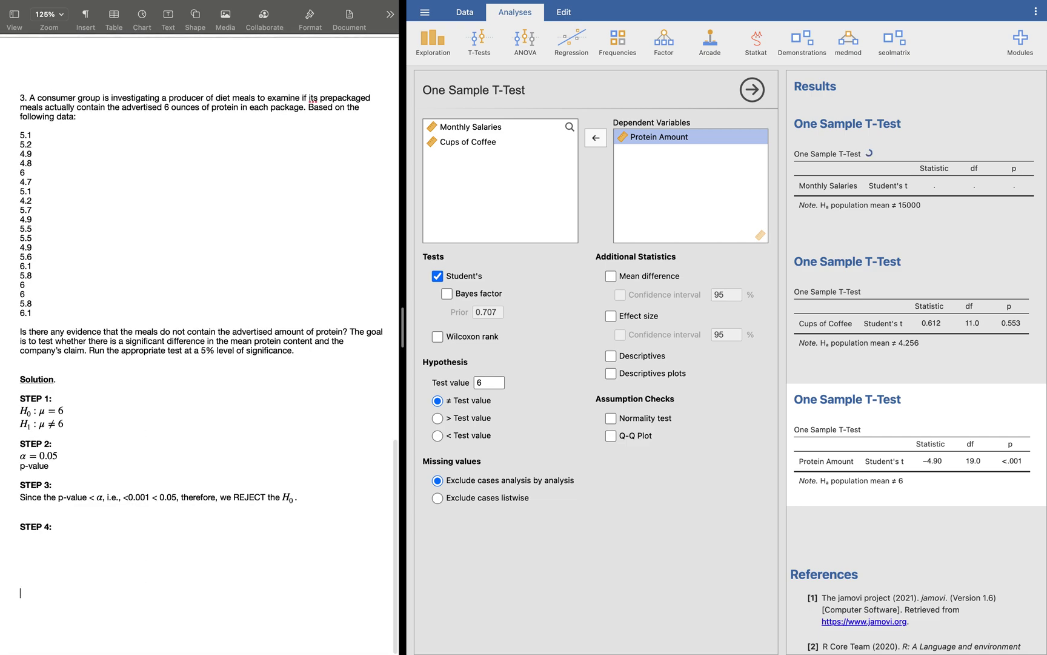
pyautogui.scroll(-2, 194, 613)
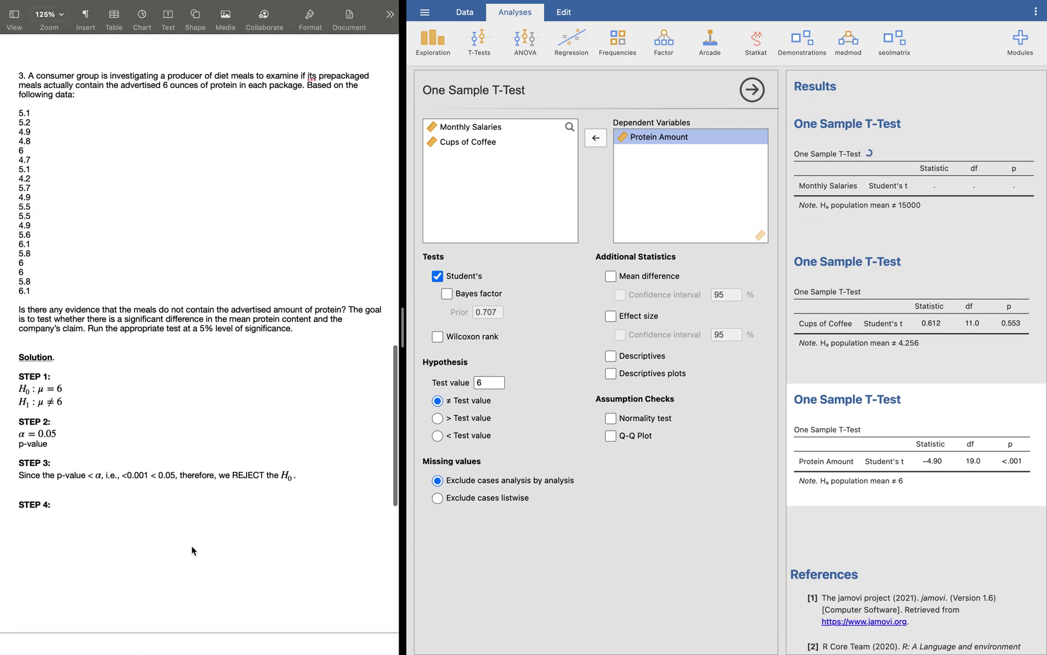
pyautogui.scroll(2, 193, 545)
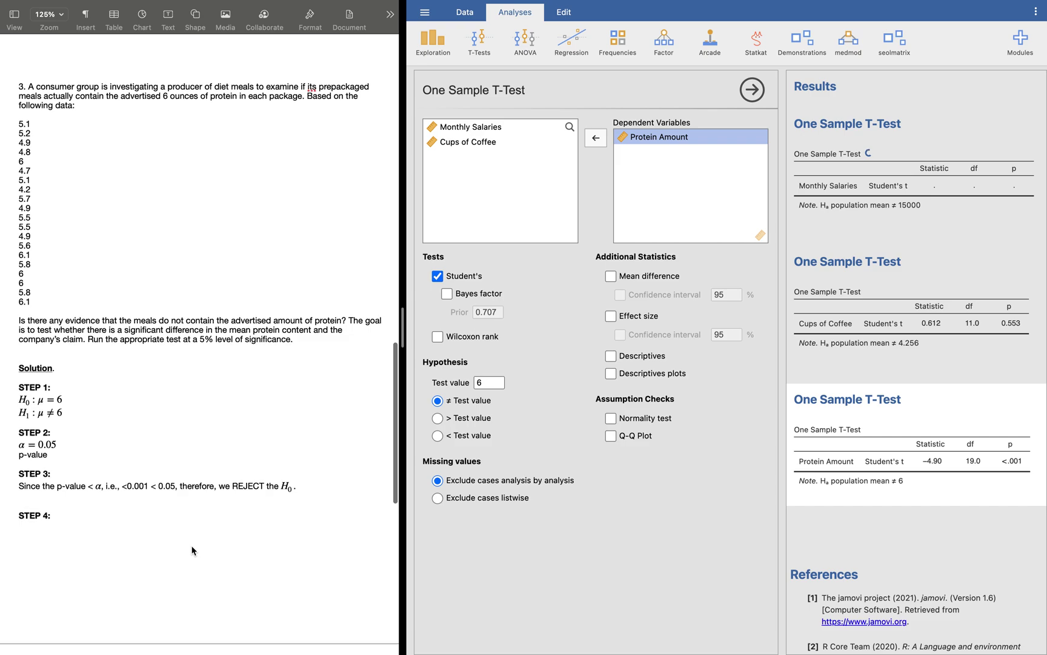
pyautogui.click(118, 533)
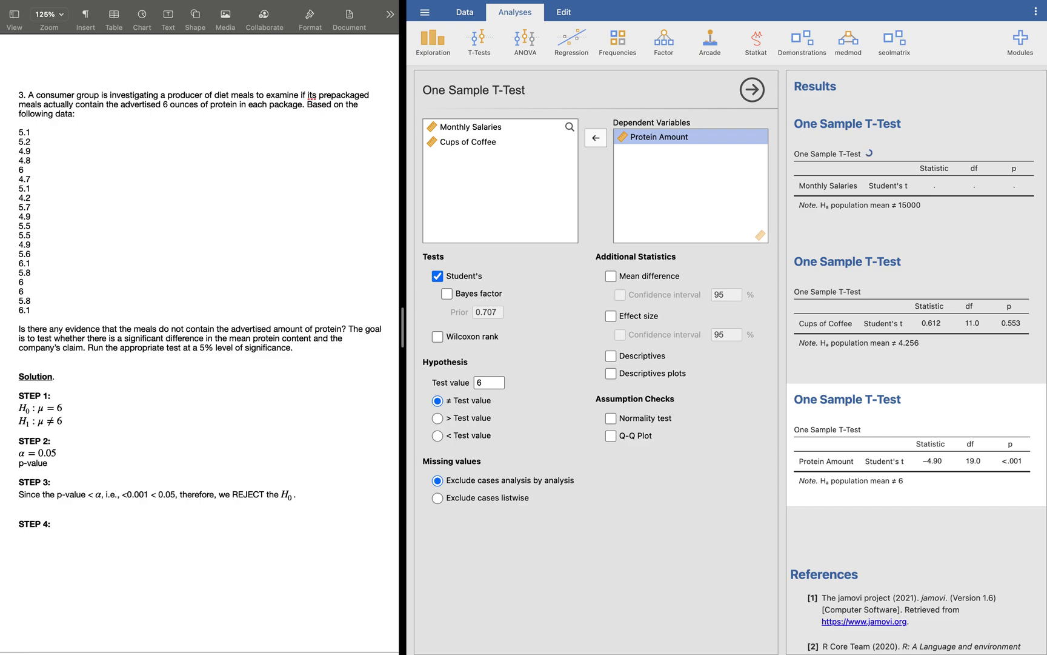
pyautogui.write('Hence, we hav eenough ev')
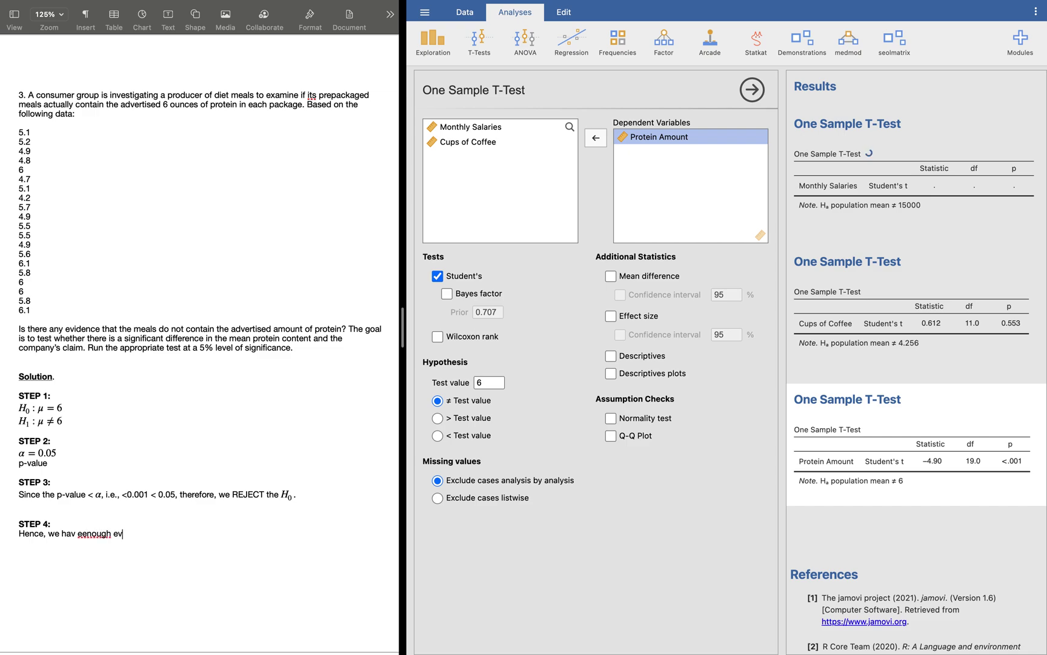
pyautogui.press('BackSpace')
pyautogui.press('BackSpace')
pyautogui.press('BackSpace')
pyautogui.press('BackSpace')
pyautogui.press('BackSpace')
pyautogui.press('BackSpace')
pyautogui.press('BackSpace')
pyautogui.press('BackSpace')
pyautogui.press('BackSpace')
pyautogui.press('BackSpace')
pyautogui.write('e enough evidence to say that the protein')
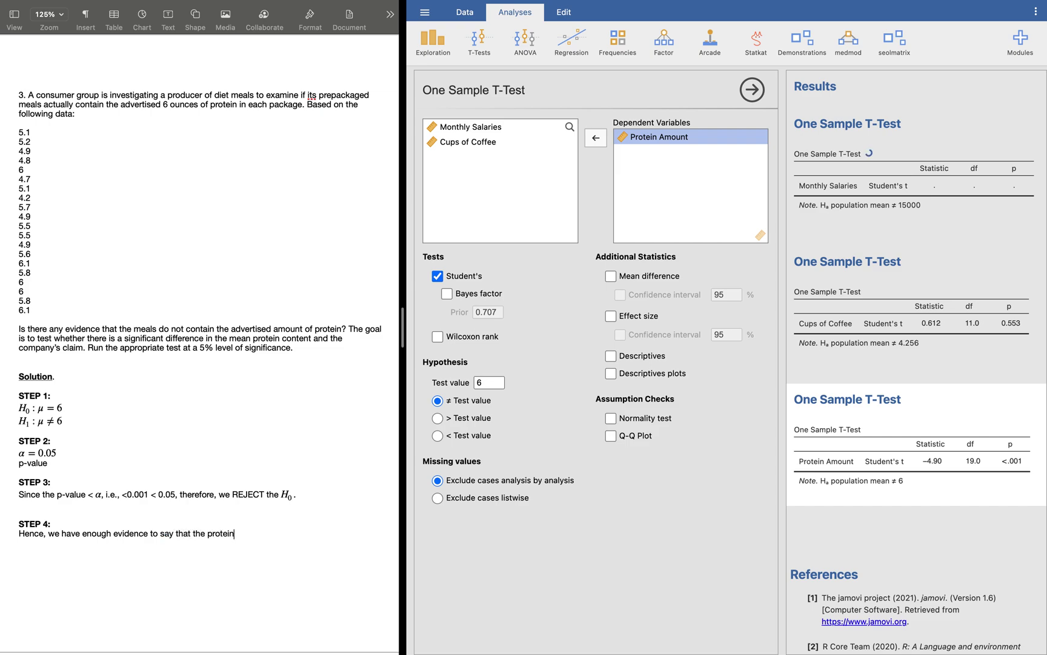
pyautogui.write(' content in the prepackaged meals')
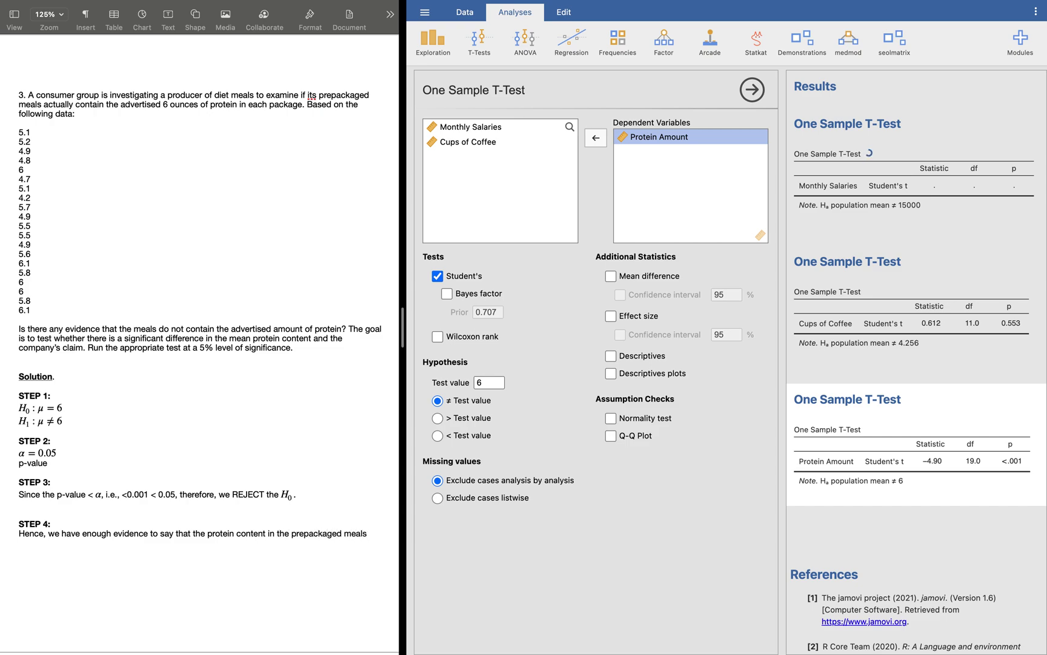
pyautogui.write(' is different from the advertised amoun')
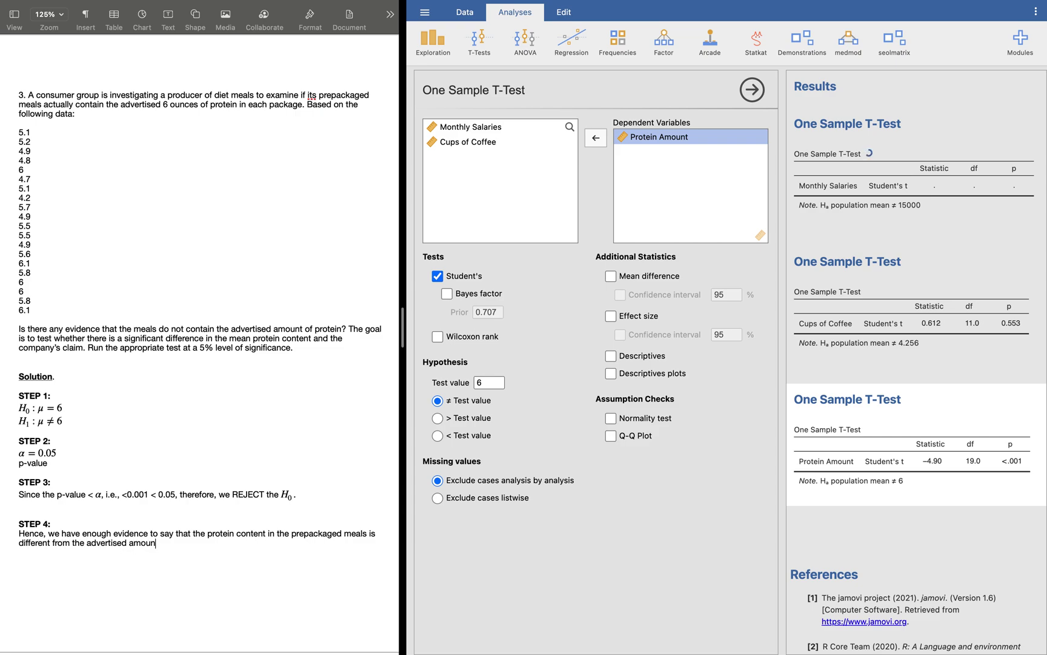
pyautogui.write('t.')
pyautogui.scroll(-2, 228, 557)
pyautogui.scroll(15, 229, 557)
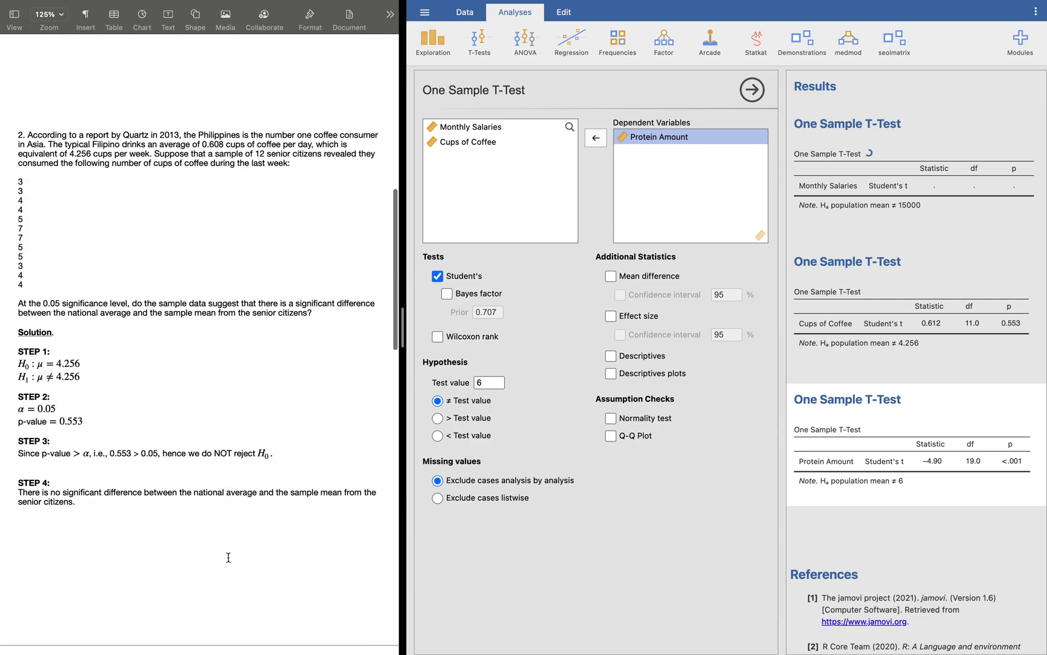
pyautogui.scroll(-1, 243, 546)
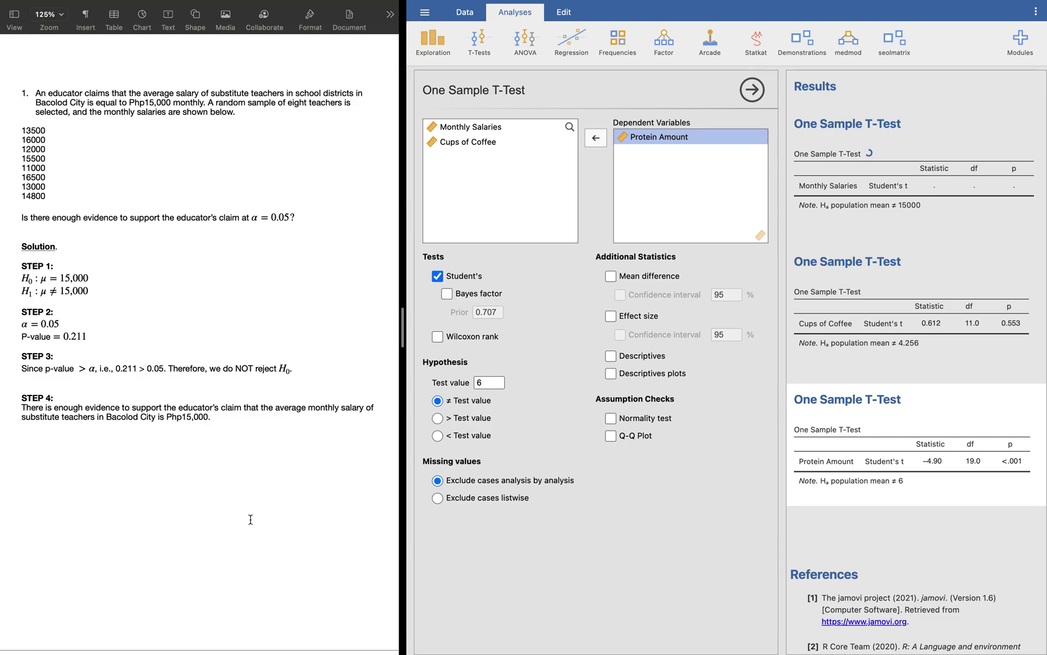
pyautogui.scroll(-8, 254, 522)
pyautogui.scroll(-5, 250, 519)
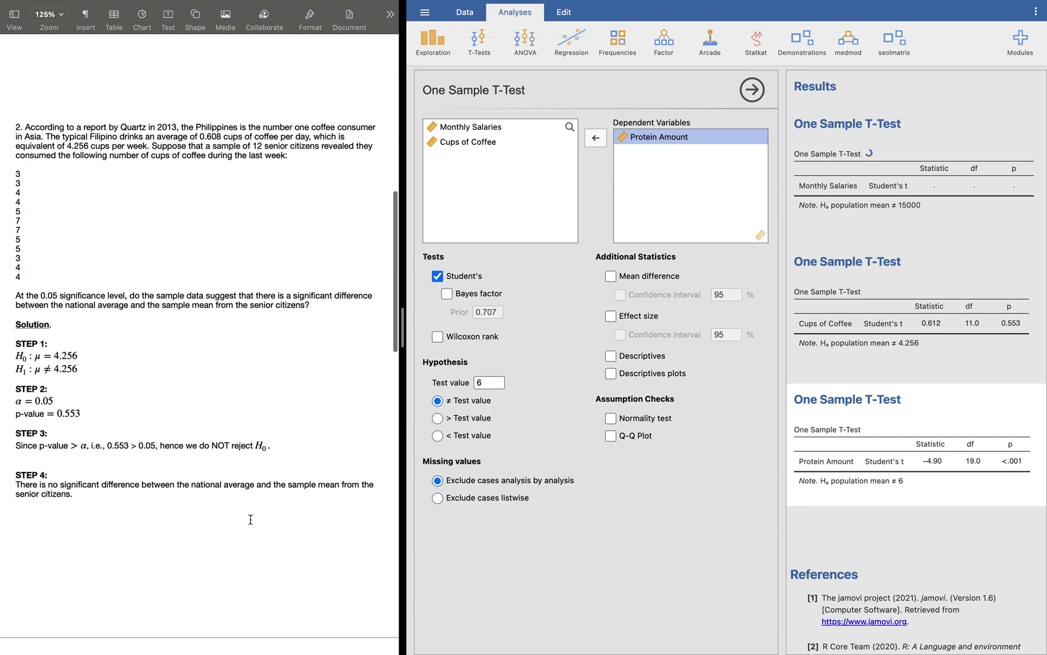
pyautogui.scroll(-15, 250, 519)
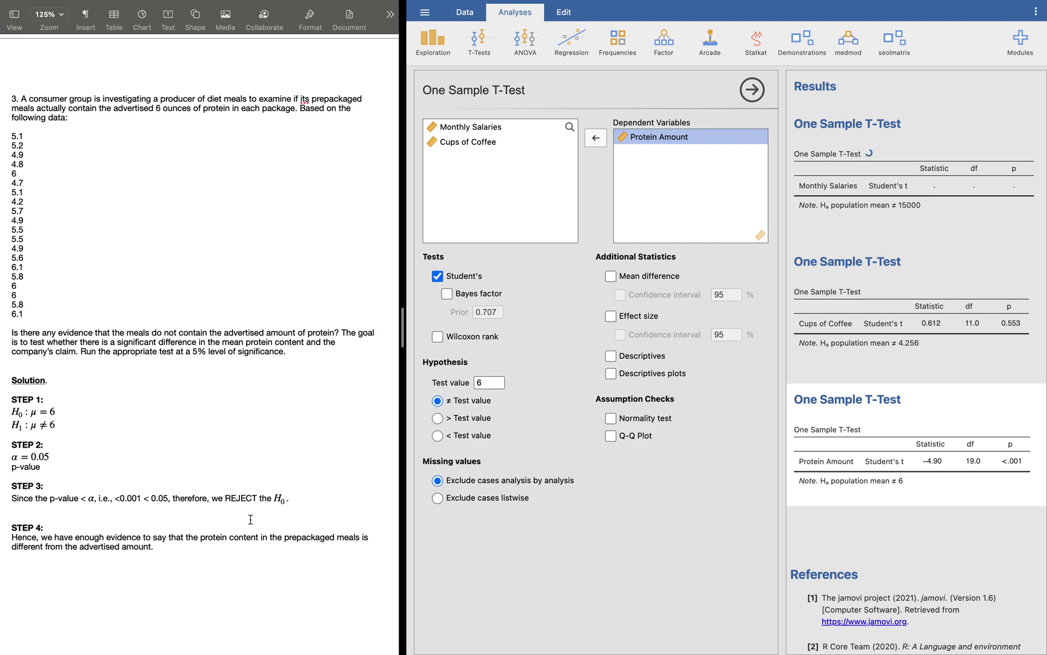
# Show jamovi's data sheet, briefly reopen the Monthly Salaries t-test, then return to the data.
pyautogui.click(476, 16)
pyautogui.click(476, 16)
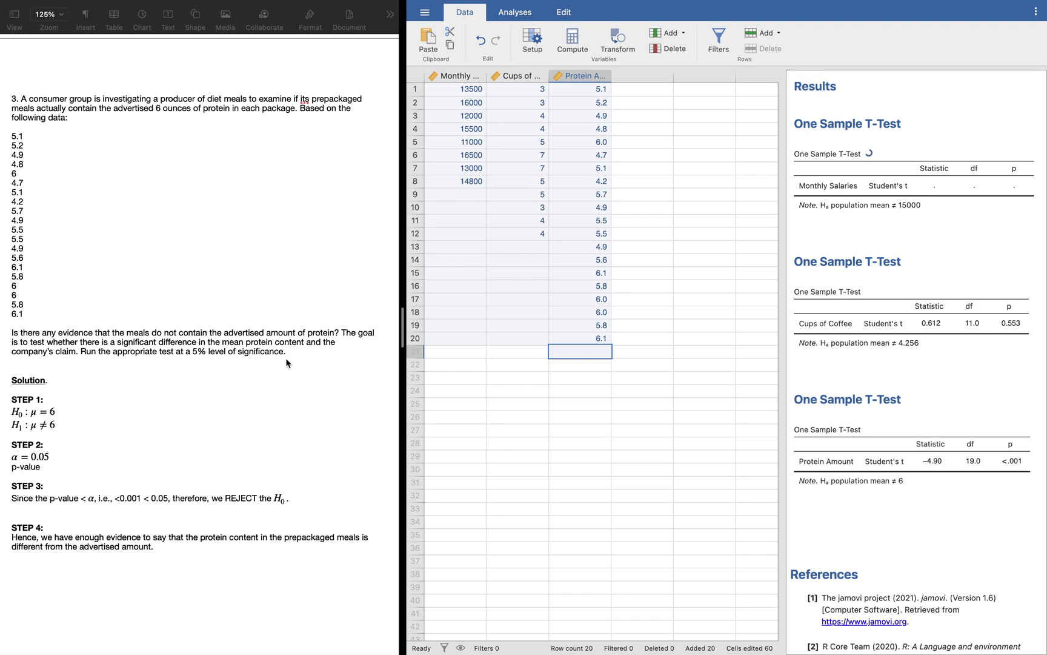
pyautogui.scroll(-2, 286, 363)
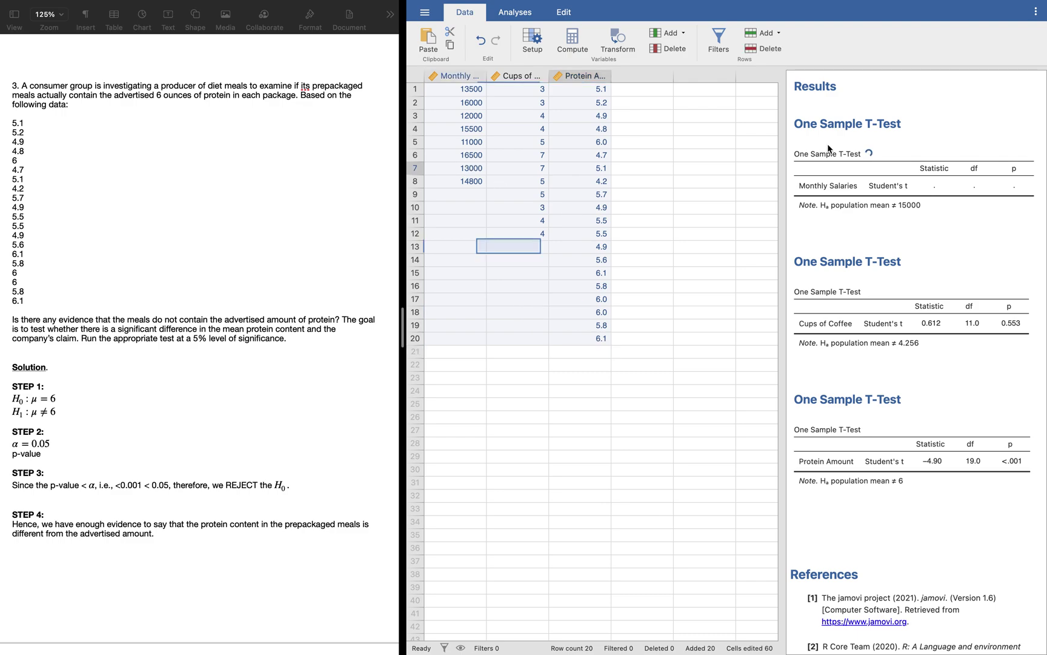
pyautogui.click(515, 12)
pyautogui.click(908, 177)
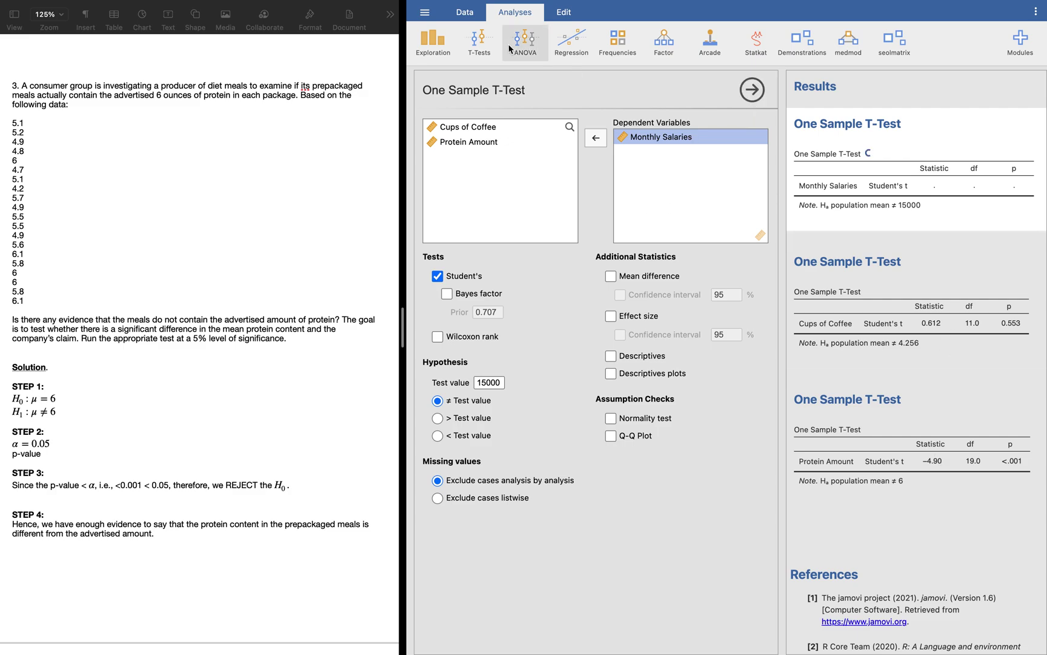
pyautogui.click(465, 14)
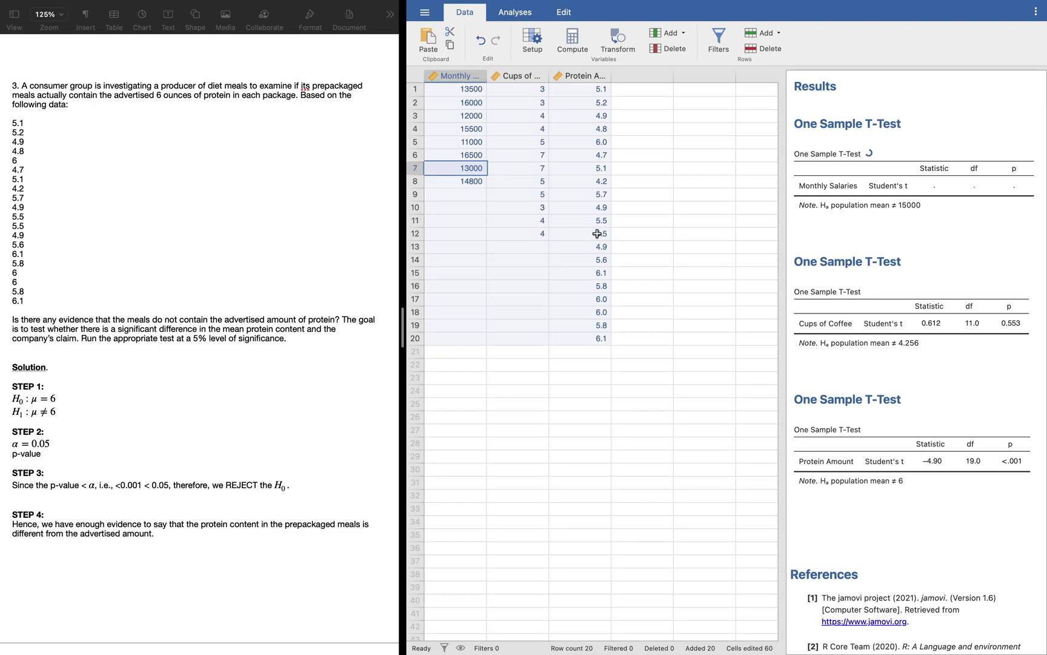